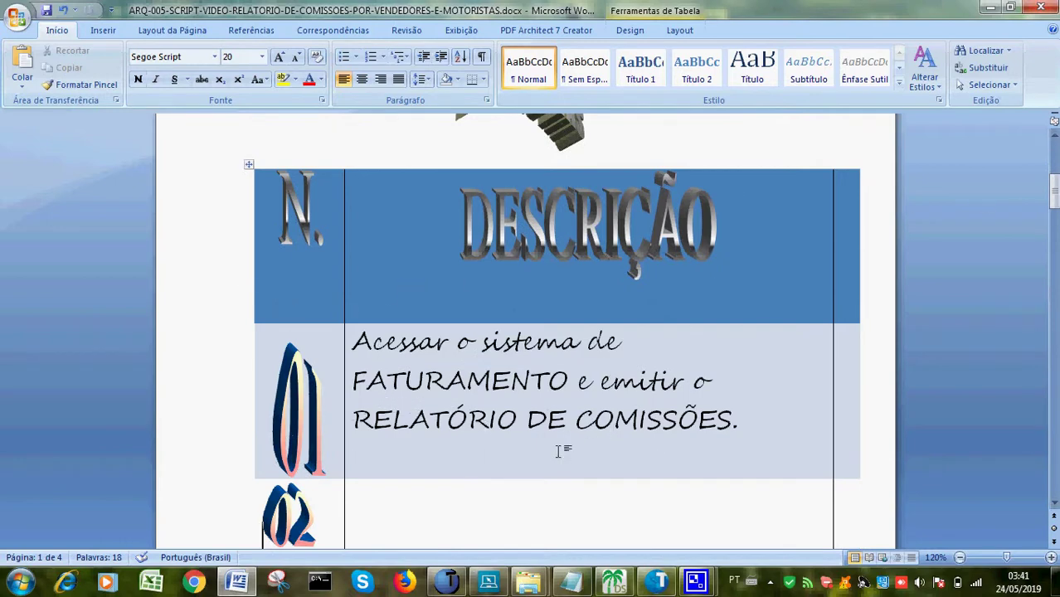
# End step 01's description with 'Por VENDEDORES.' and 'Observe...' on new lines, then minimize Word
pyautogui.click(760, 421)
pyautogui.press('BackSpace')
pyautogui.press('Return')
pyautogui.write('P')
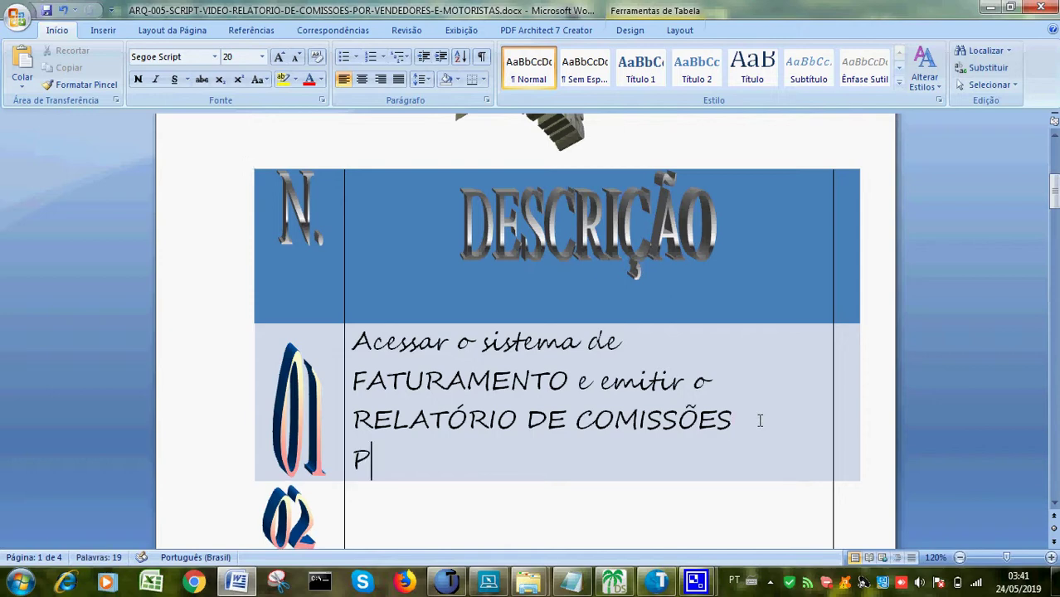
pyautogui.press('BackSpace')
pyautogui.write('Por VEN')
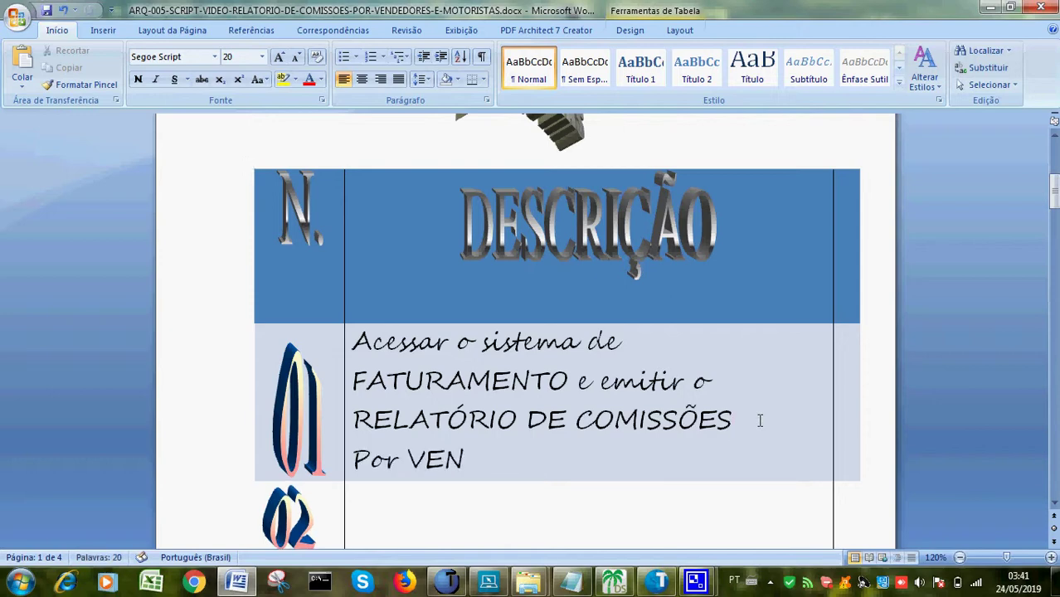
pyautogui.write('DEDORES.')
pyautogui.press('Return')
pyautogui.write('O')
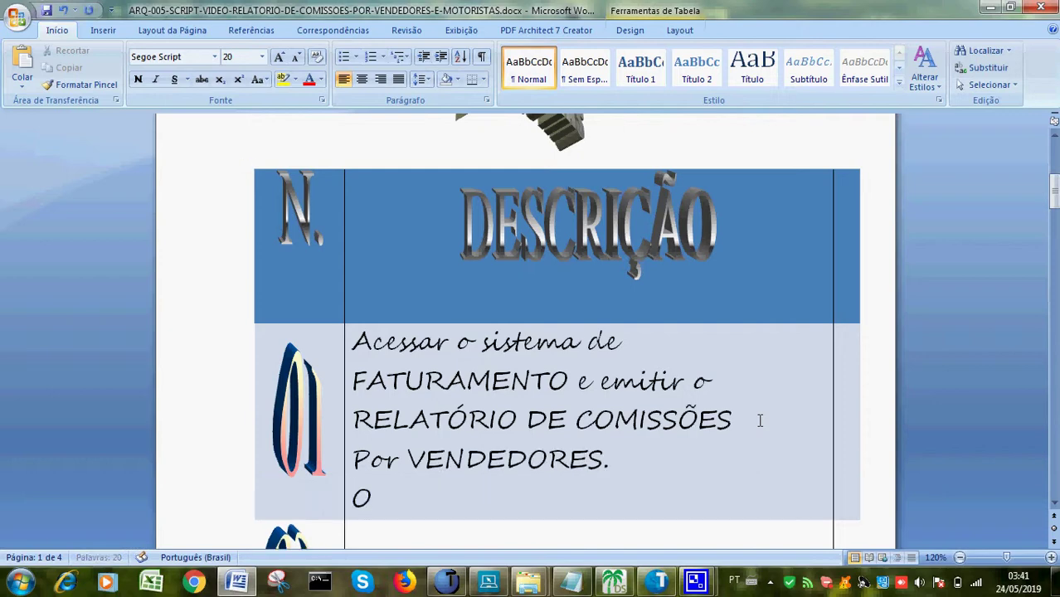
pyautogui.write('bserve')
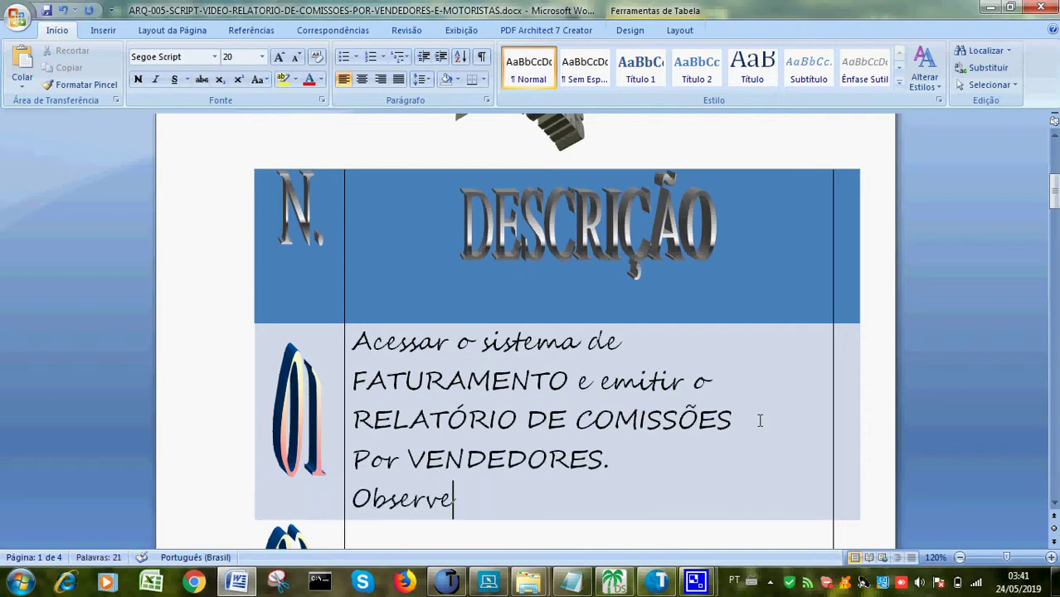
pyautogui.write('...')
pyautogui.press('Down')
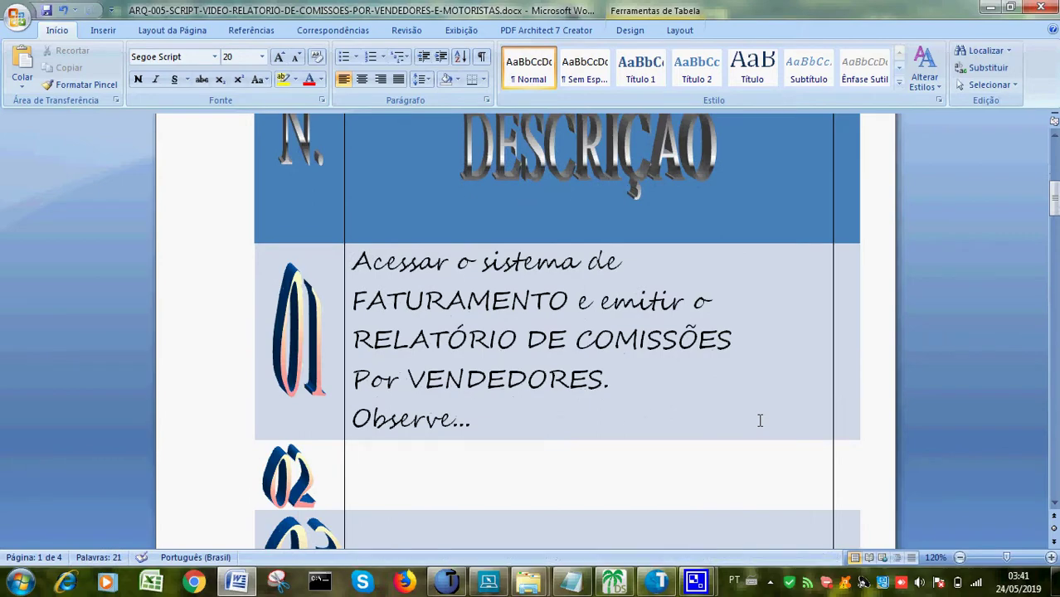
pyautogui.click(988, 9)
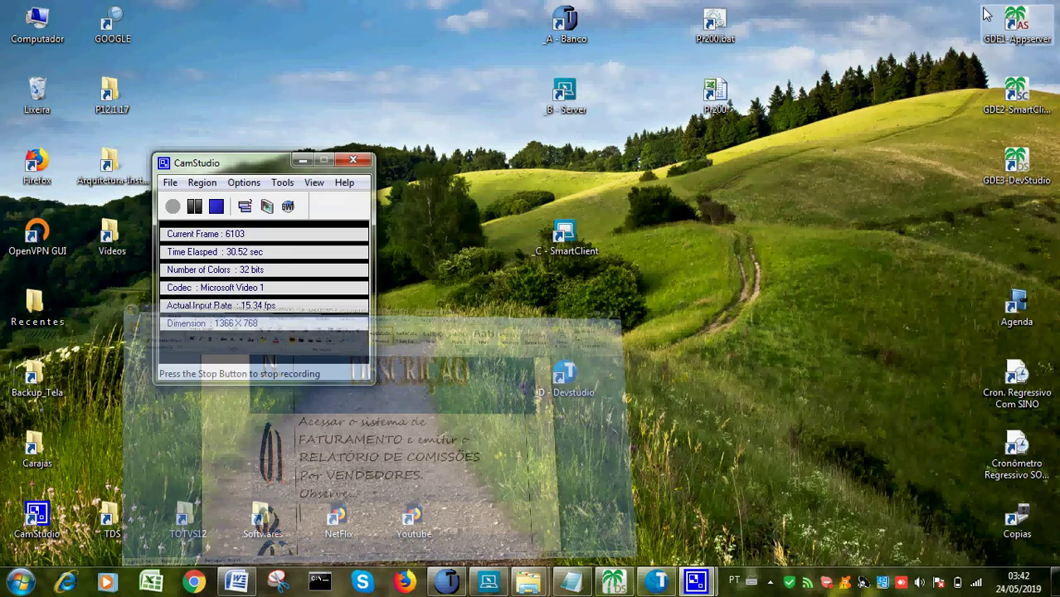
# Launch SmartClient with initial program SIGAFAT, tcp communication and environment TOTVS12
pyautogui.click(302, 160)
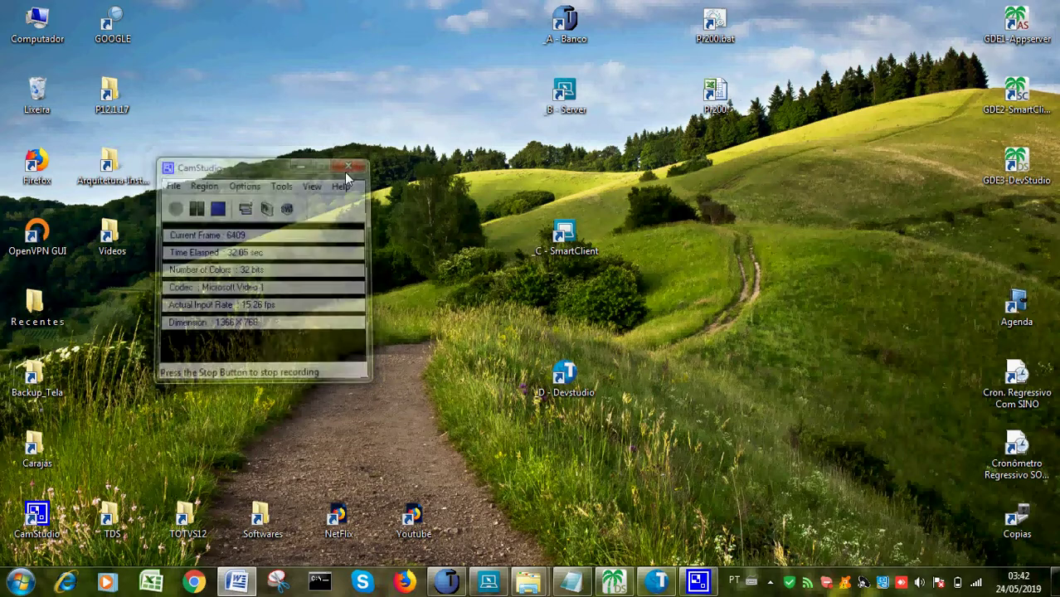
pyautogui.doubleClick(536, 236)
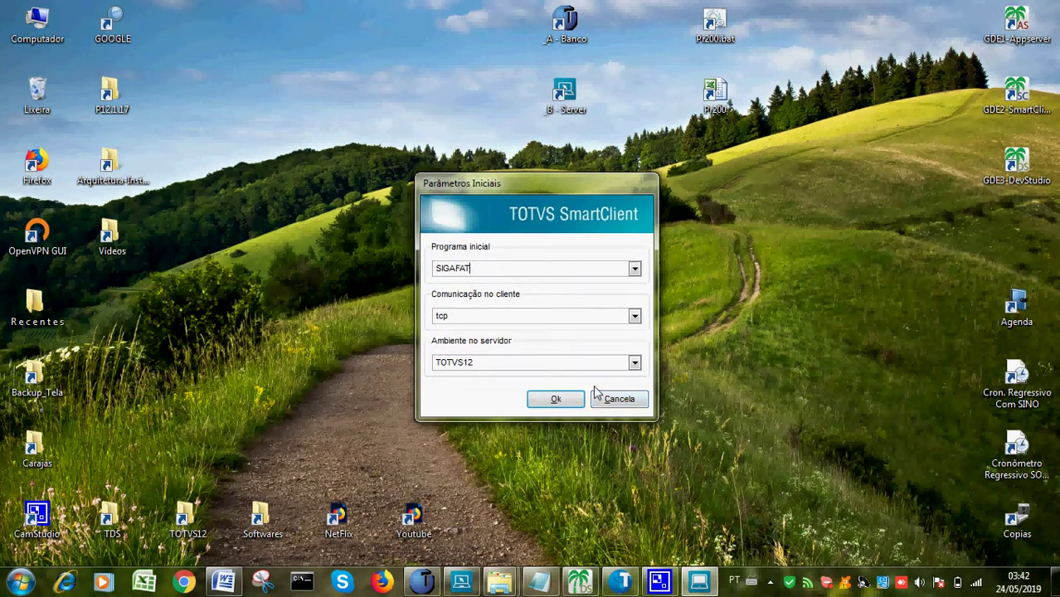
pyautogui.click(558, 399)
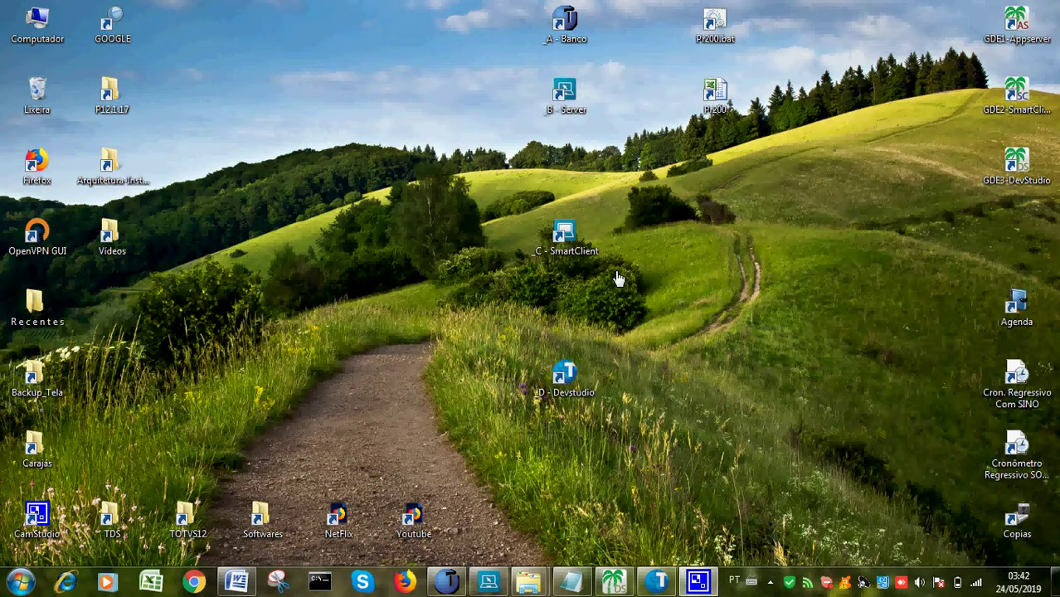
# Log in to Protheus Faturamento with the user credentials
pyautogui.doubleClick(578, 253)
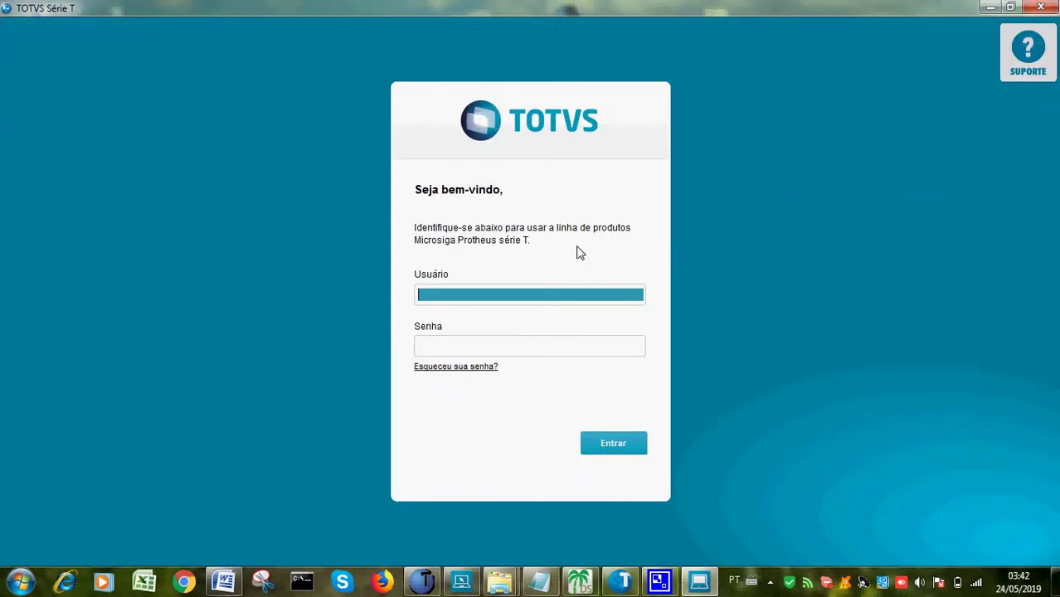
pyautogui.write('admin')
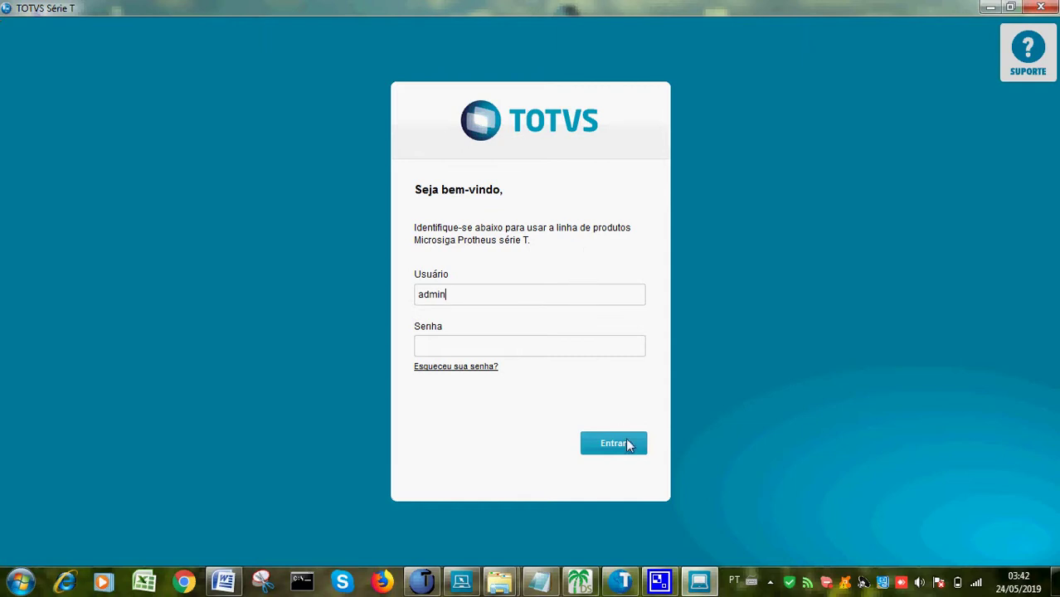
pyautogui.click(627, 443)
pyautogui.click(615, 470)
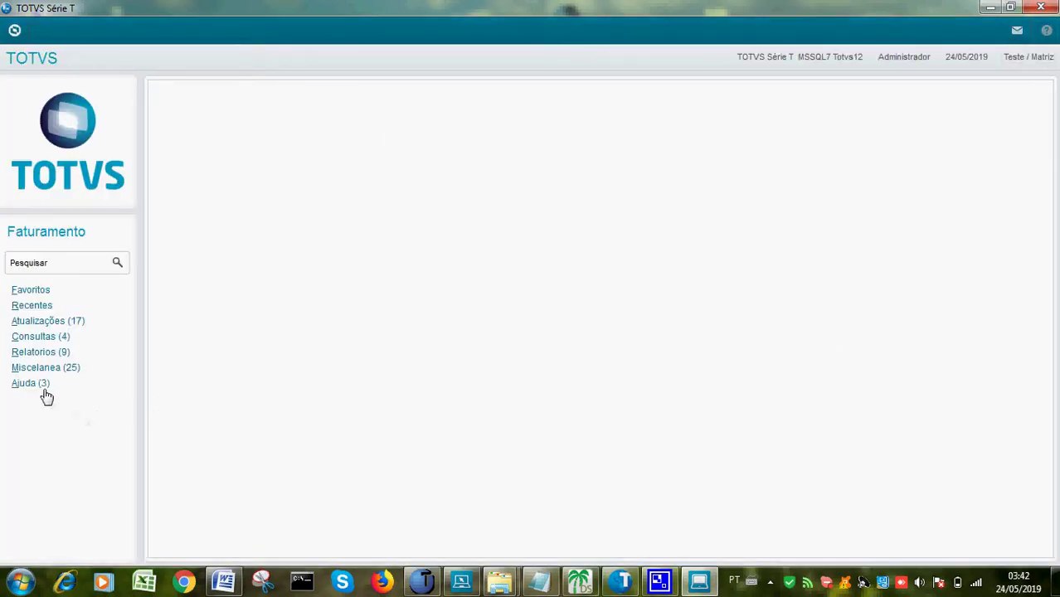
# Open the Rel.comissões routine under Relatorios > Especificos
pyautogui.click(39, 354)
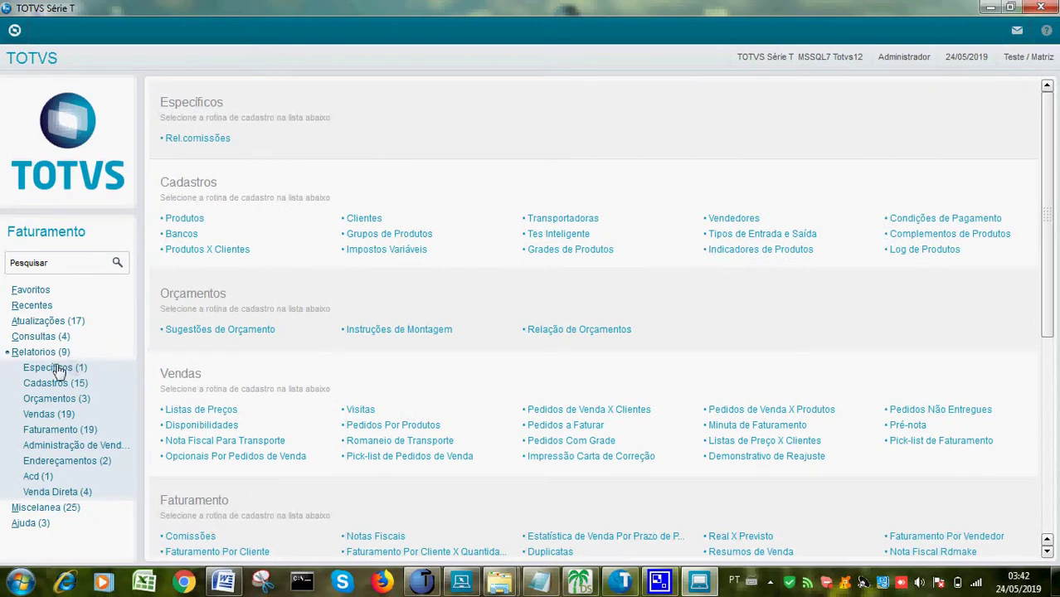
pyautogui.click(54, 369)
pyautogui.click(97, 386)
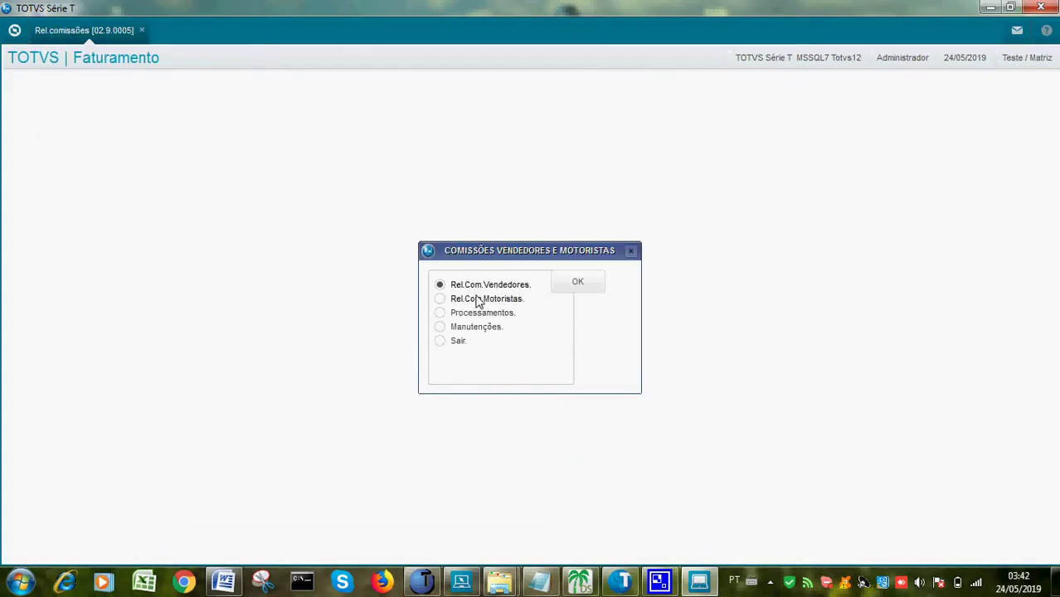
# Choose the analytic Rel.Com.Vendedores report and pick seller 000266 from the lookup
pyautogui.click(581, 286)
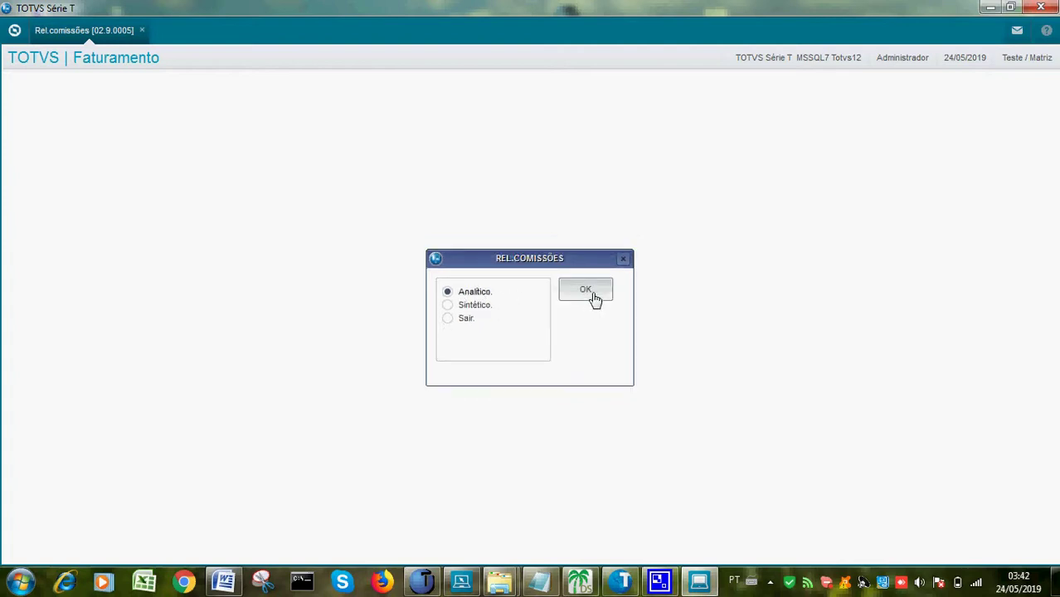
pyautogui.click(590, 294)
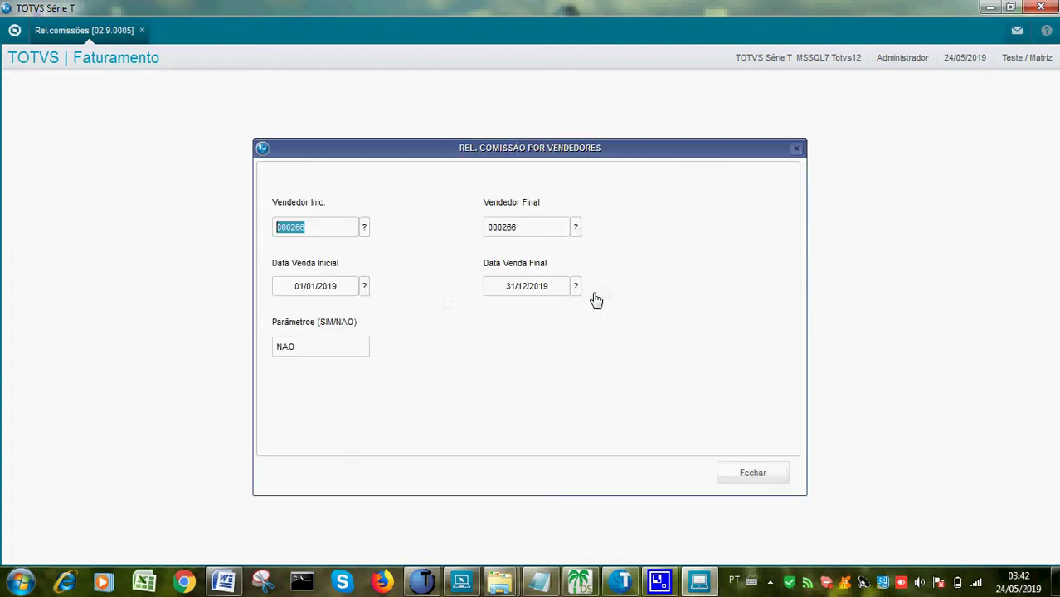
pyautogui.click(365, 229)
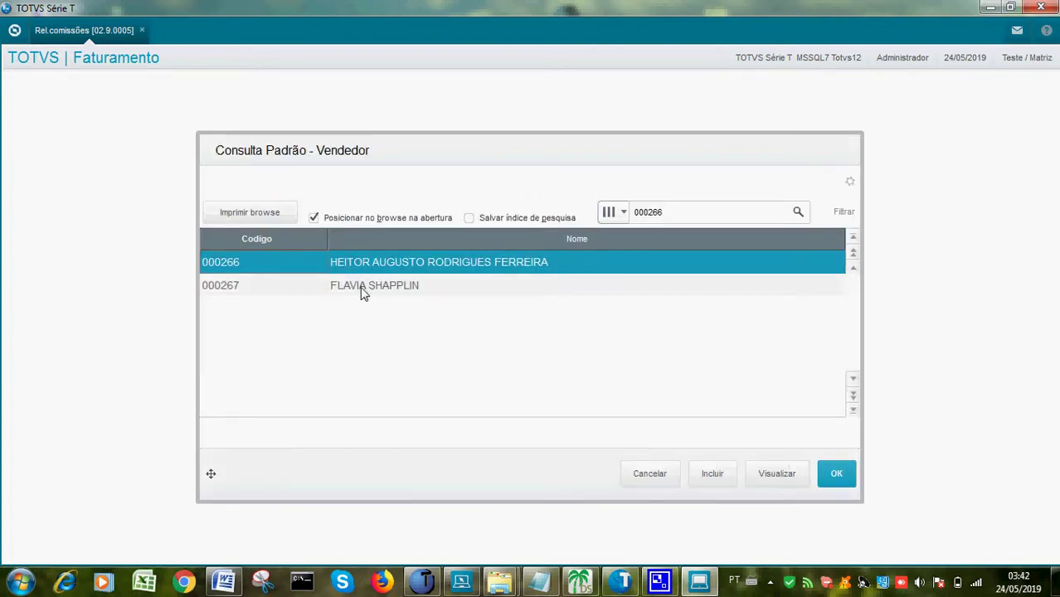
pyautogui.click(835, 475)
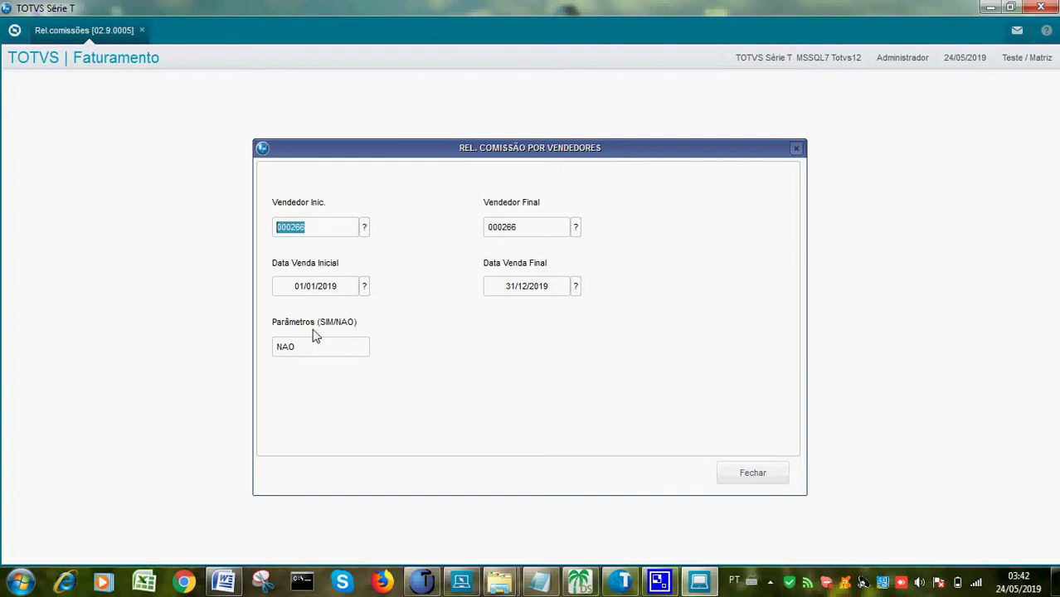
# Run the report in landscape to PDFCreator and print all pages
pyautogui.click(745, 474)
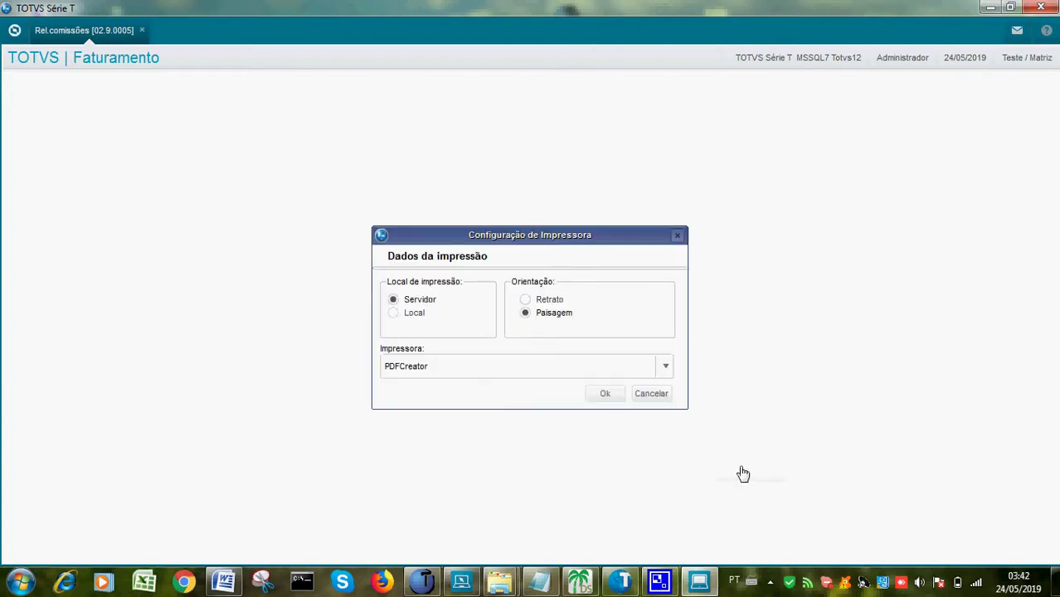
pyautogui.click(604, 395)
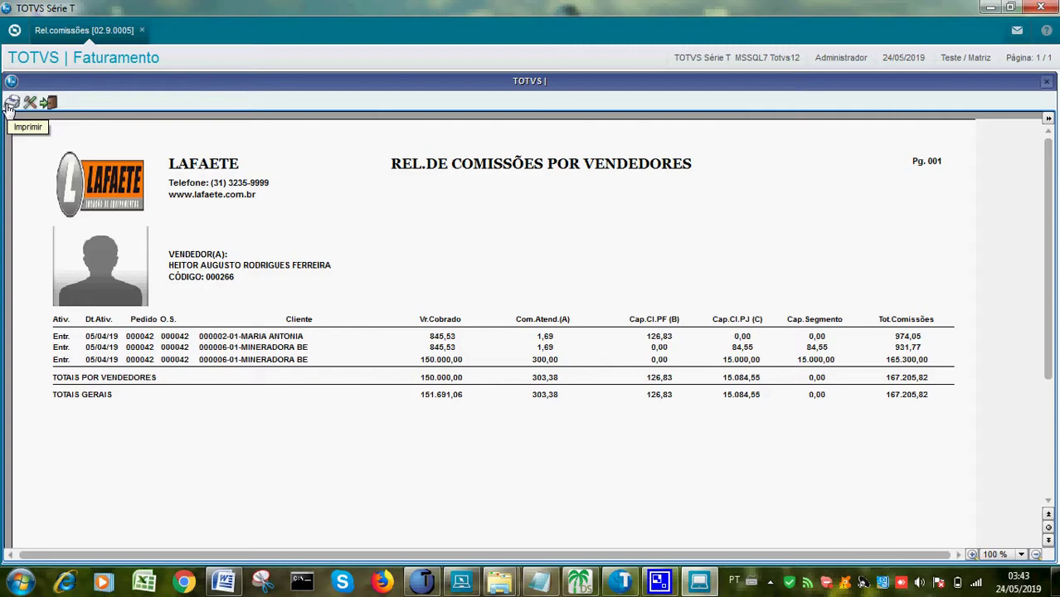
pyautogui.click(10, 104)
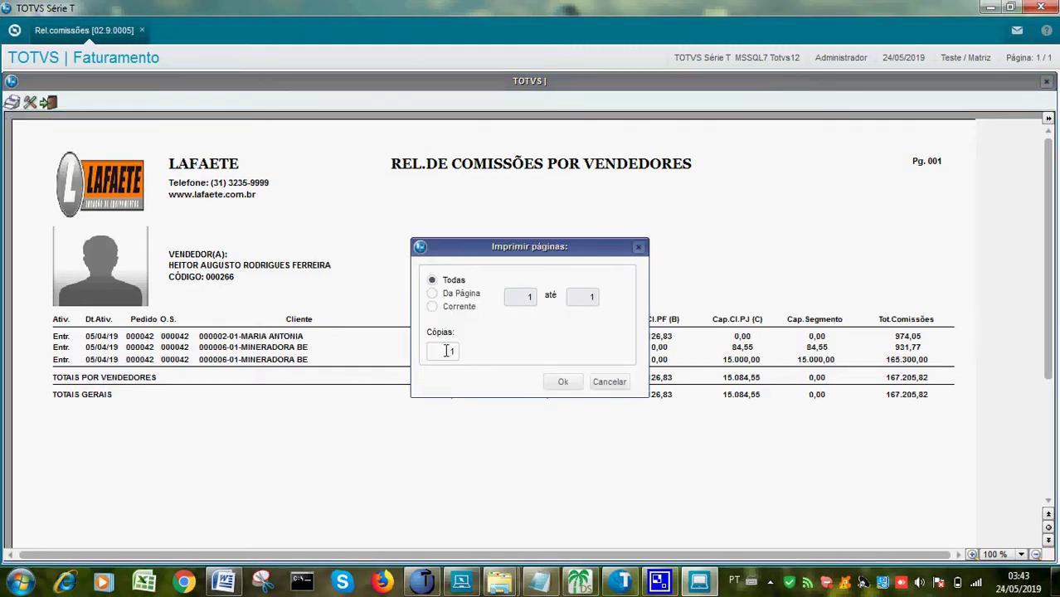
pyautogui.click(562, 385)
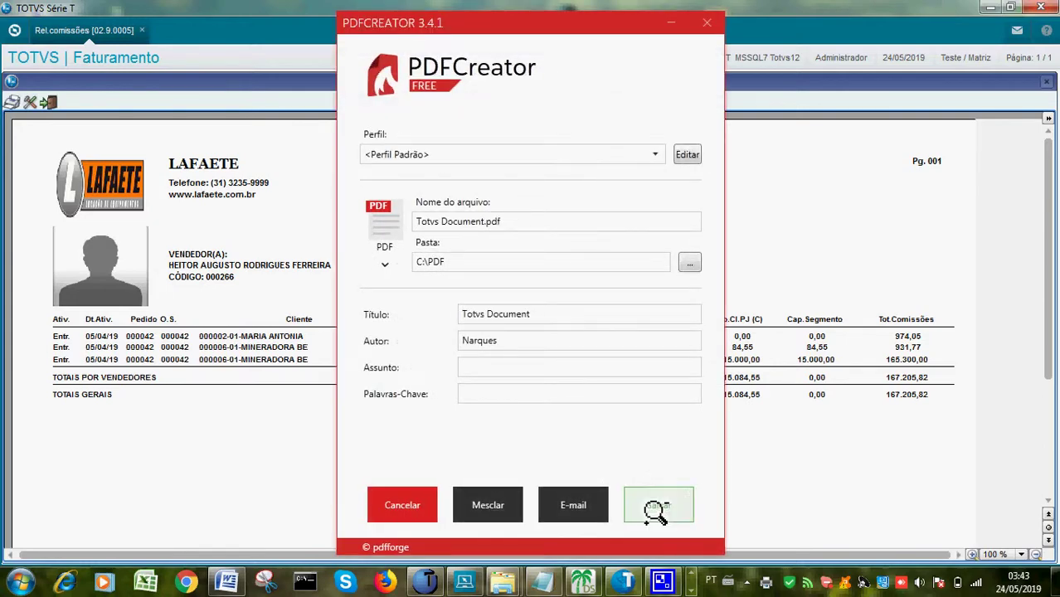
# Save the report as Totvs Document.pdf in C:\PDF
pyautogui.click(656, 508)
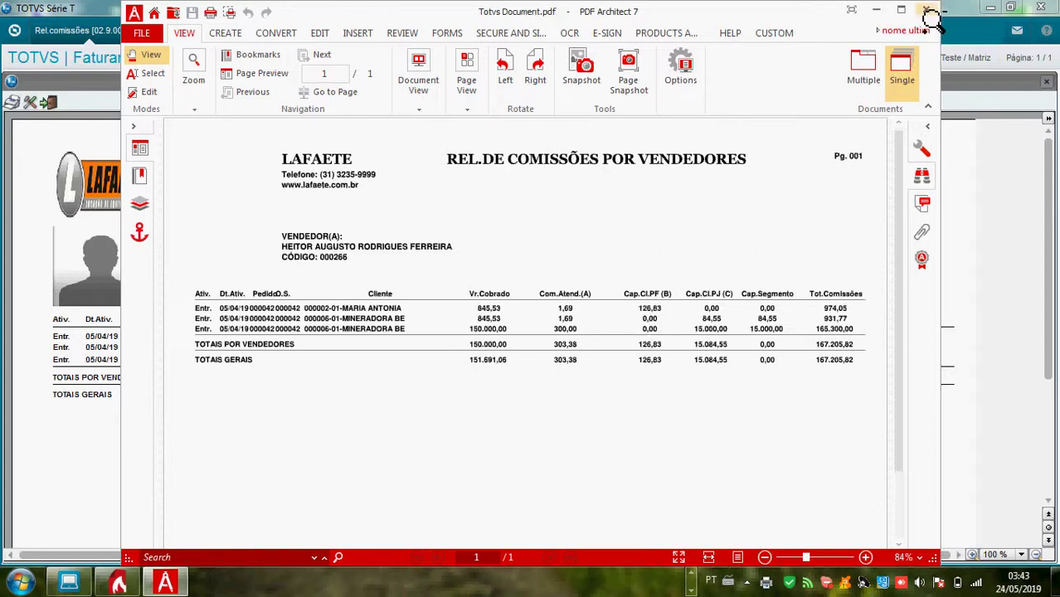
# Close PDF Architect 7 and the PDFCreator Ações Rápidas summary
pyautogui.click(928, 12)
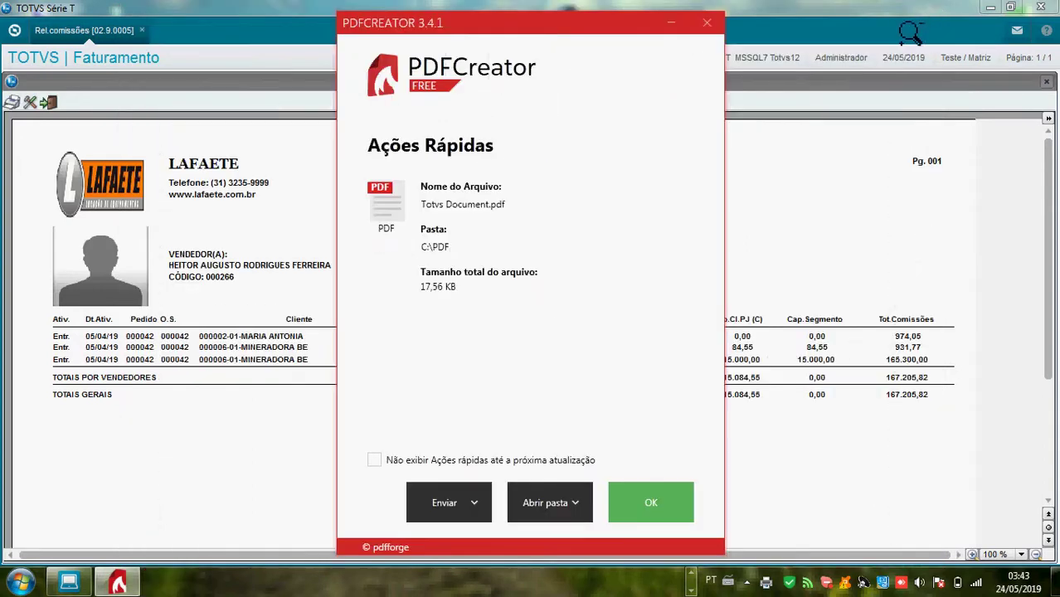
pyautogui.click(707, 24)
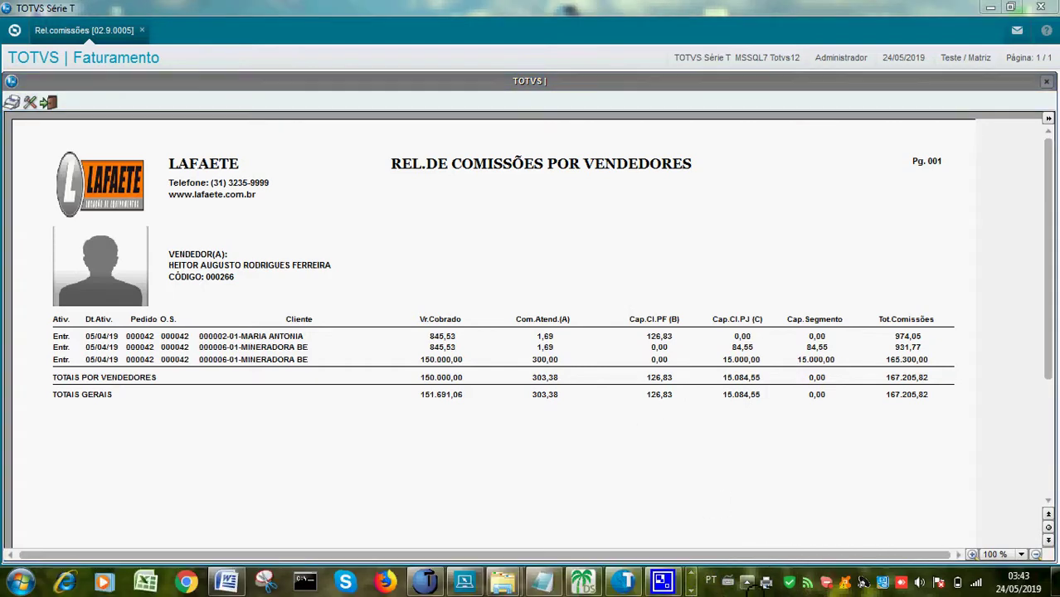
# Restore CamStudio from the hidden-icons tray and pause the recording
pyautogui.click(746, 584)
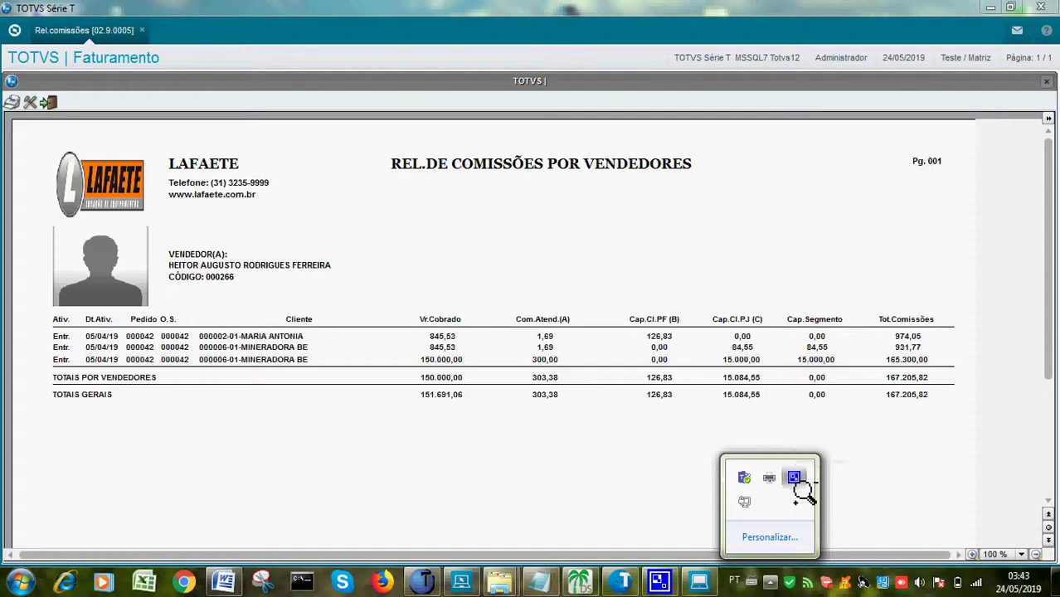
pyautogui.click(795, 479)
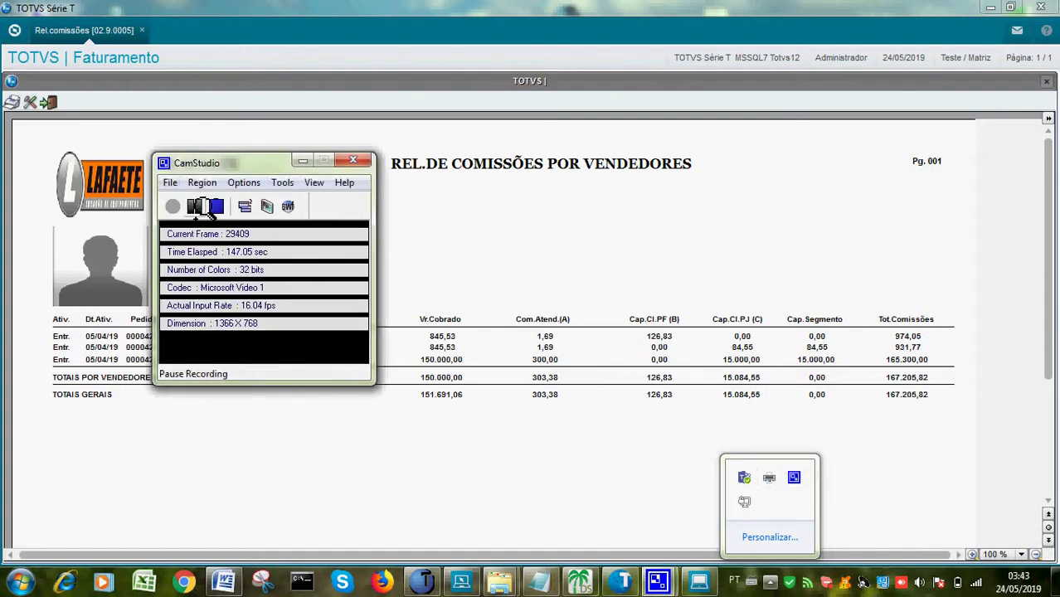
pyautogui.click(194, 205)
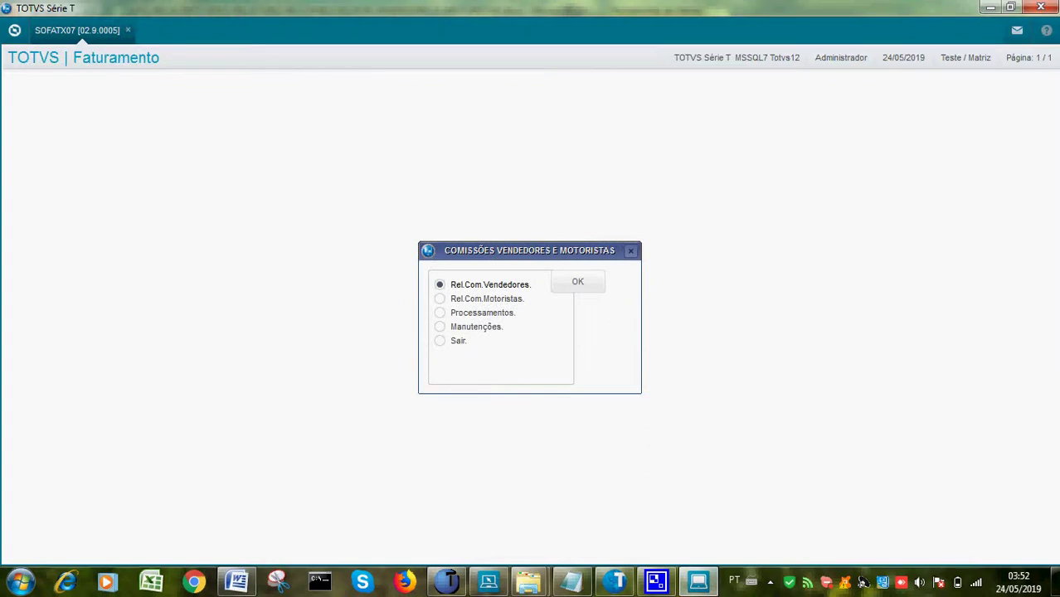
# Open the analytic salesperson report with the second seller, 000267, as start and end
pyautogui.press('Return')
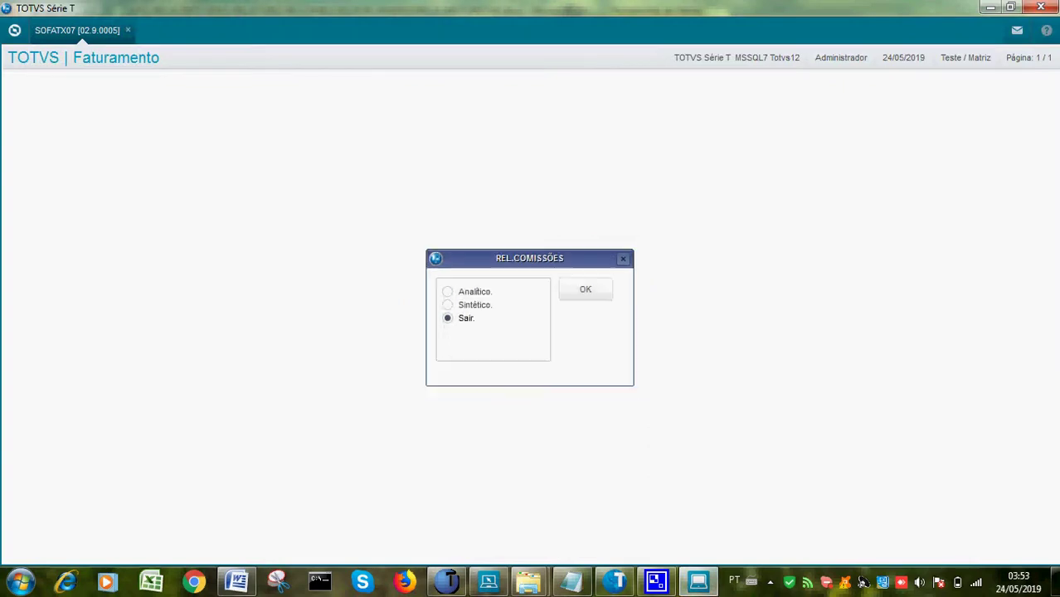
pyautogui.press('Return')
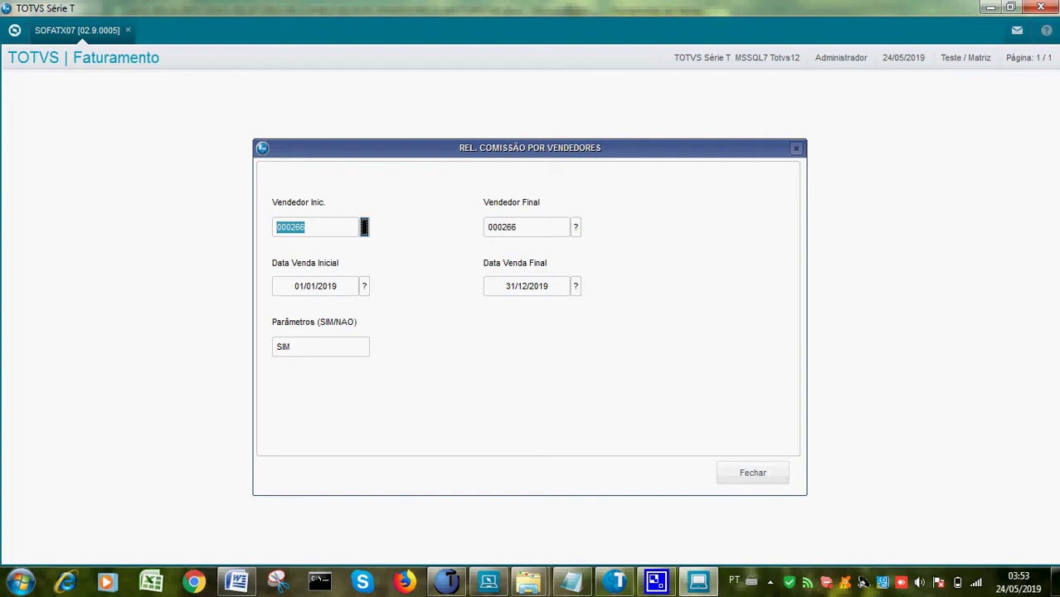
pyautogui.click(363, 227)
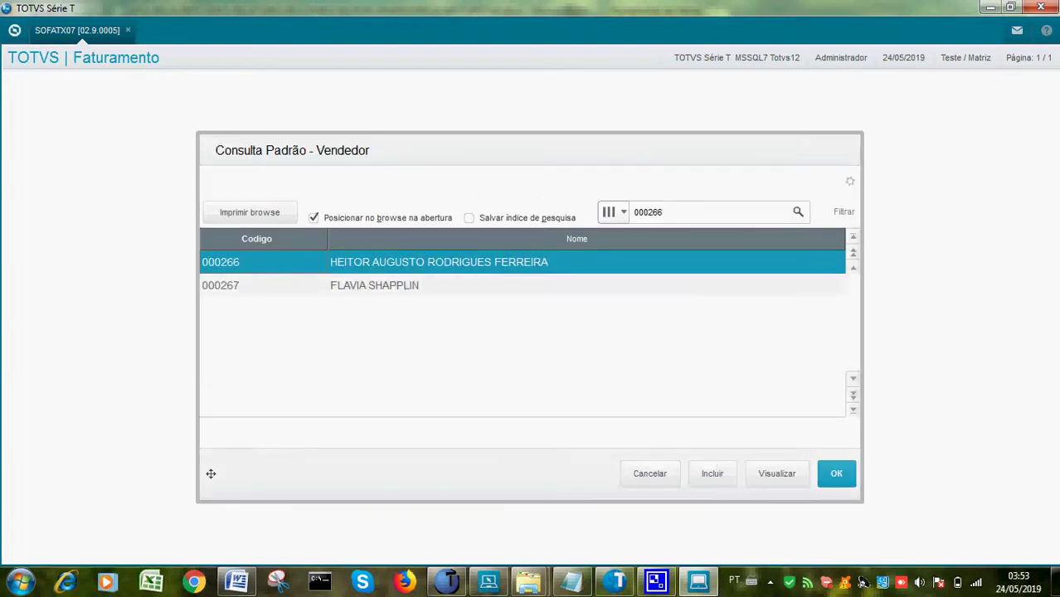
pyautogui.press('Down')
pyautogui.press('Return')
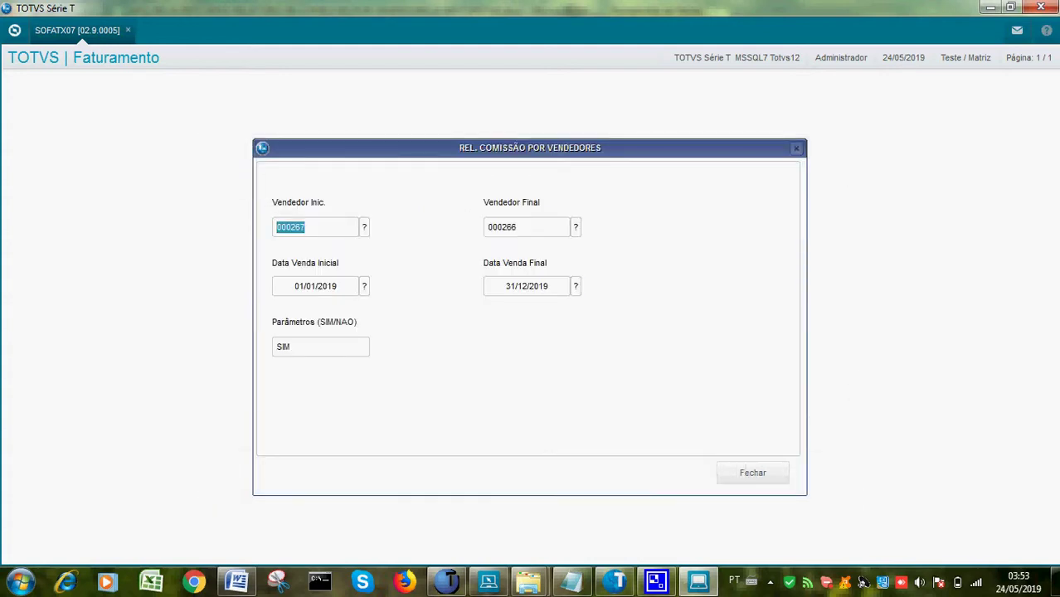
pyautogui.click(576, 227)
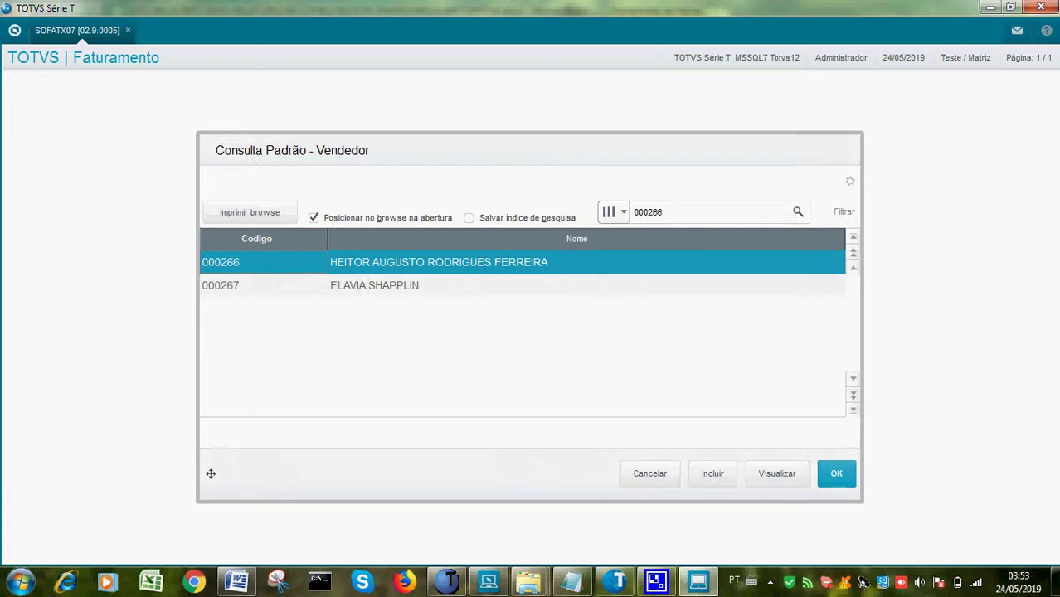
pyautogui.press('Down')
pyautogui.press('Return')
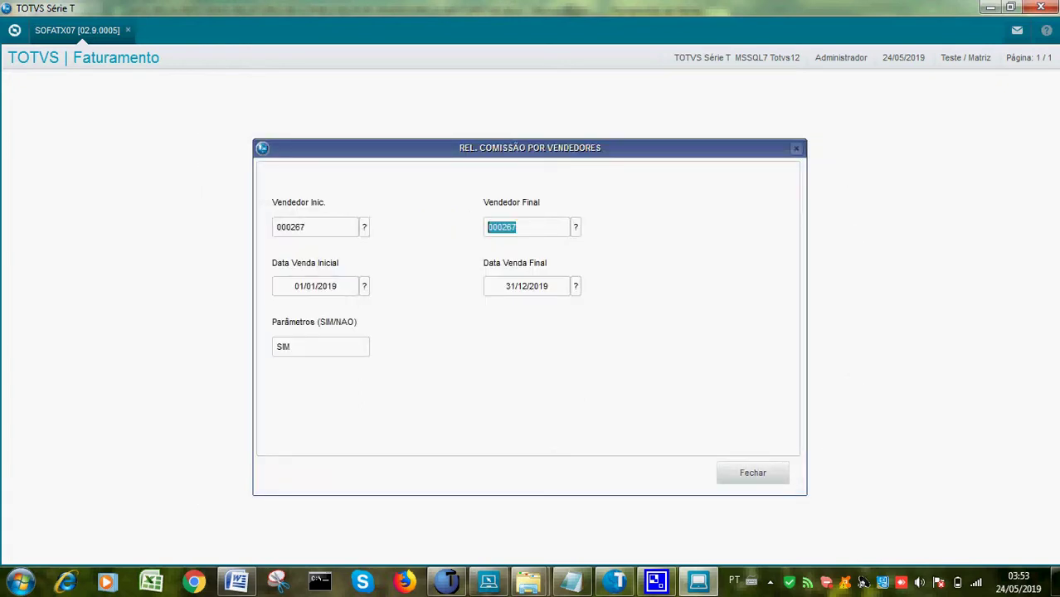
# Accept the filters and set Foto Vendedores to SIM
pyautogui.press('Return')
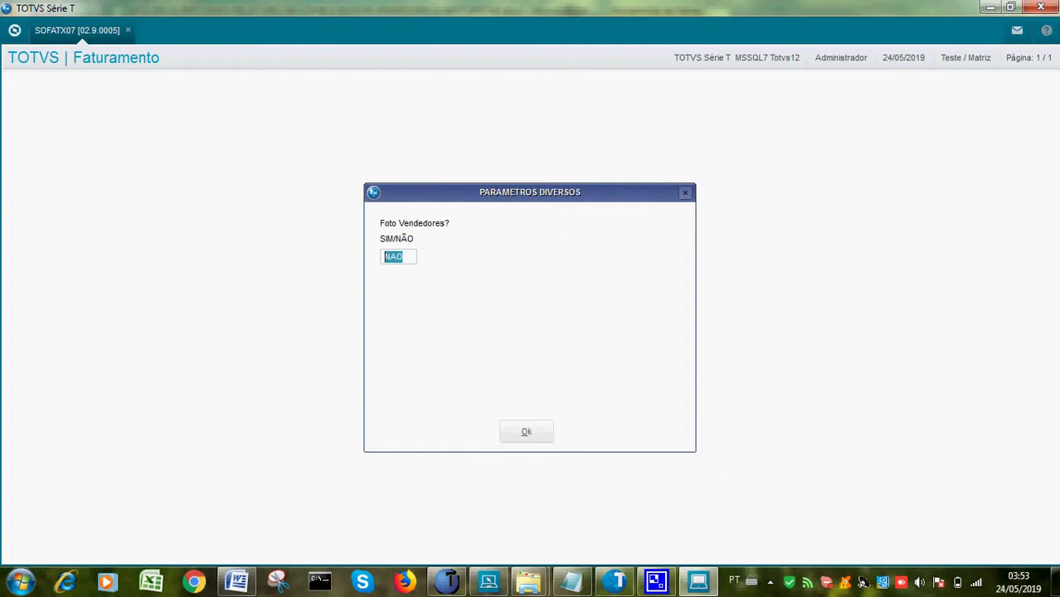
pyautogui.write('SIM')
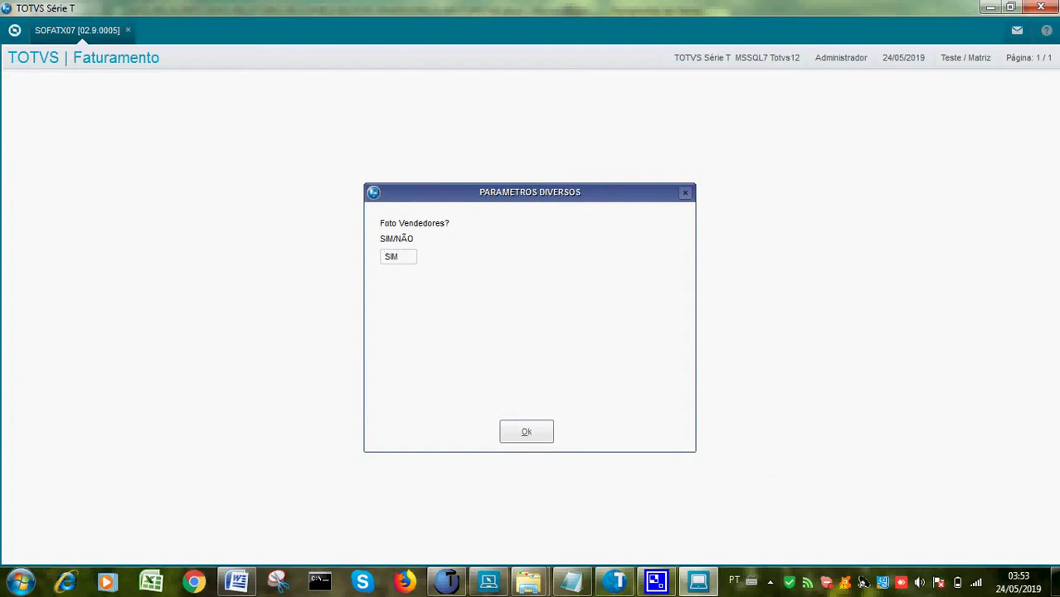
pyautogui.press('Return')
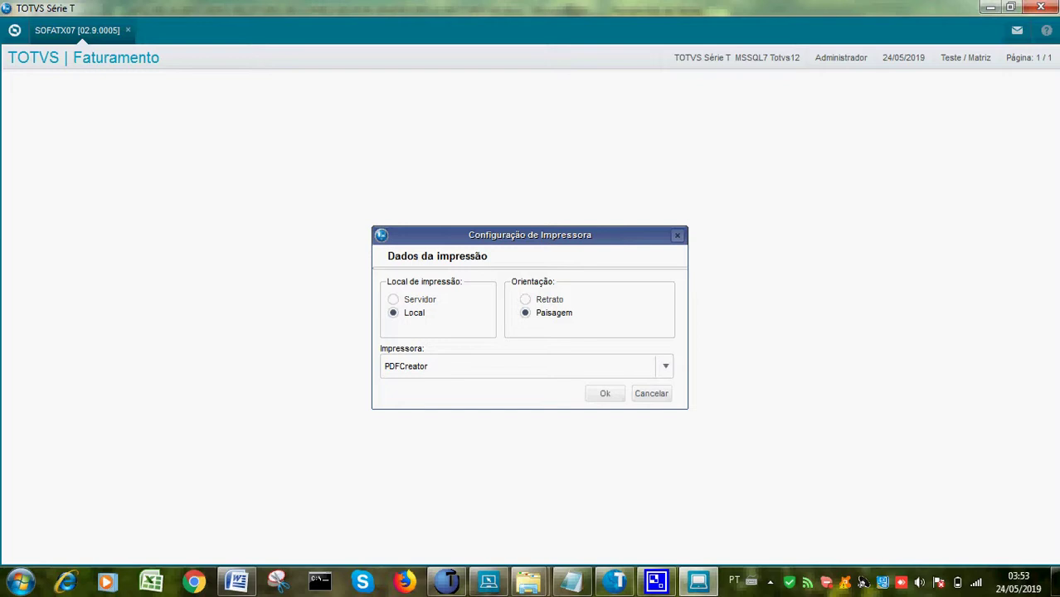
# Print seller 000267's report locally in landscape to PDFCreator, all pages, 1 copy
pyautogui.press('Return')
pyautogui.press('Return')
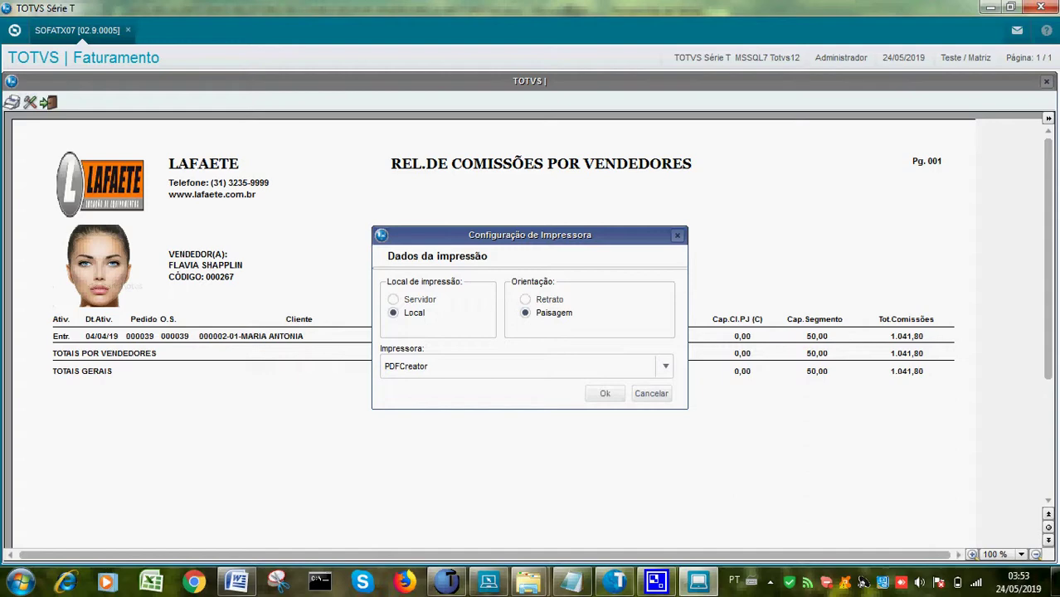
pyautogui.press('Return')
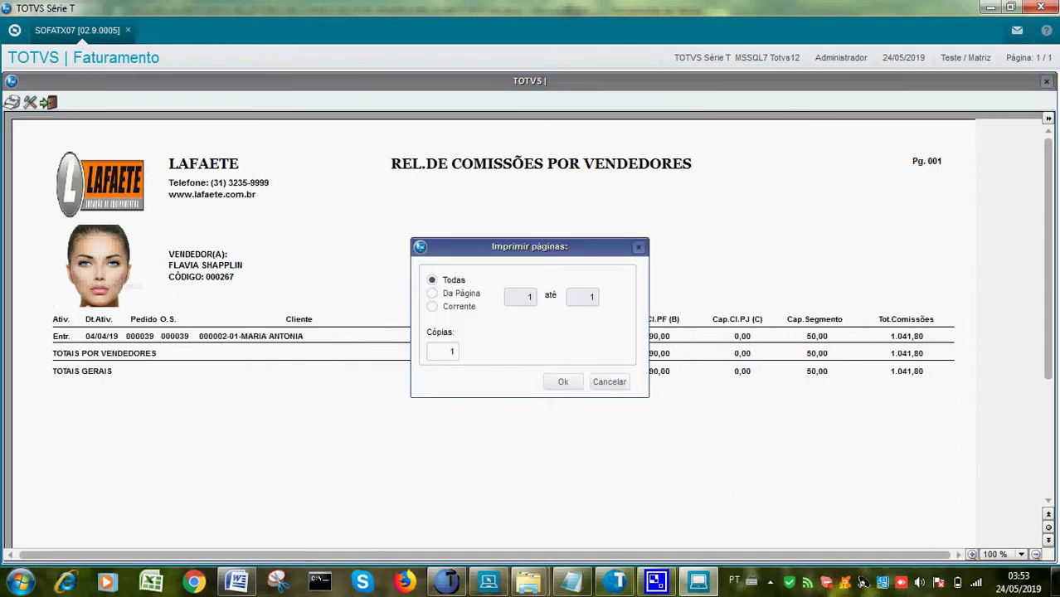
pyautogui.press('Return')
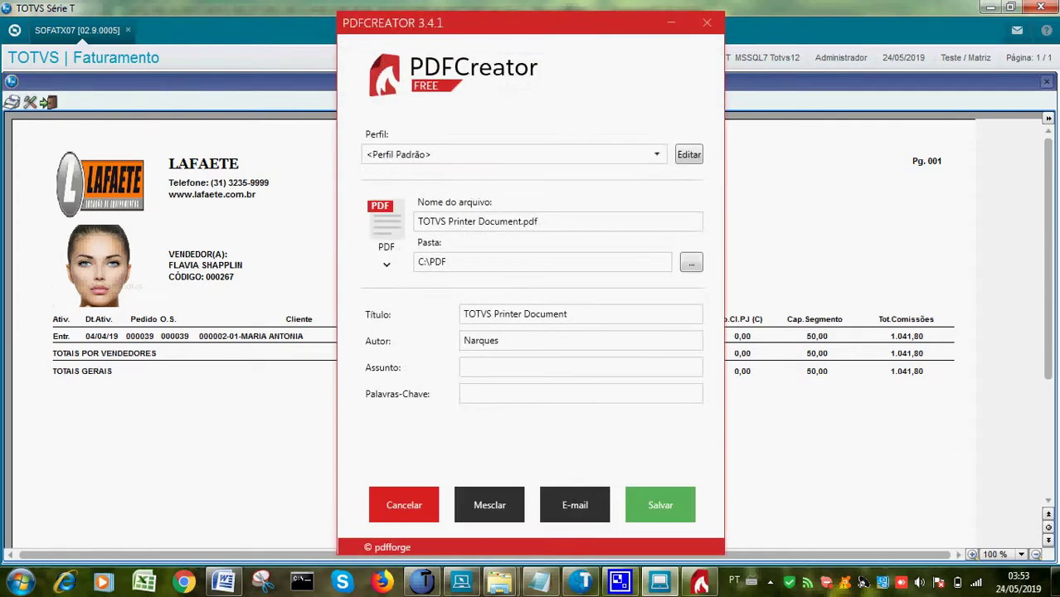
# Replace the PDF file name with ARQ03 and save the commission report to C:\PDF
pyautogui.click(536, 222)
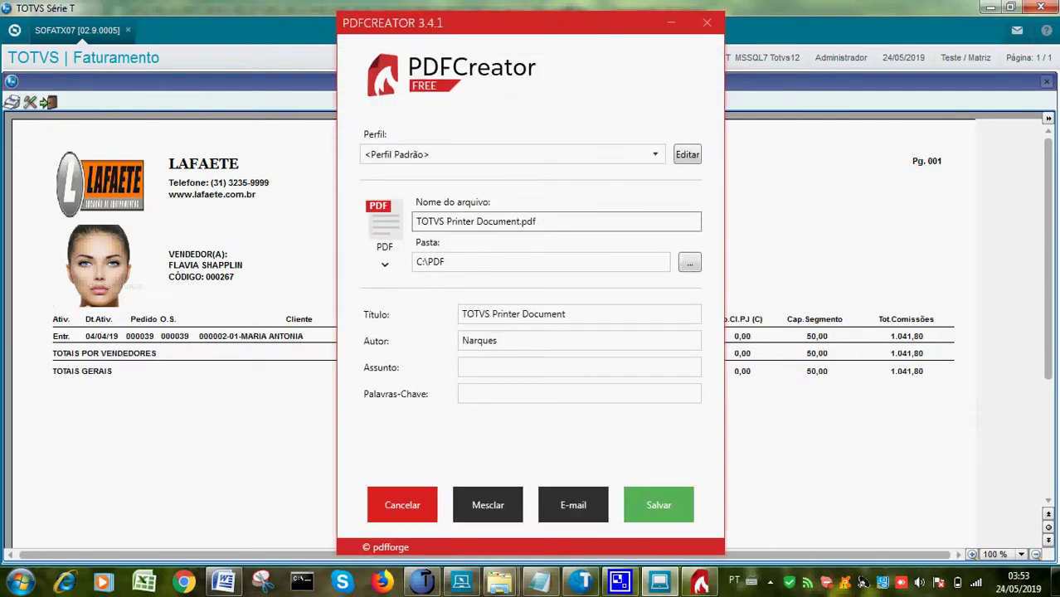
pyautogui.press('BackSpace')
pyautogui.press('BackSpace')
pyautogui.press('BackSpace')
pyautogui.press('BackSpace')
pyautogui.press('BackSpace')
pyautogui.press('BackSpace')
pyautogui.press('BackSpace')
pyautogui.press('BackSpace')
pyautogui.press('BackSpace')
pyautogui.press('BackSpace')
pyautogui.press('BackSpace')
pyautogui.press('BackSpace')
pyautogui.press('BackSpace')
pyautogui.press('BackSpace')
pyautogui.press('BackSpace')
pyautogui.press('BackSpace')
pyautogui.press('BackSpace')
pyautogui.press('BackSpace')
pyautogui.press('BackSpace')
pyautogui.press('BackSpace')
pyautogui.press('BackSpace')
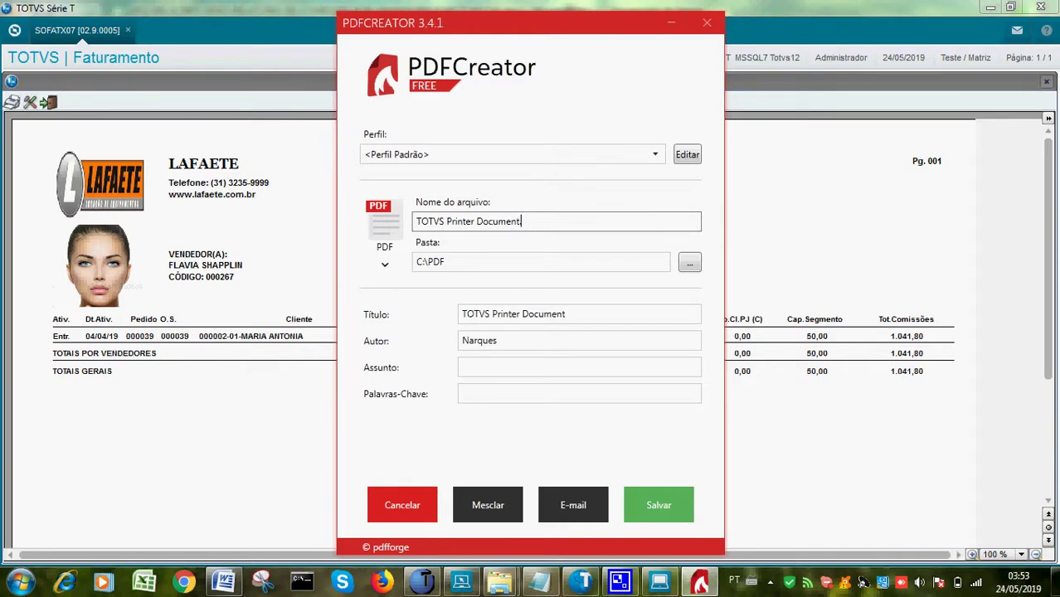
pyautogui.write('ARQ')
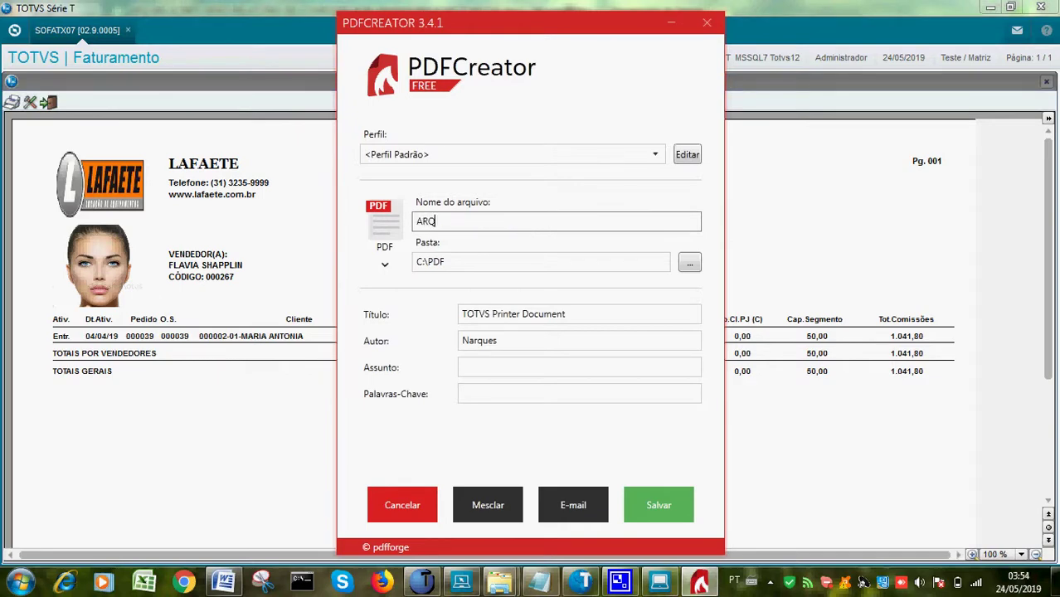
pyautogui.write('03')
pyautogui.press('Return')
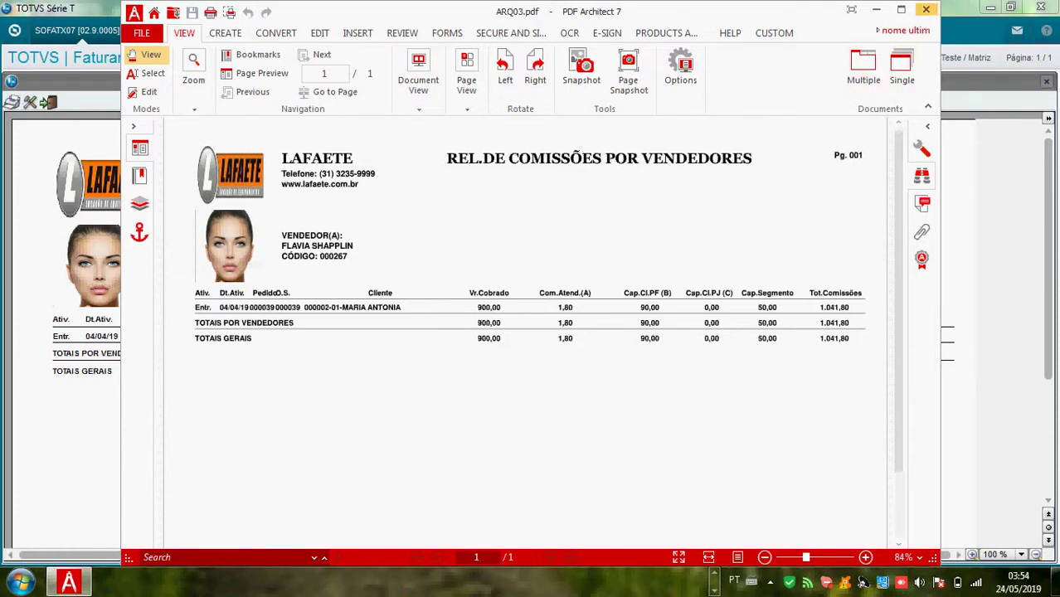
# Close ARQ03.pdf in PDF Architect 7 and dismiss the PDFCreator Ações Rápidas window
pyautogui.click(925, 9)
pyautogui.click(706, 23)
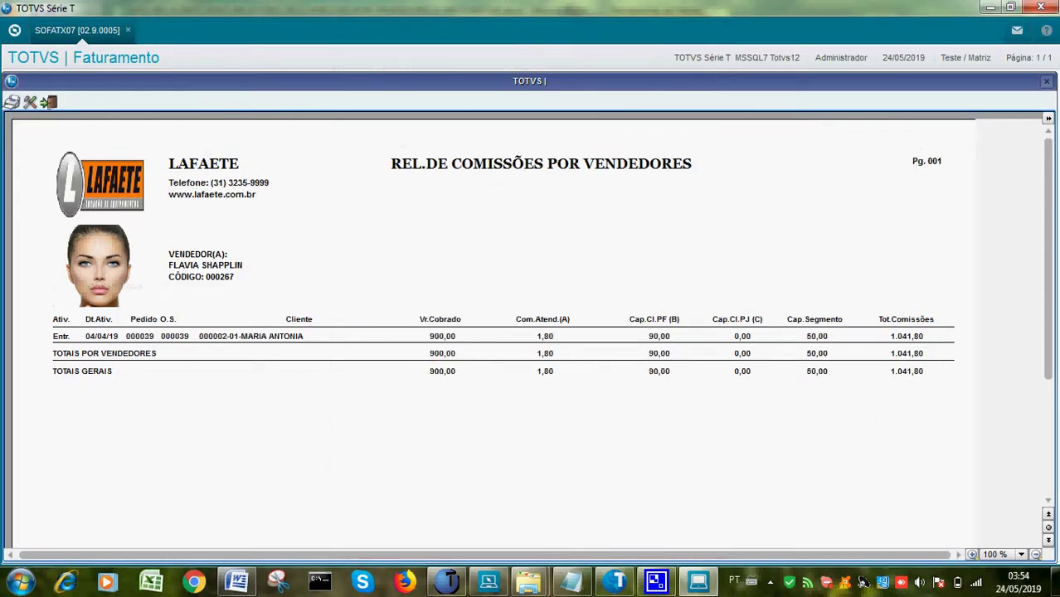
# Close the preview, try the Sintético report, dismiss its message, and exit the commissions report options
pyautogui.press('Escape')
pyautogui.click(448, 318)
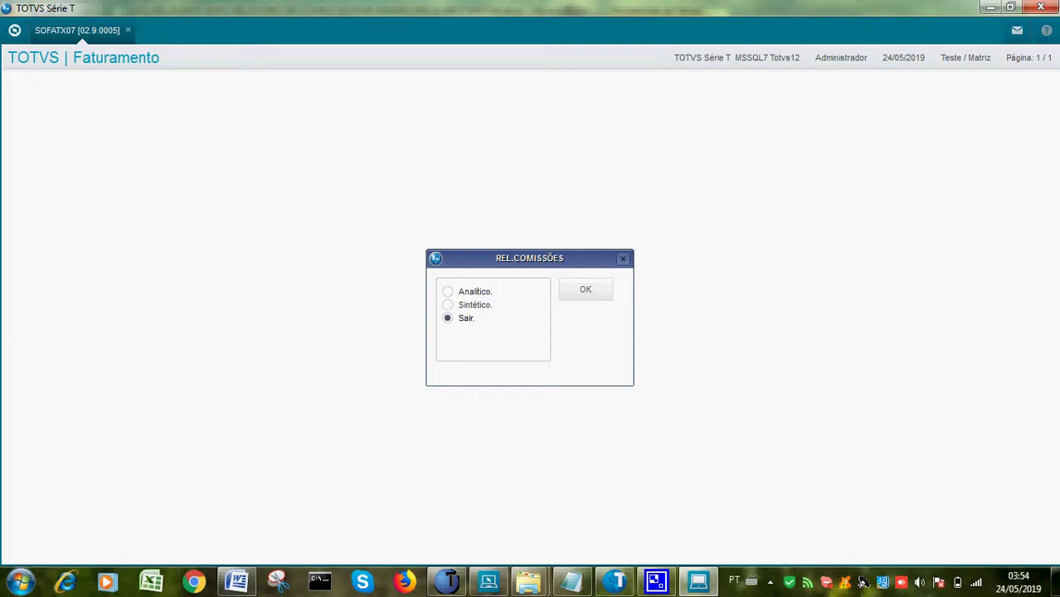
pyautogui.click(474, 305)
pyautogui.click(586, 289)
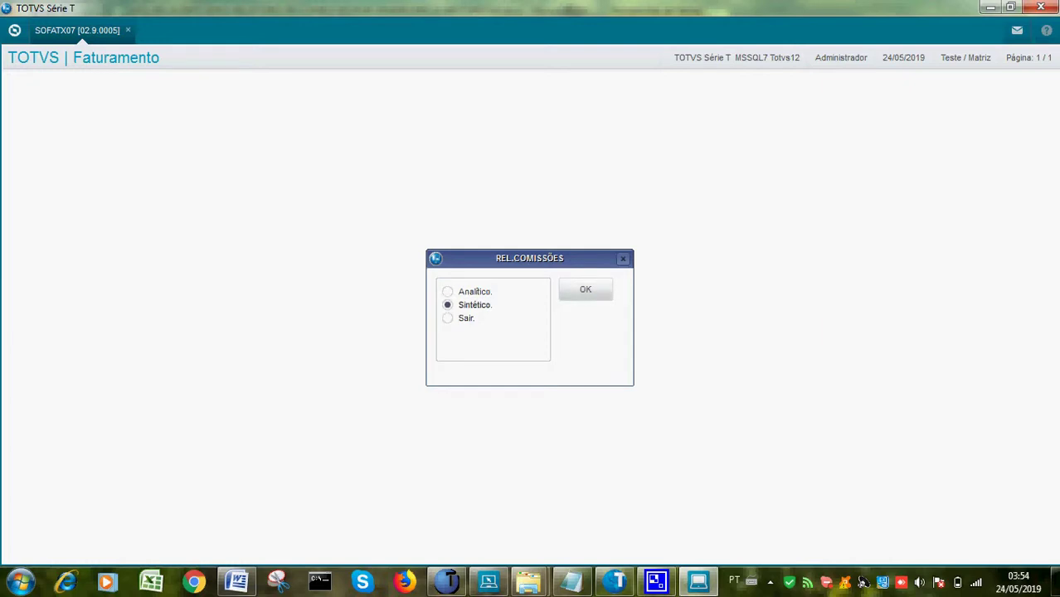
pyautogui.press('Return')
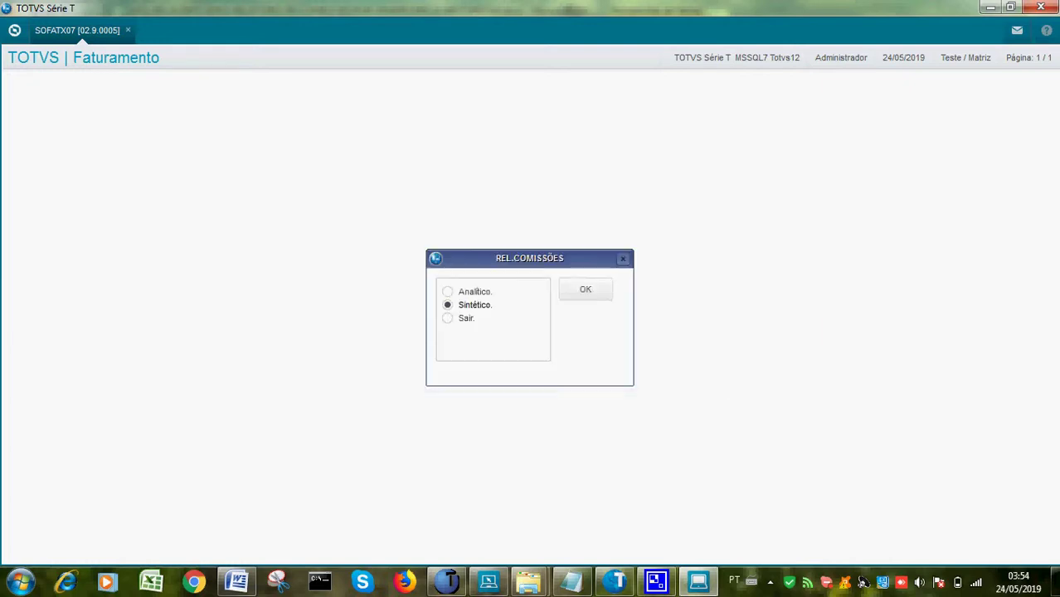
pyautogui.click(448, 318)
pyautogui.press('Return')
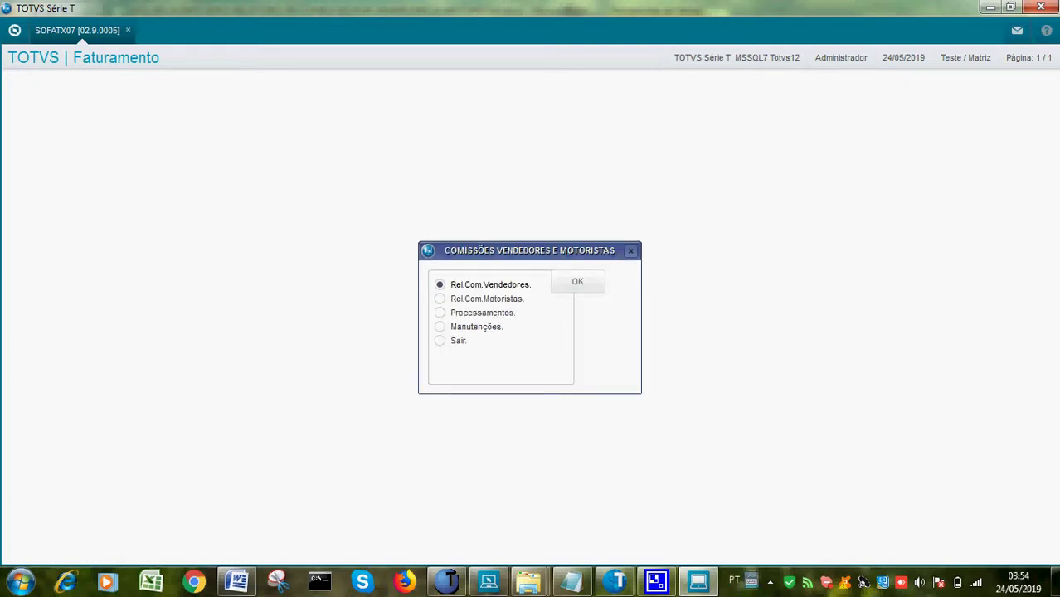
# Bring up the screen recorder from the hidden tray icons
pyautogui.click(770, 581)
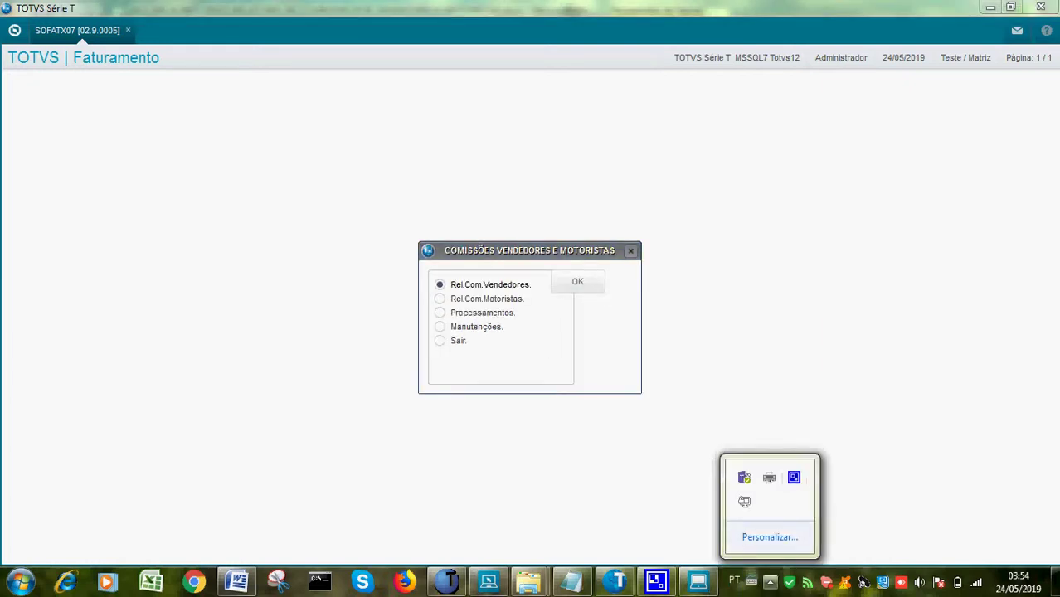
pyautogui.click(794, 477)
pyautogui.click(195, 205)
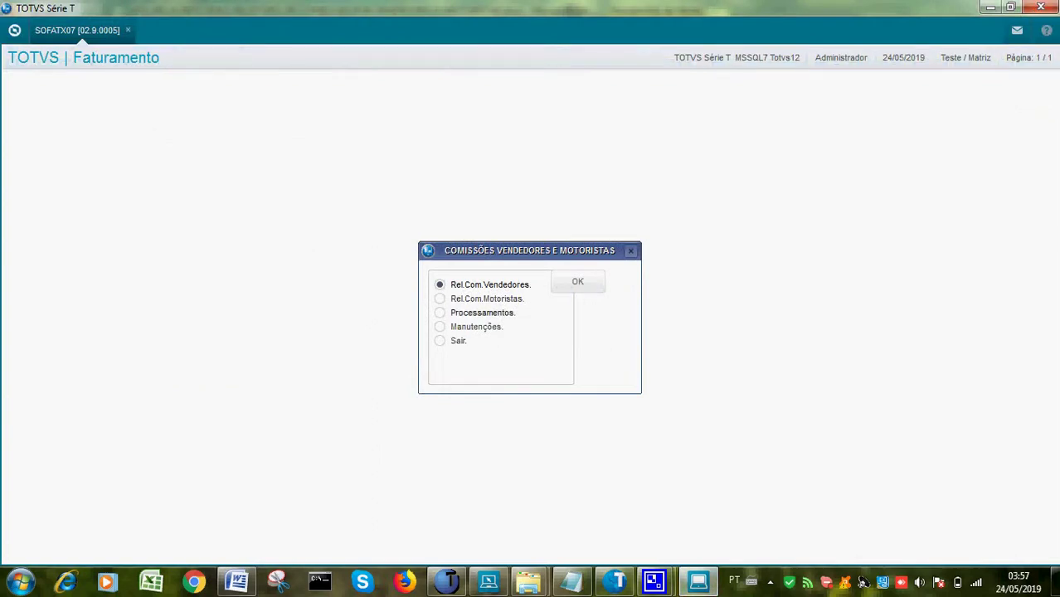
# Open Processamentos > Vendedores, then leave it back to the processing options
pyautogui.click(440, 313)
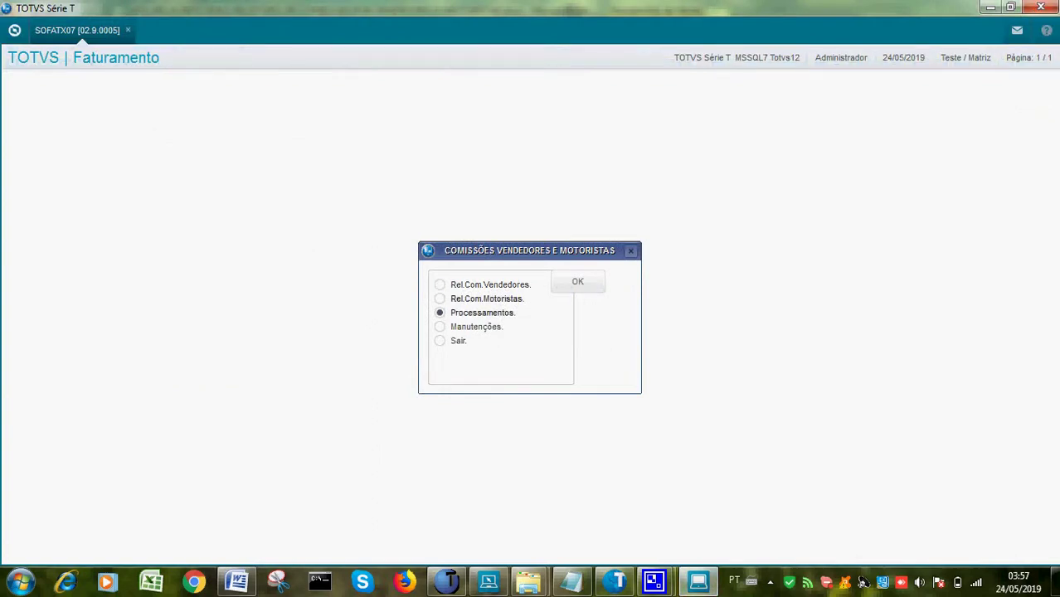
pyautogui.press('Tab')
pyautogui.press('Return')
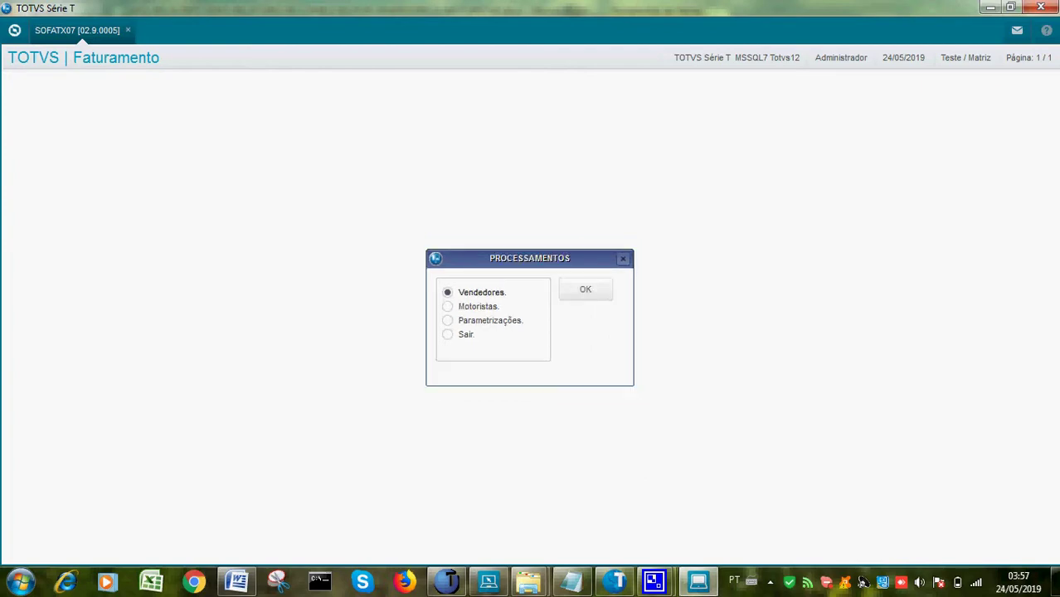
pyautogui.press('Tab')
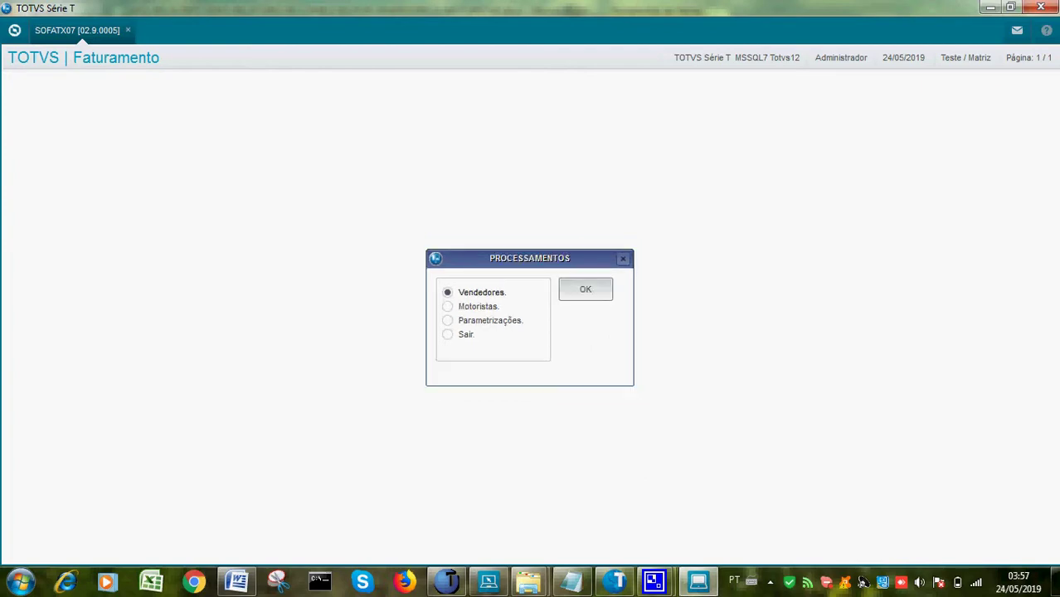
pyautogui.press('Return')
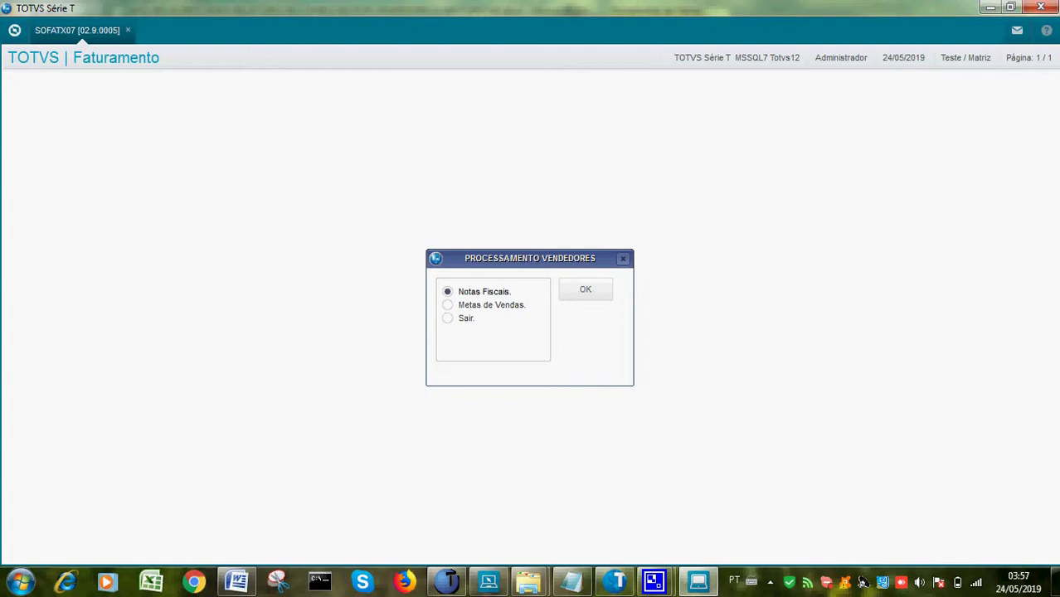
pyautogui.press('Tab')
pyautogui.click(448, 318)
pyautogui.press('Return')
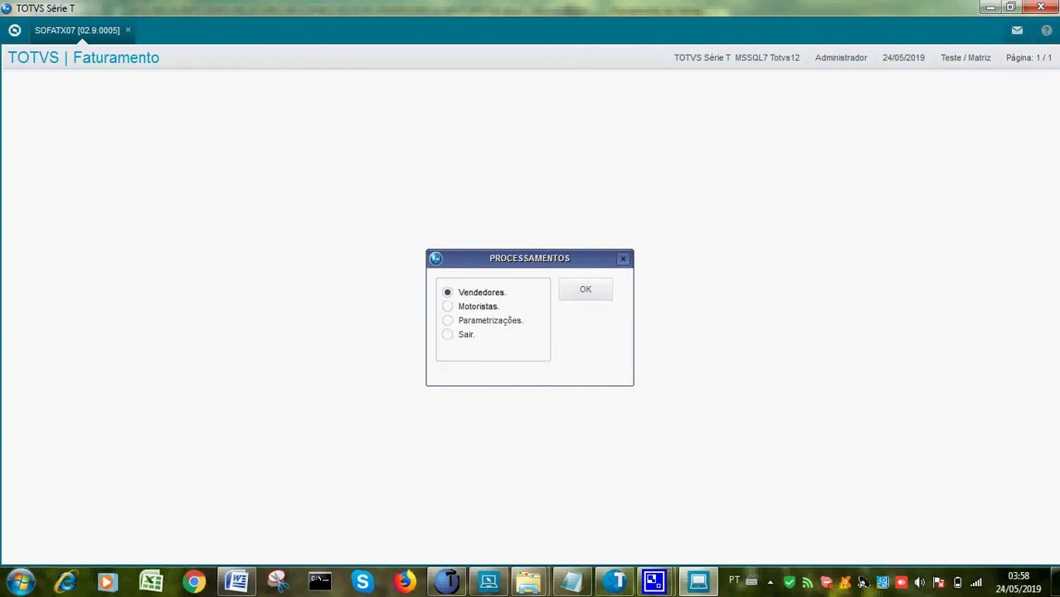
# Open Parametrizações > Vendedores to show the 2019 sales-target parameters for sellers 000266–000267
pyautogui.click(448, 320)
pyautogui.press('Return')
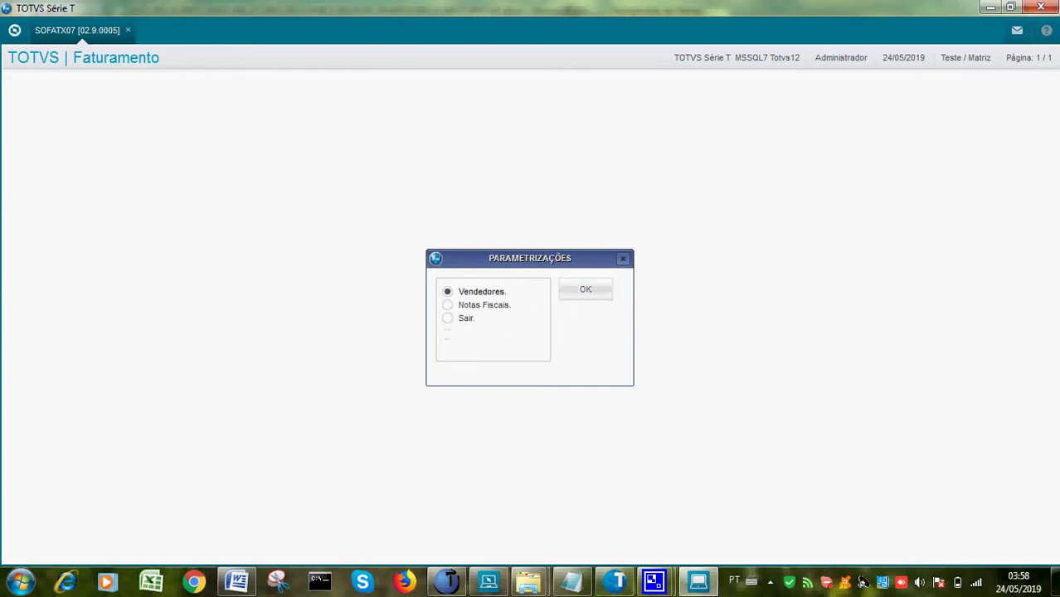
pyautogui.press('Return')
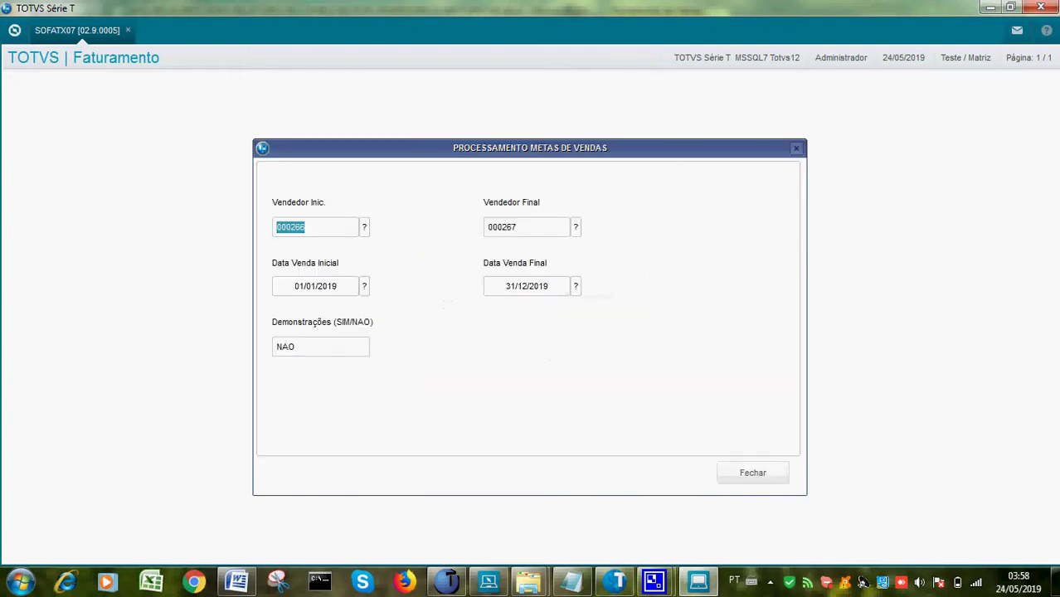
# Confirm Vendedor Inic. 000266 and Vendedor Final 000267 via F3 lookups, then close the form
pyautogui.press('F3')
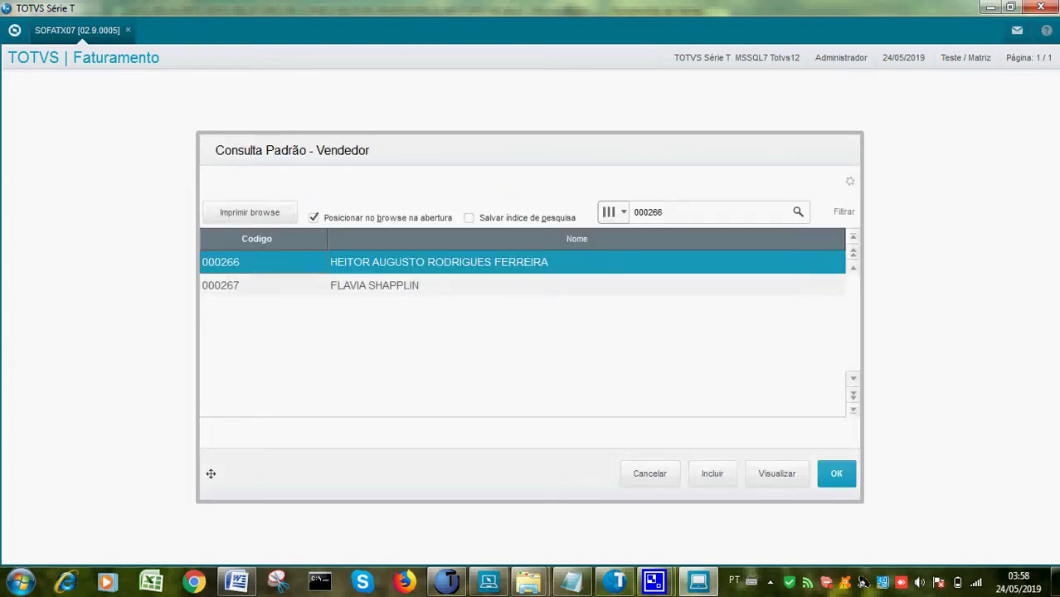
pyautogui.press('Return')
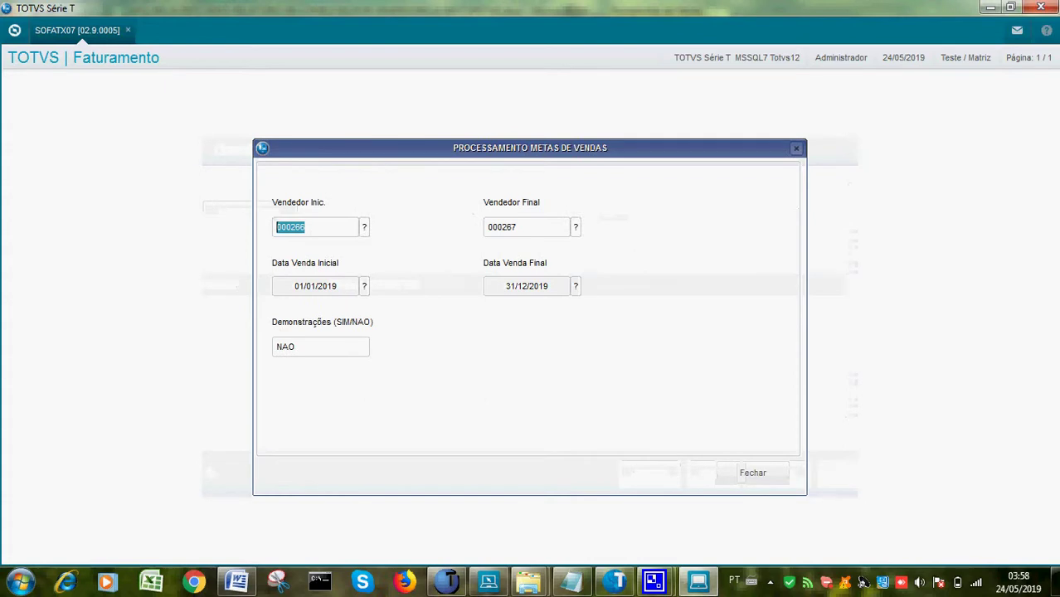
pyautogui.press('Tab')
pyautogui.press('F3')
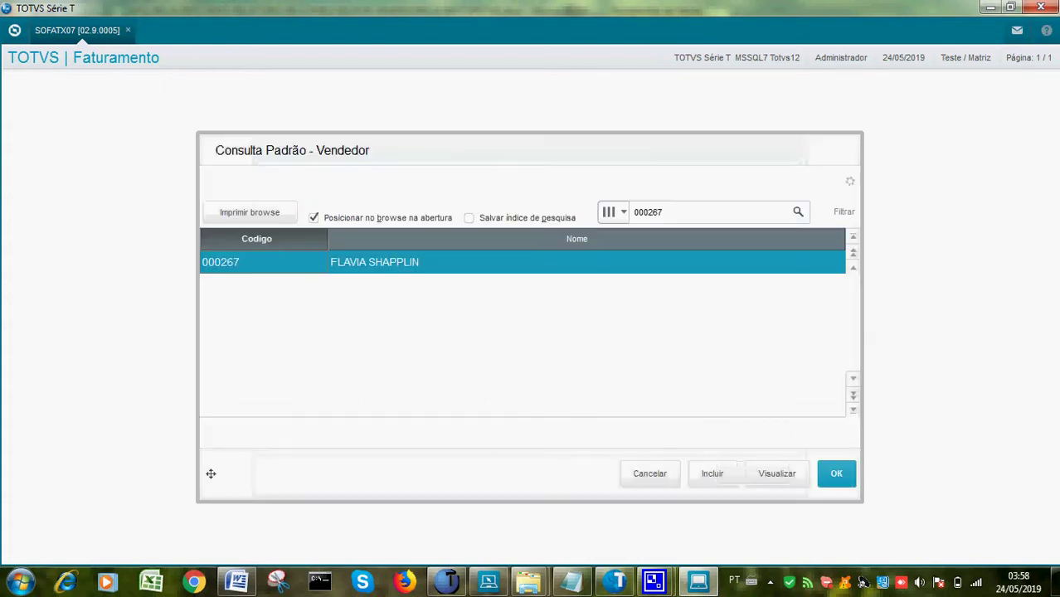
pyautogui.press('Return')
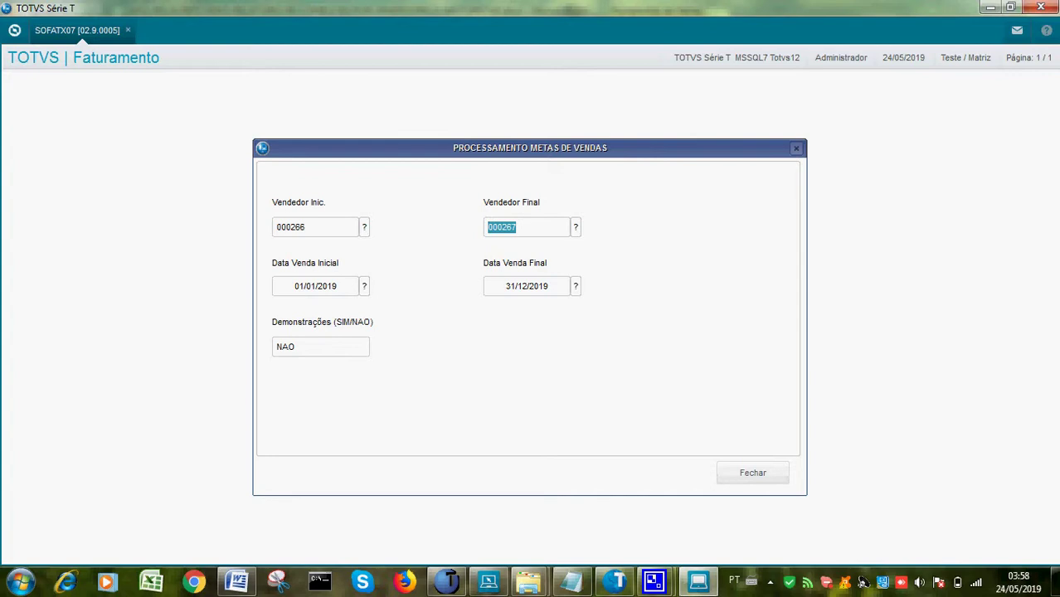
pyautogui.press('Tab')
pyautogui.press('Return')
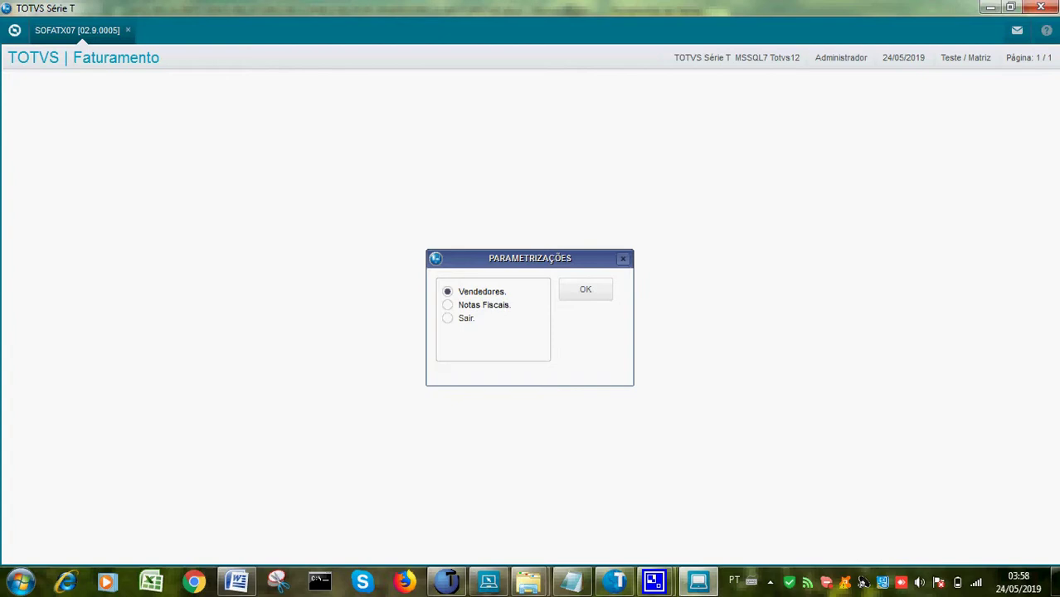
# Open the Notas Fiscais parameters, confirm NF Inic. 000007 and NF Final 000012, then close
pyautogui.click(448, 305)
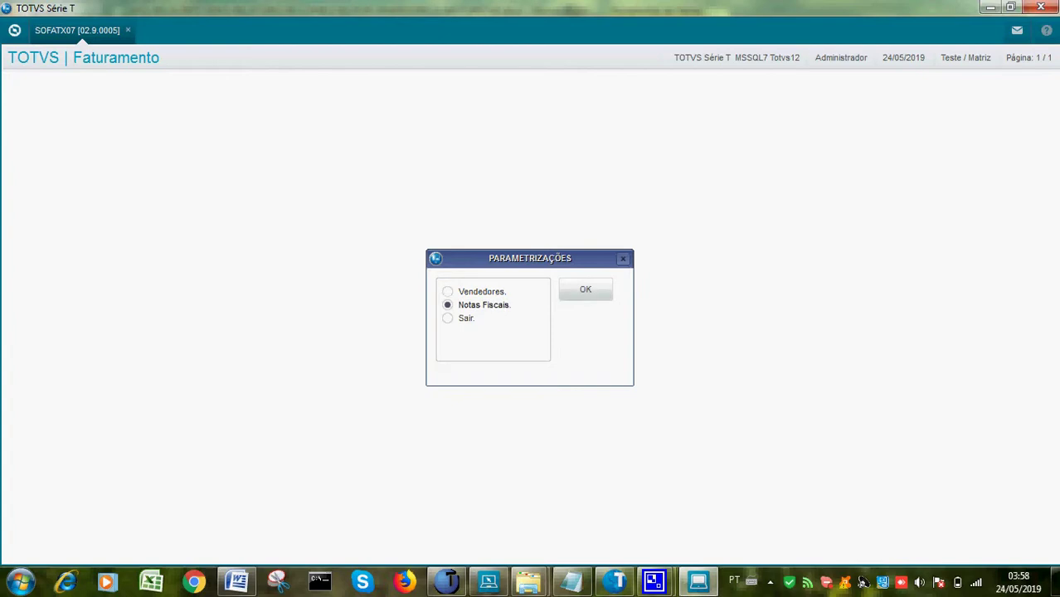
pyautogui.click(586, 289)
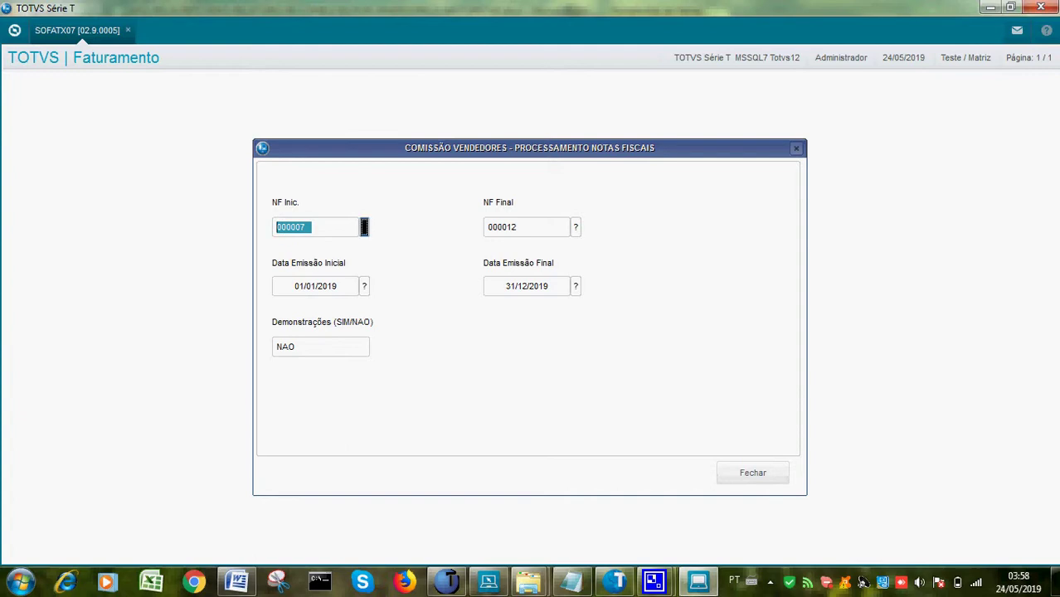
pyautogui.click(364, 227)
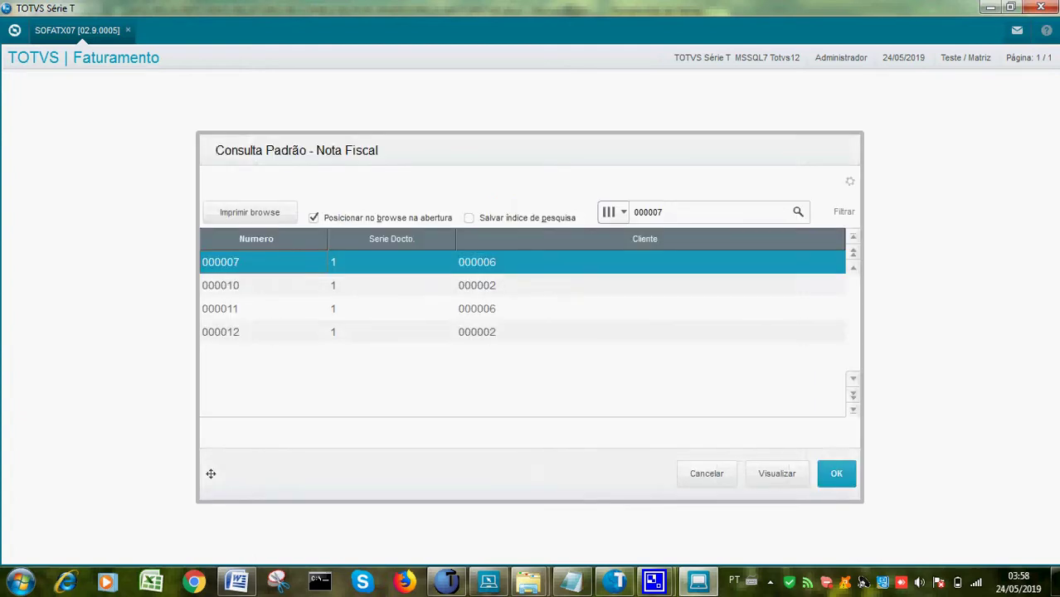
pyautogui.press('Return')
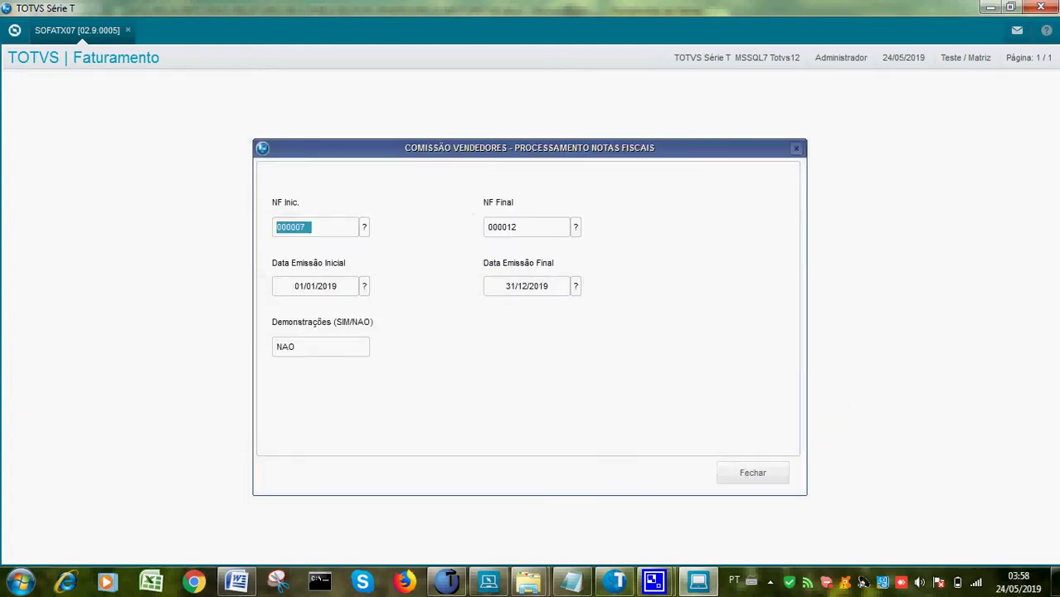
pyautogui.click(575, 226)
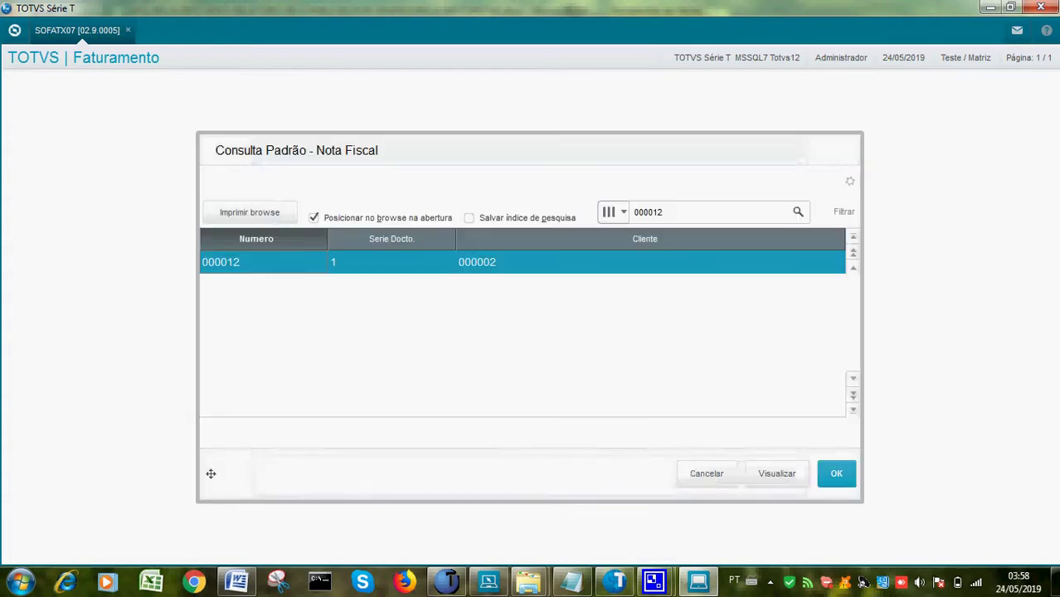
pyautogui.press('Return')
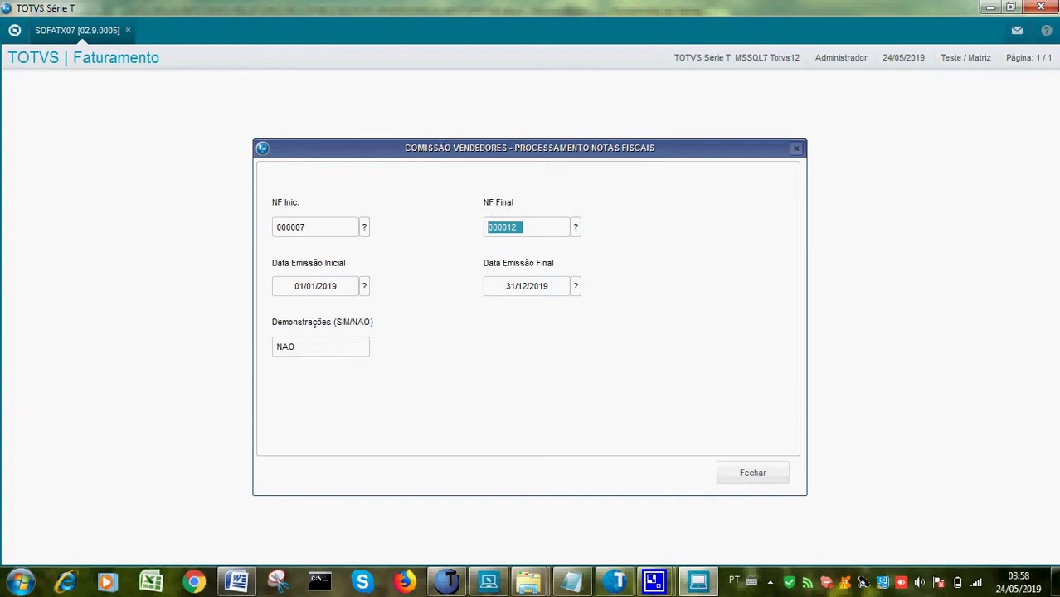
pyautogui.press('Escape')
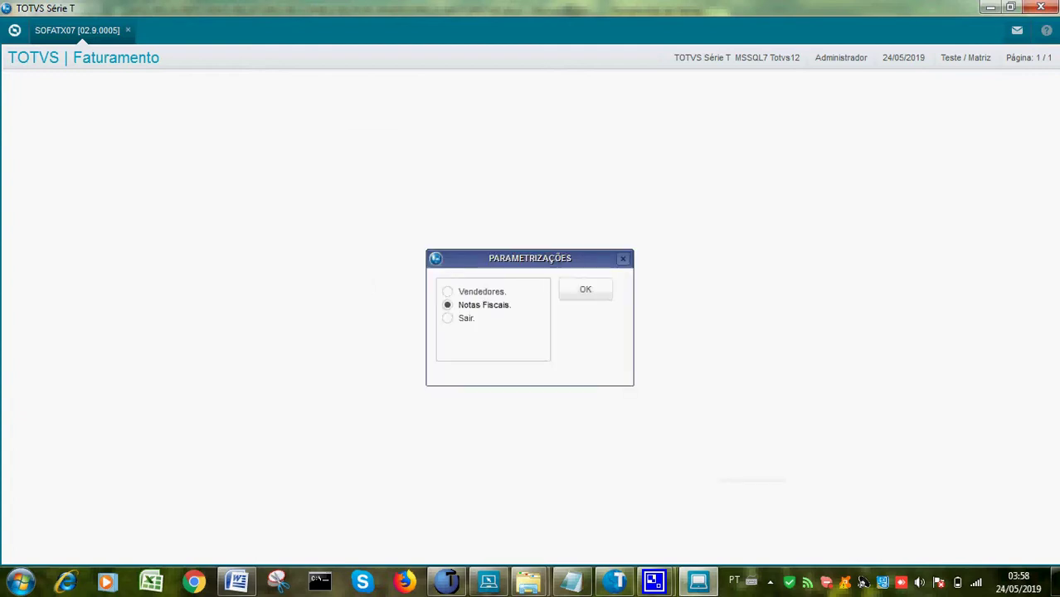
# Leave Parametrizações and run the Vendedores Metas de Vendas processing
pyautogui.click(448, 317)
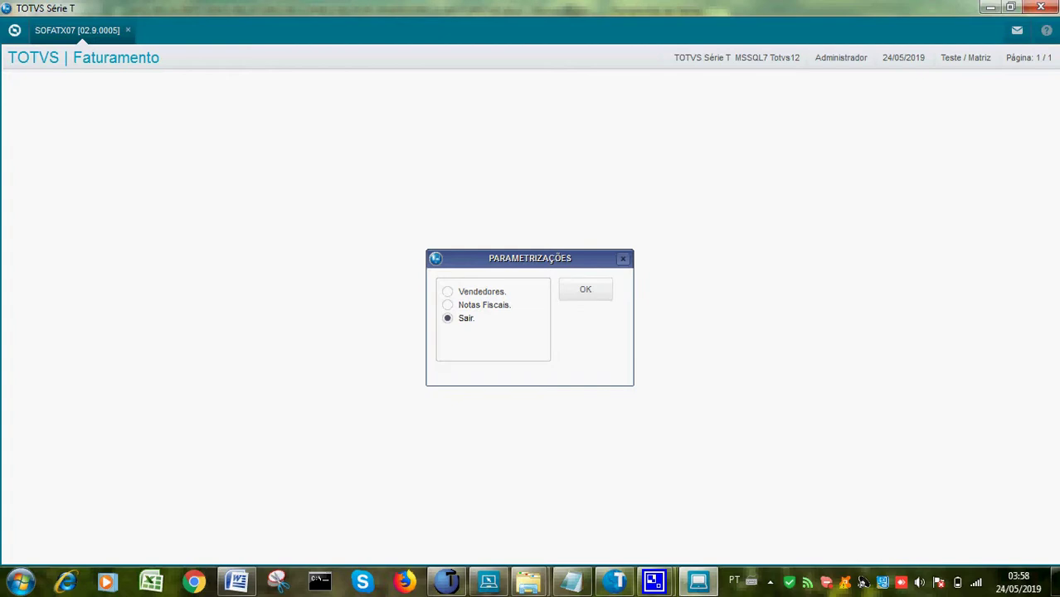
pyautogui.press('Return')
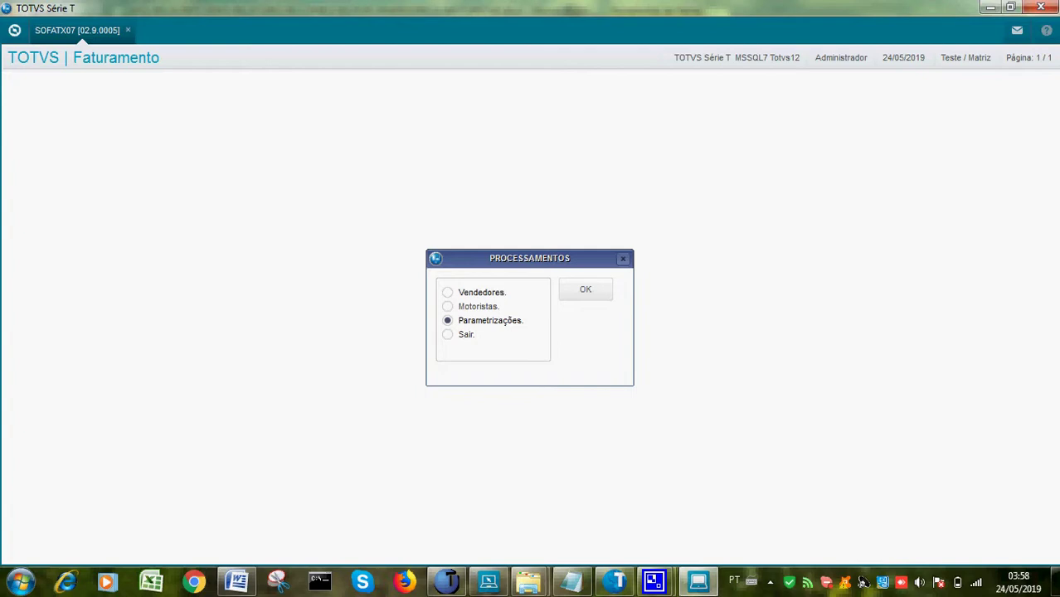
pyautogui.click(447, 292)
pyautogui.press('Return')
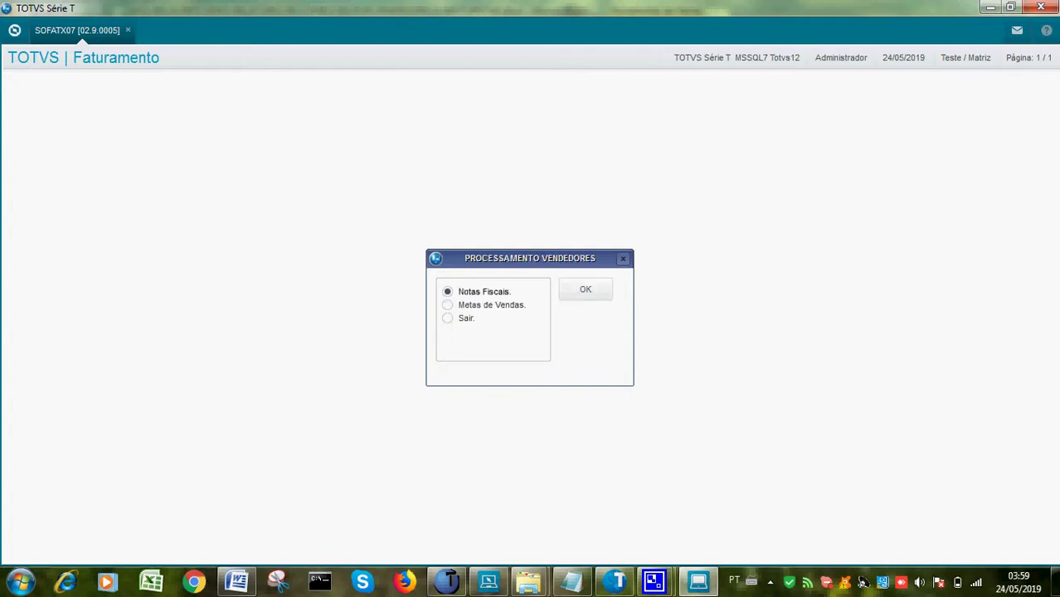
pyautogui.click(447, 305)
pyautogui.press('Return')
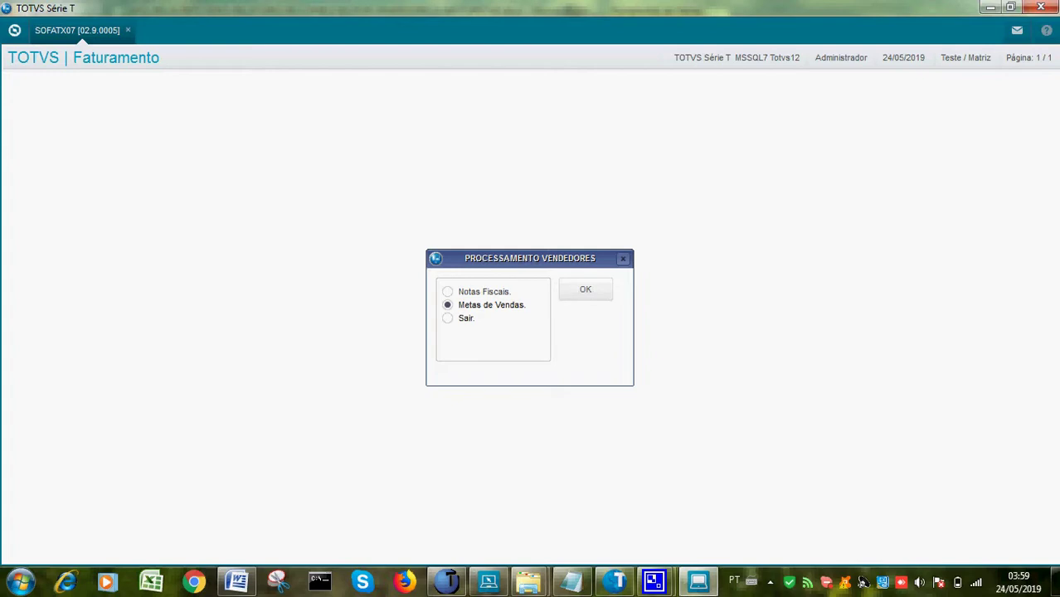
pyautogui.press('Down')
pyautogui.press('Return')
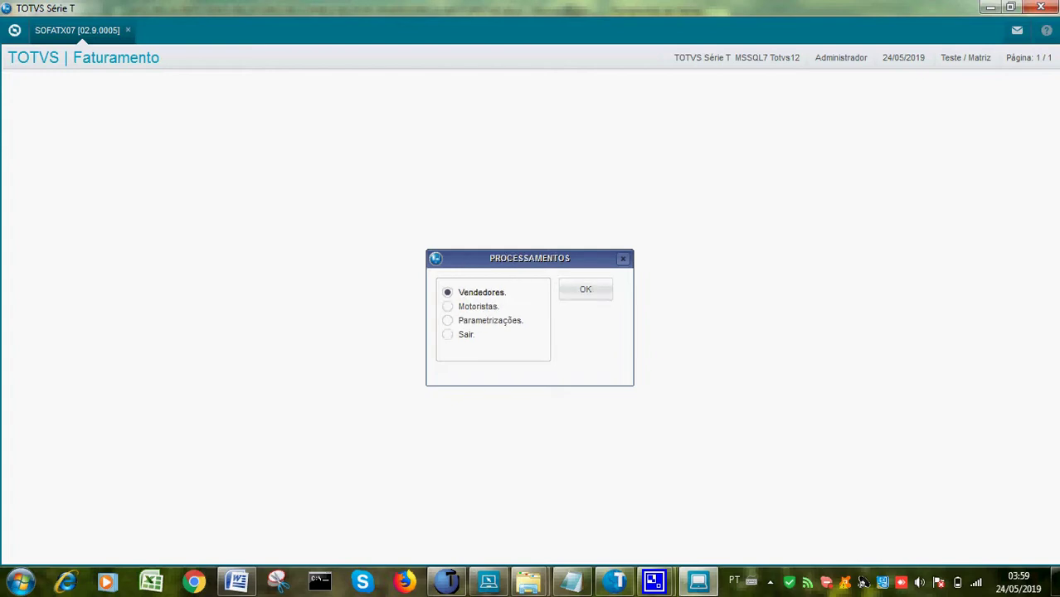
# Try the Motoristas processing, dismiss the Não apresenta warning, and exit SOFATX07 to Faturamento
pyautogui.click(448, 334)
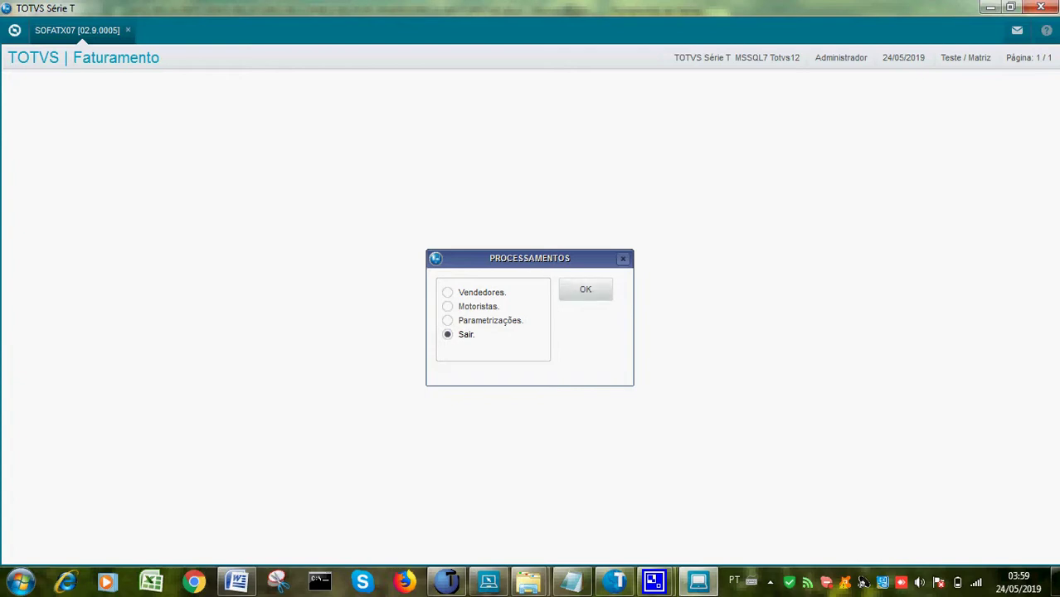
pyautogui.click(448, 306)
pyautogui.click(586, 290)
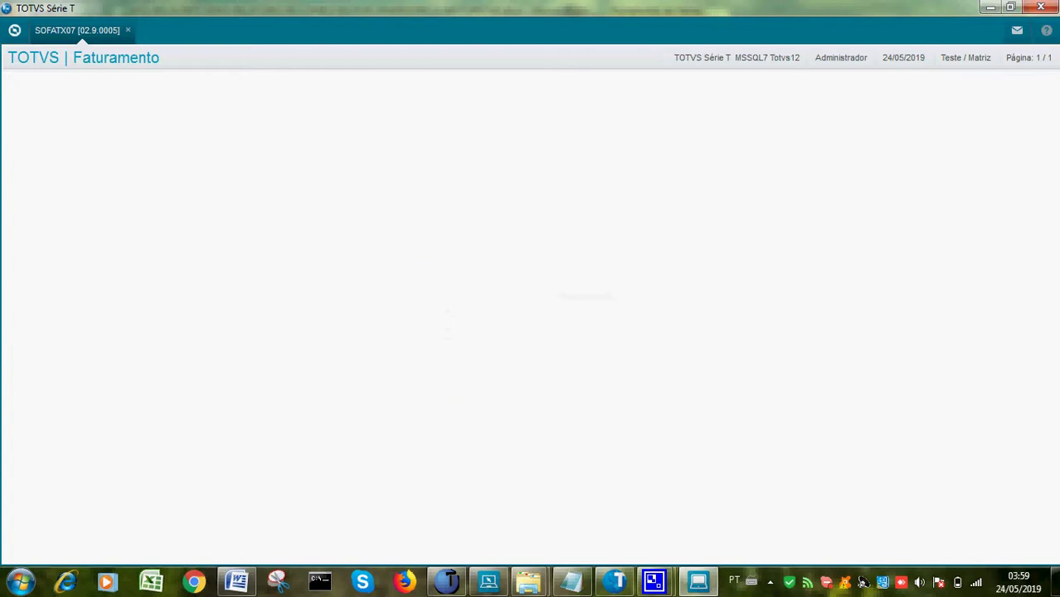
pyautogui.press('Return')
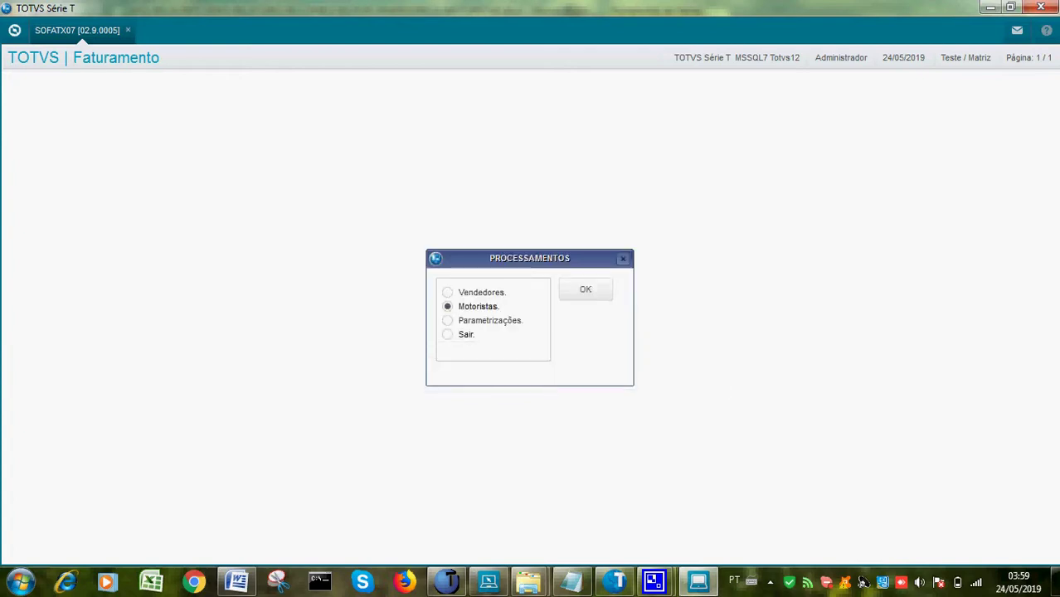
pyautogui.click(448, 334)
pyautogui.click(585, 290)
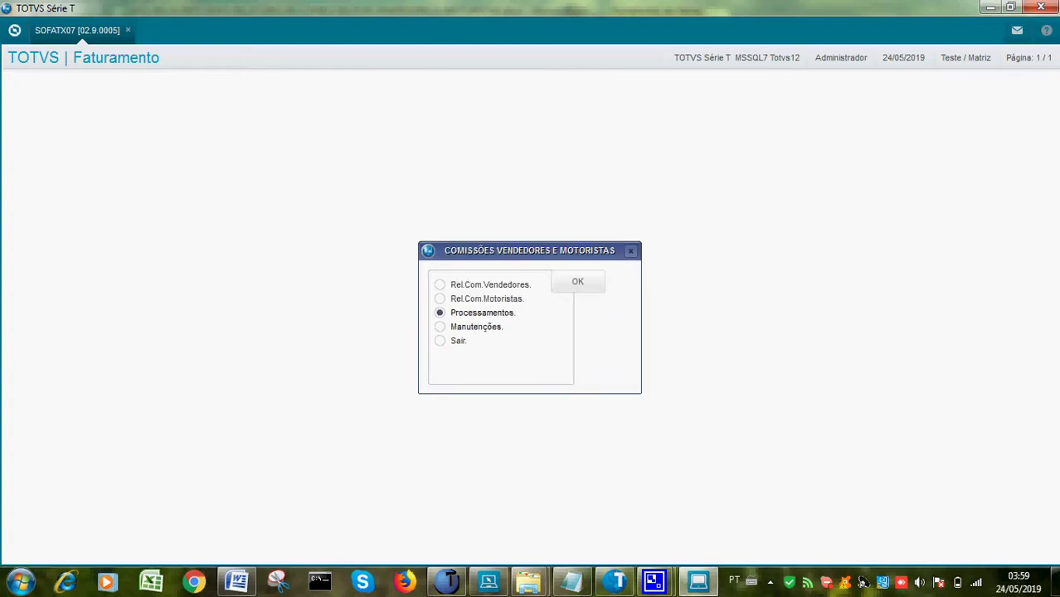
pyautogui.click(439, 340)
pyautogui.click(577, 282)
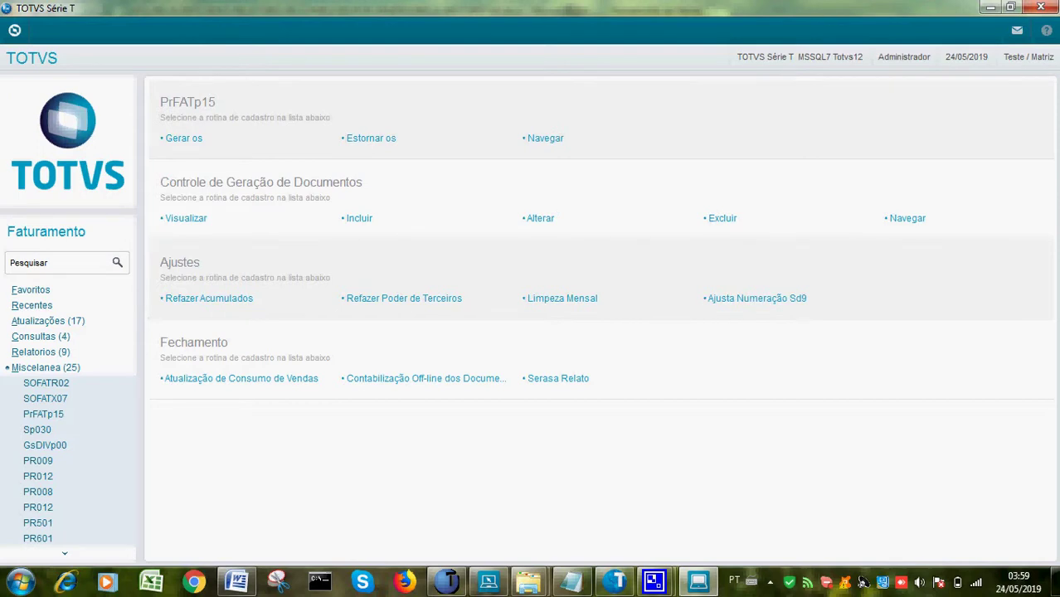
# Open the CamStudio window from the hidden tray icons to return to the Word script
pyautogui.click(770, 581)
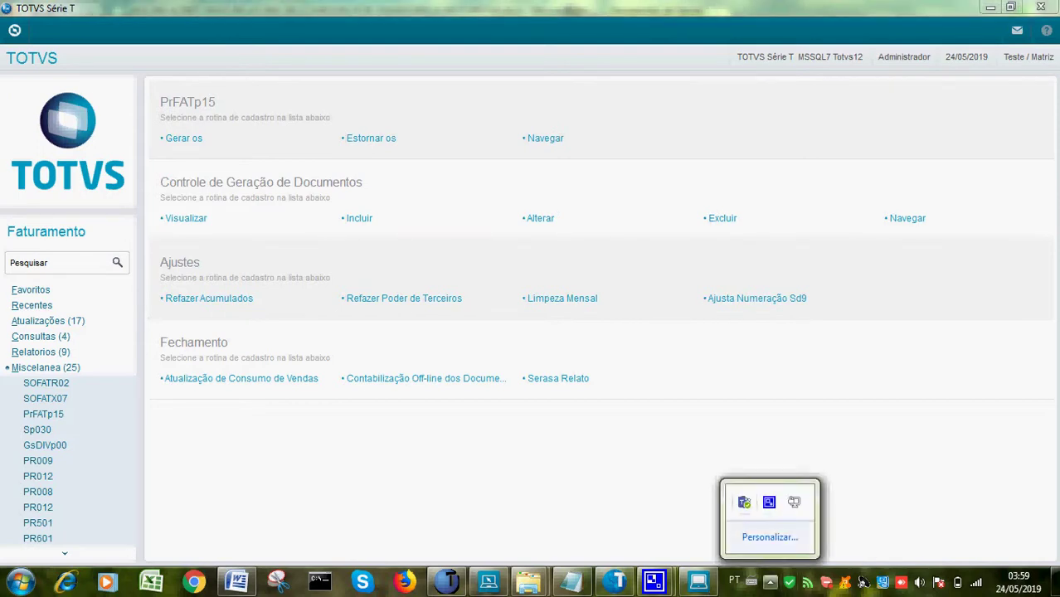
pyautogui.click(769, 502)
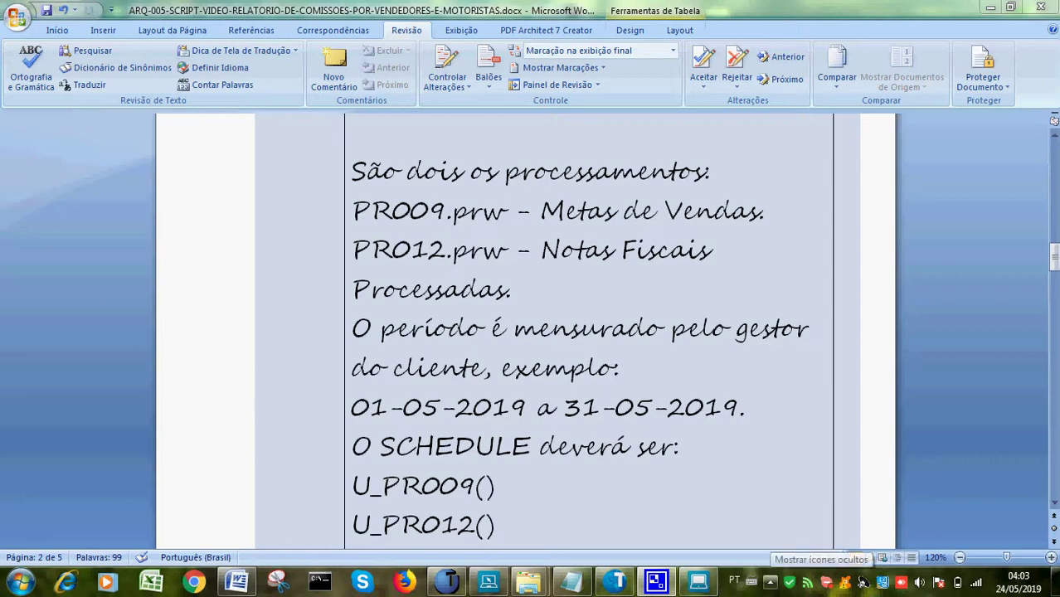
# Open CamStudio from the tray, hide it again, and minimize Word to the desktop
pyautogui.click(770, 581)
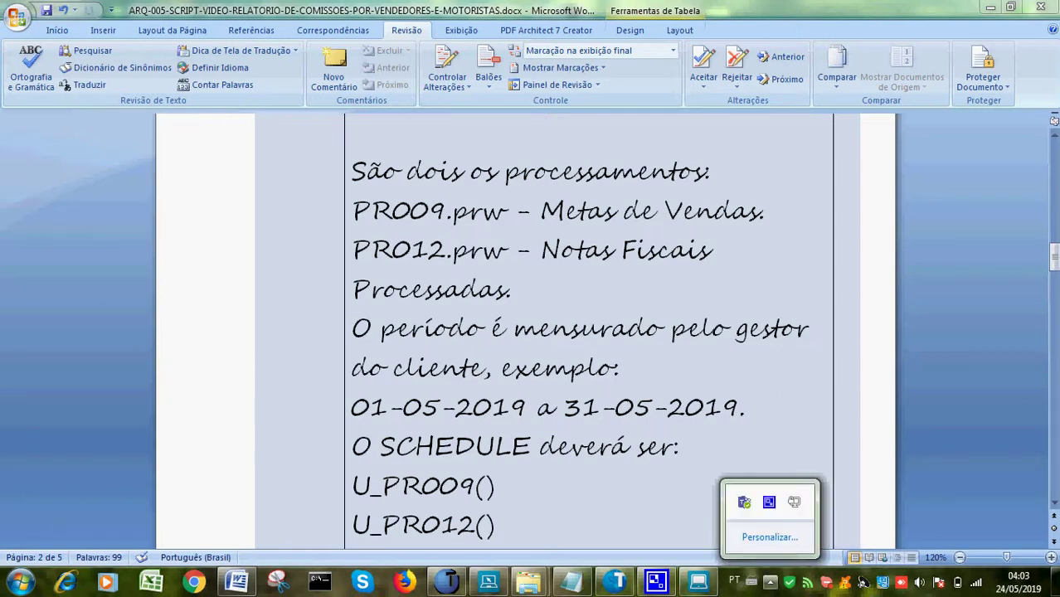
pyautogui.click(769, 502)
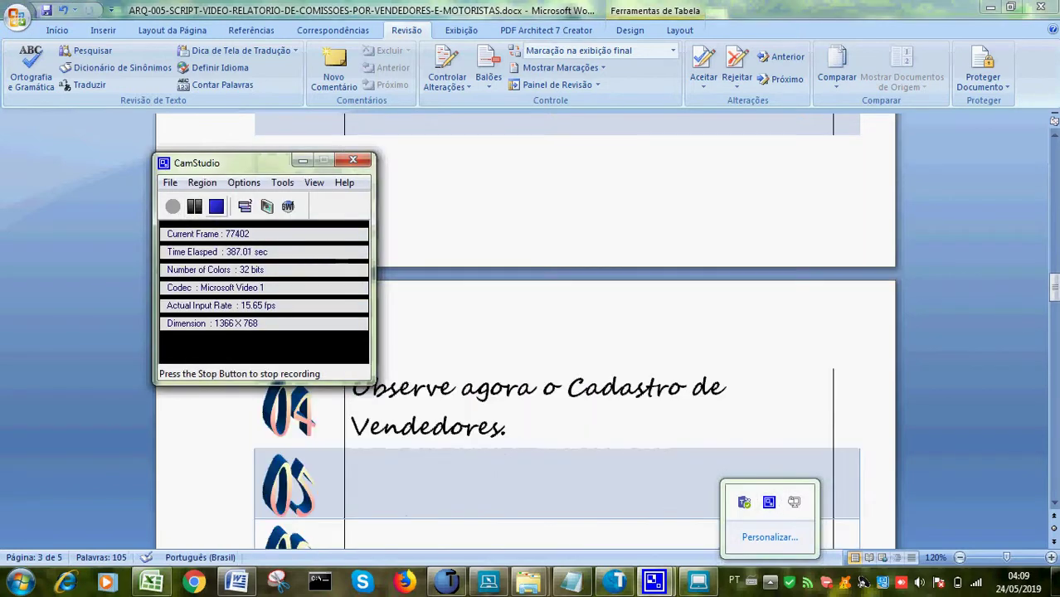
pyautogui.click(303, 160)
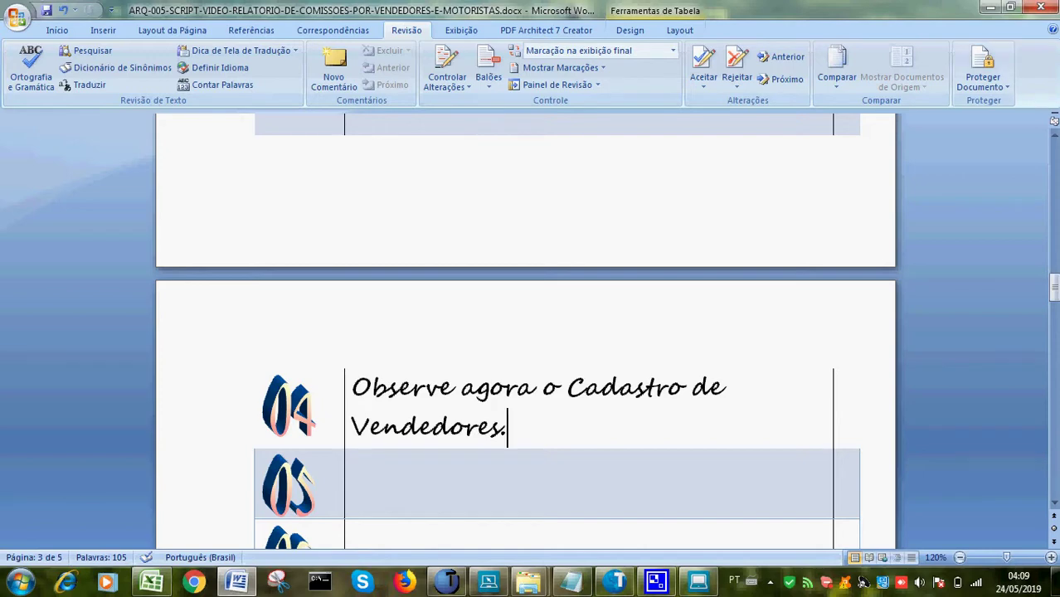
pyautogui.click(989, 7)
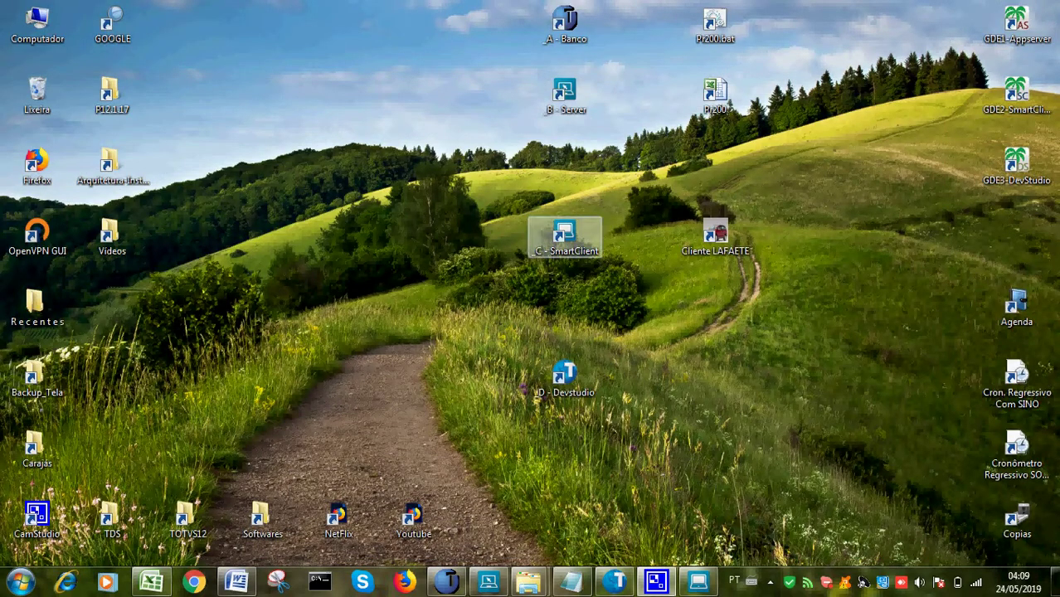
# Launch SmartClient and accept the SIGAFAT, tcp and TOTVS12 startup parameters
pyautogui.doubleClick(564, 237)
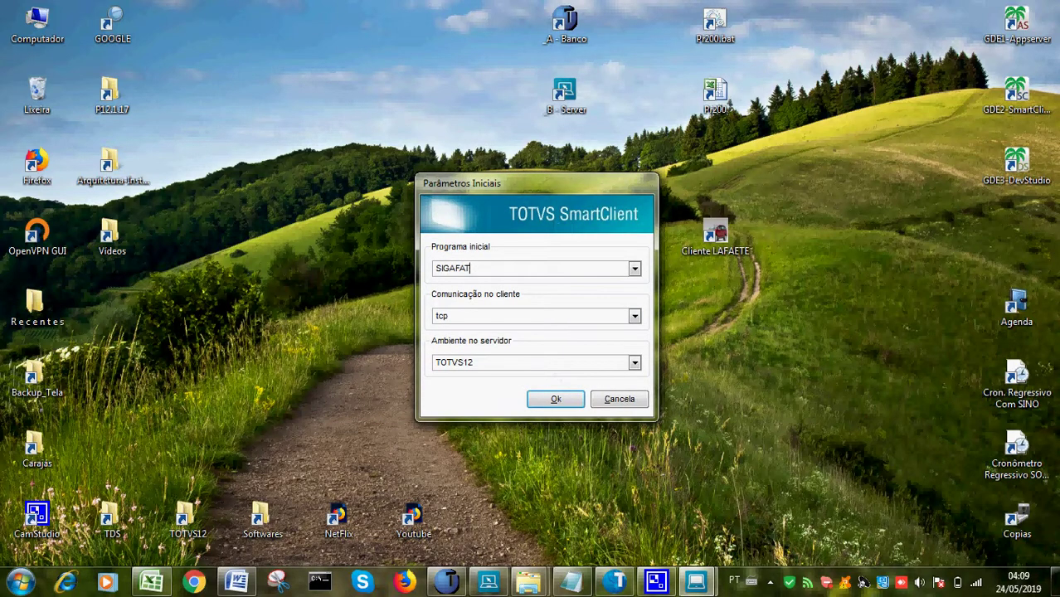
pyautogui.press('Return')
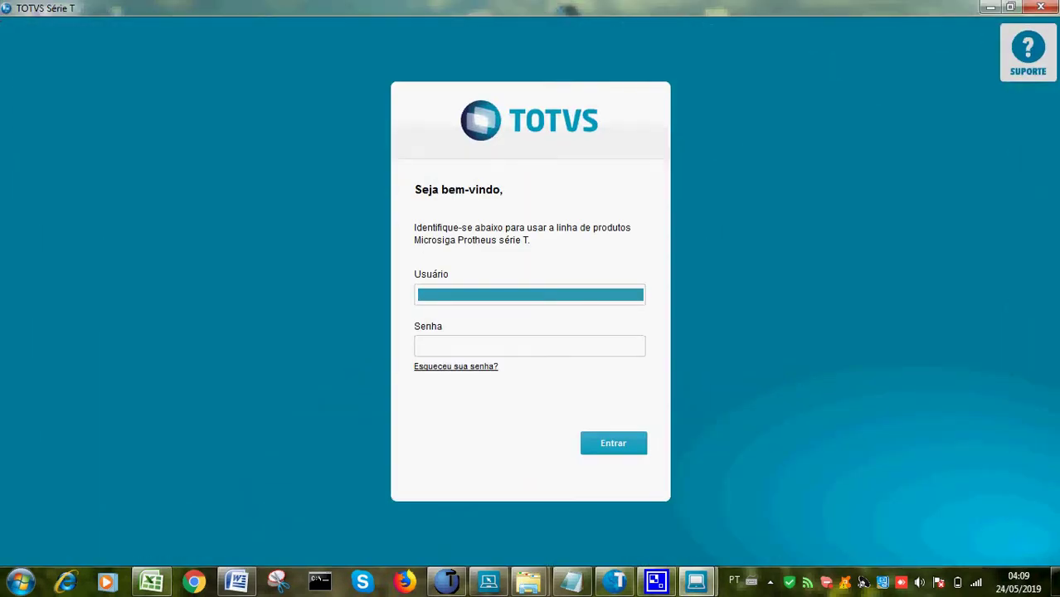
# Log in as ADMIN to the Faturamento module with the chosen group and branch
pyautogui.write('ADMIN')
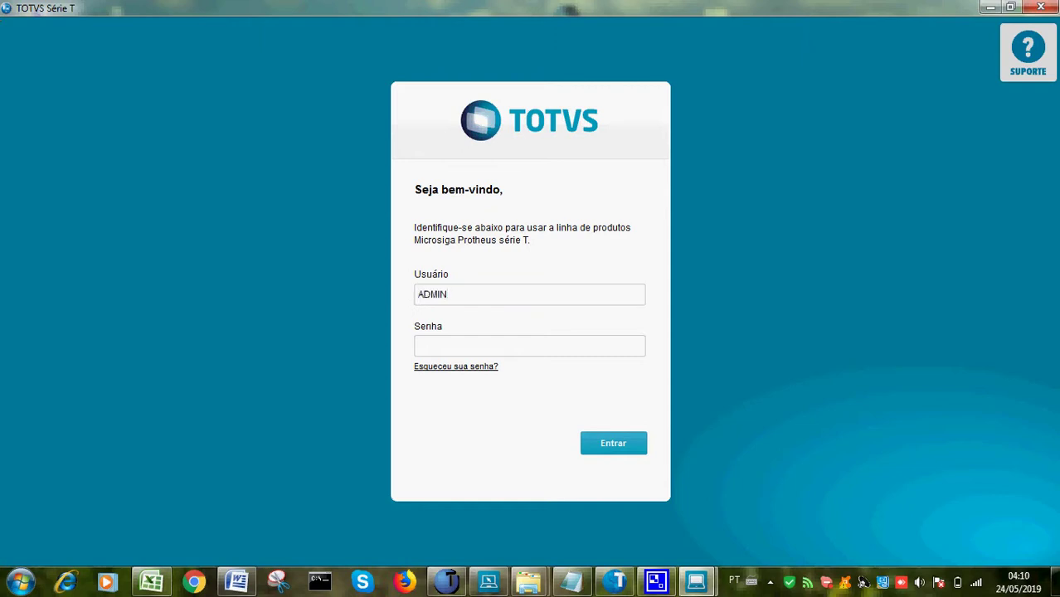
pyautogui.press('Return')
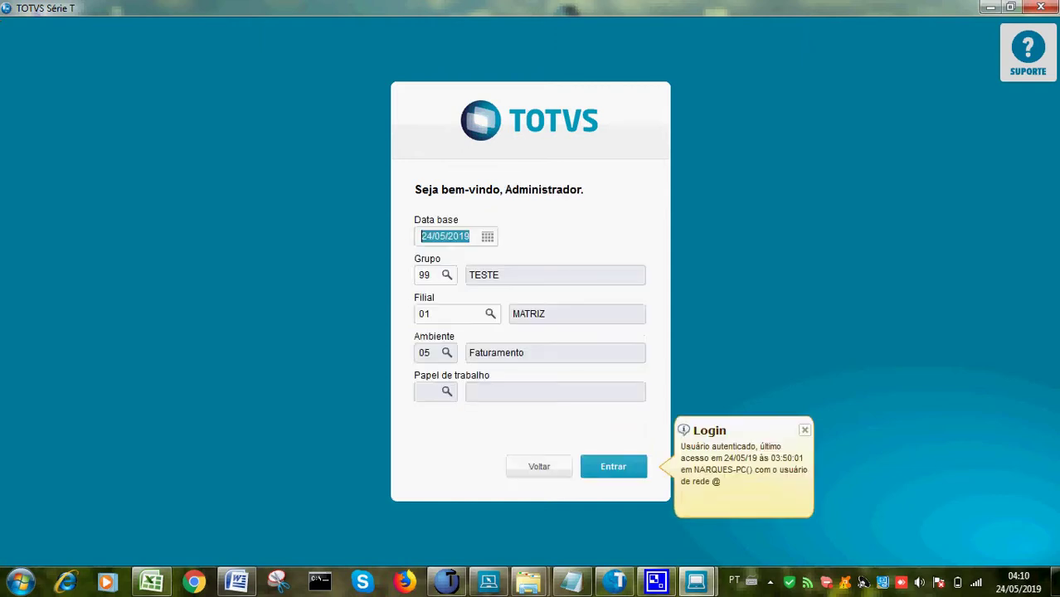
pyautogui.press('Return')
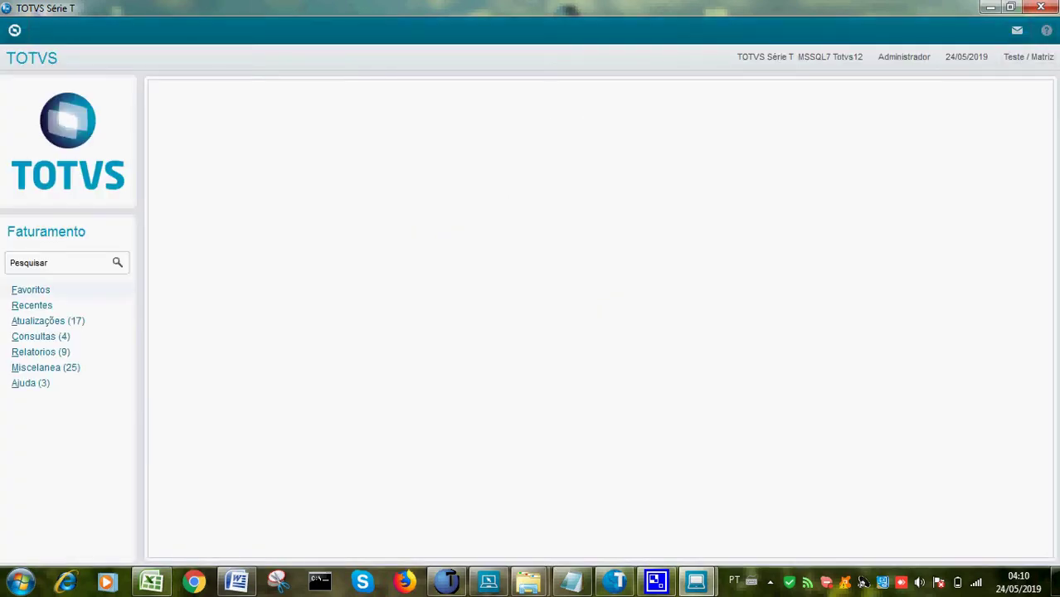
# Open the Vendedores routine under Atualizações > Cadastros
pyautogui.click(47, 320)
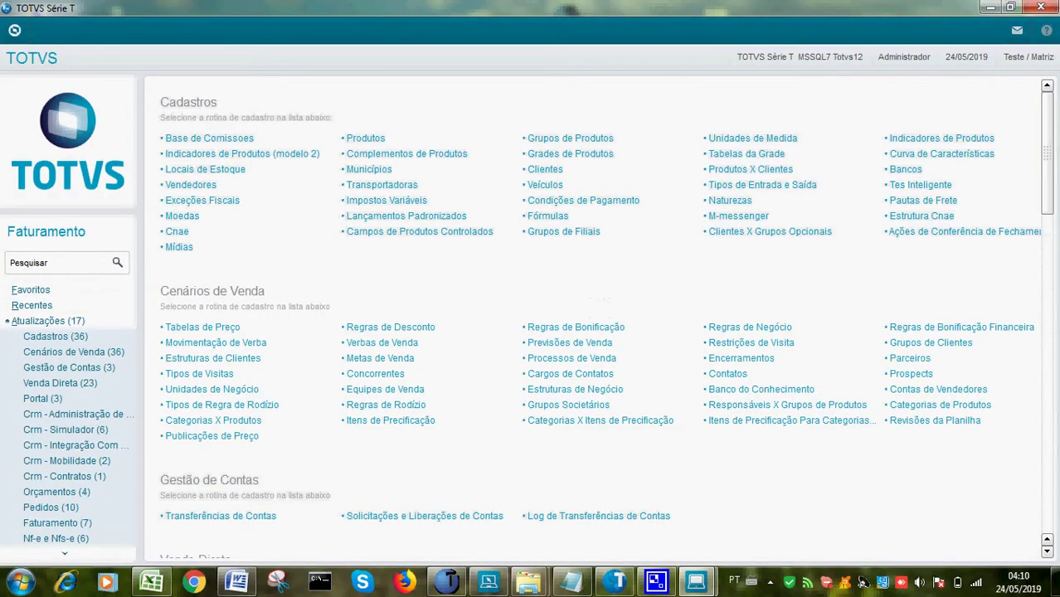
pyautogui.click(55, 336)
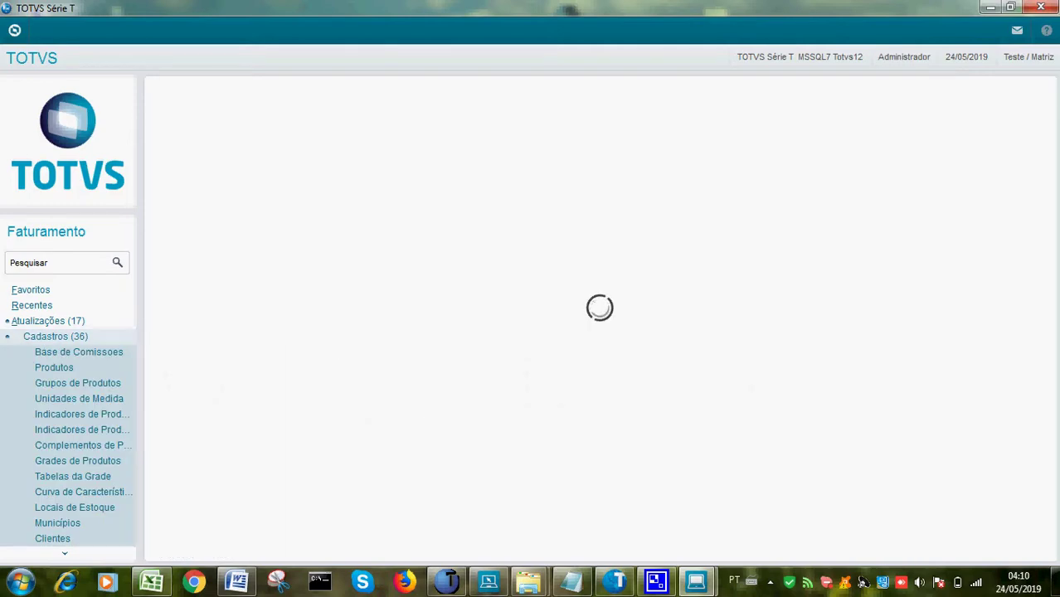
pyautogui.scroll(-1, 69, 415)
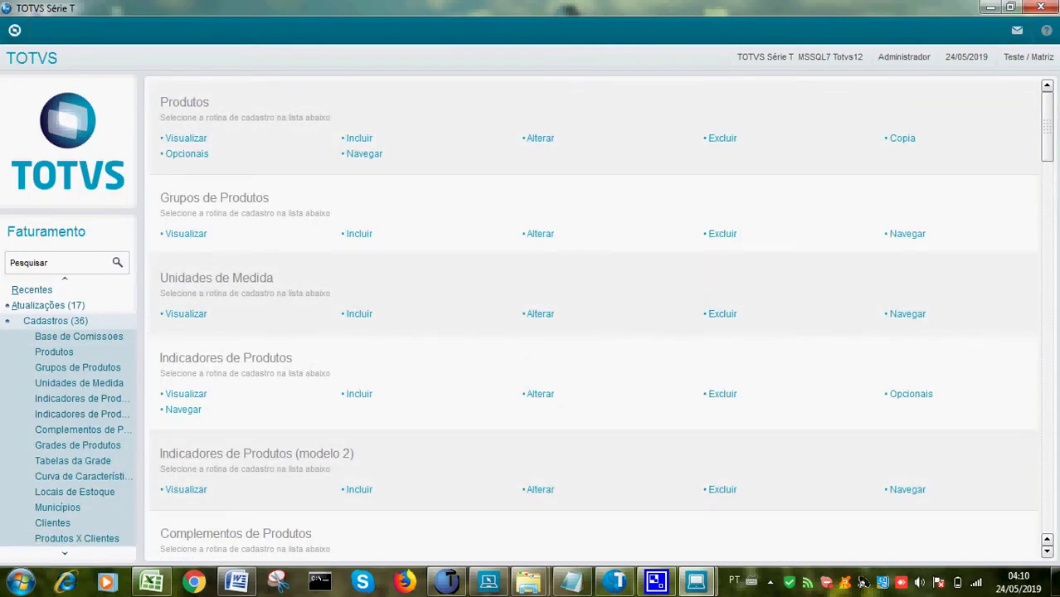
pyautogui.scroll(-1, 69, 415)
pyautogui.scroll(-1, 68, 415)
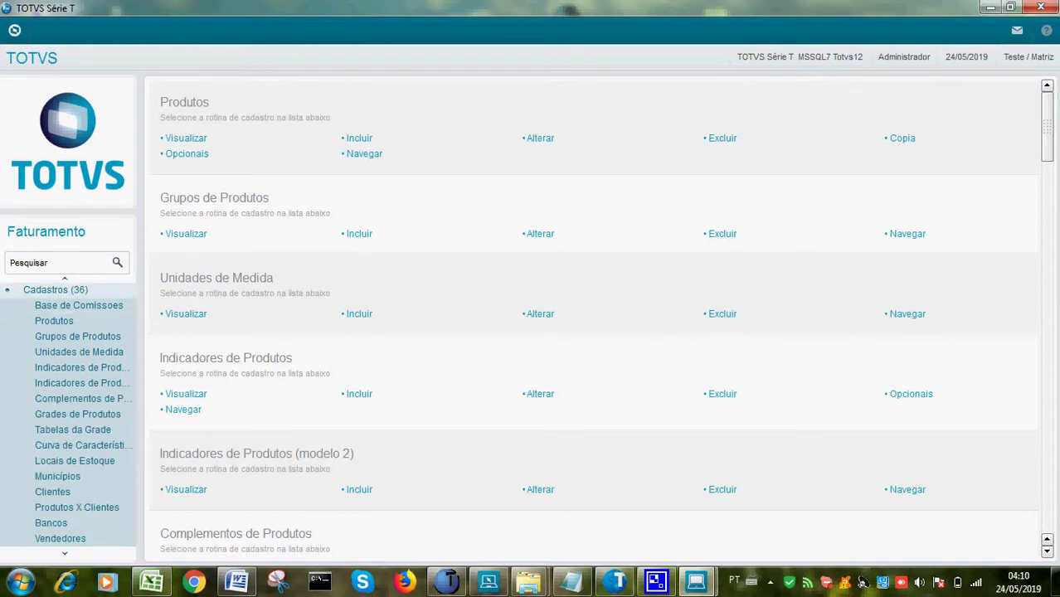
pyautogui.click(60, 538)
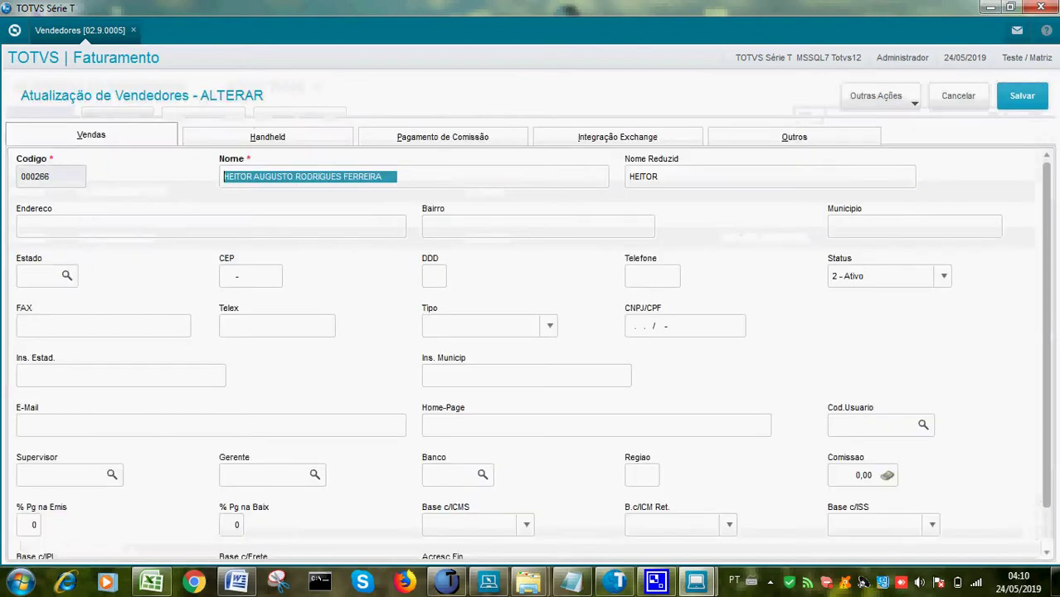
# Show the salesperson's commission targets and rates on the Outros tab, then minimize Protheus
pyautogui.click(794, 136)
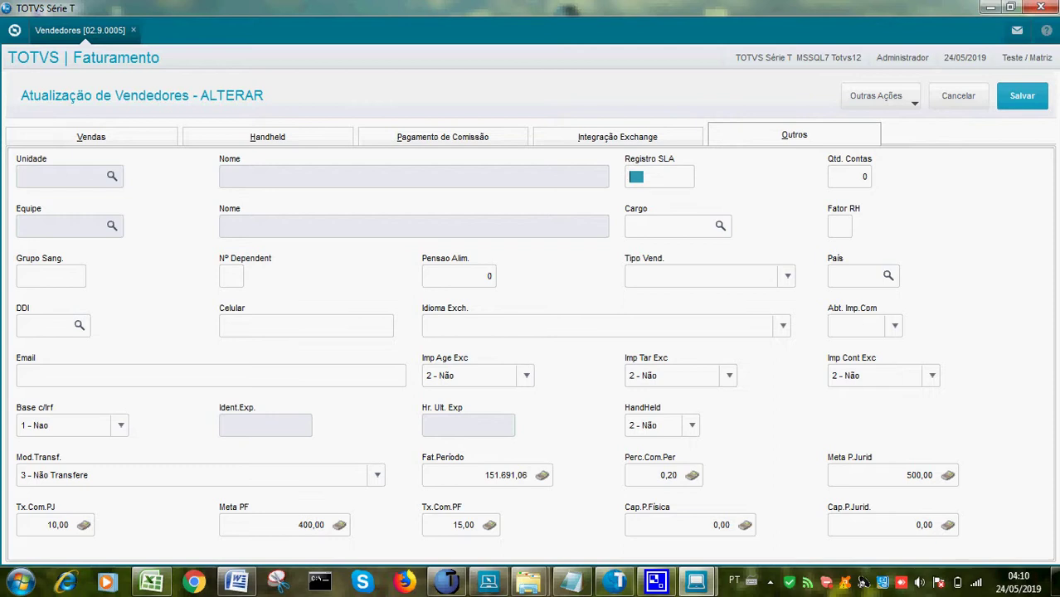
pyautogui.click(769, 581)
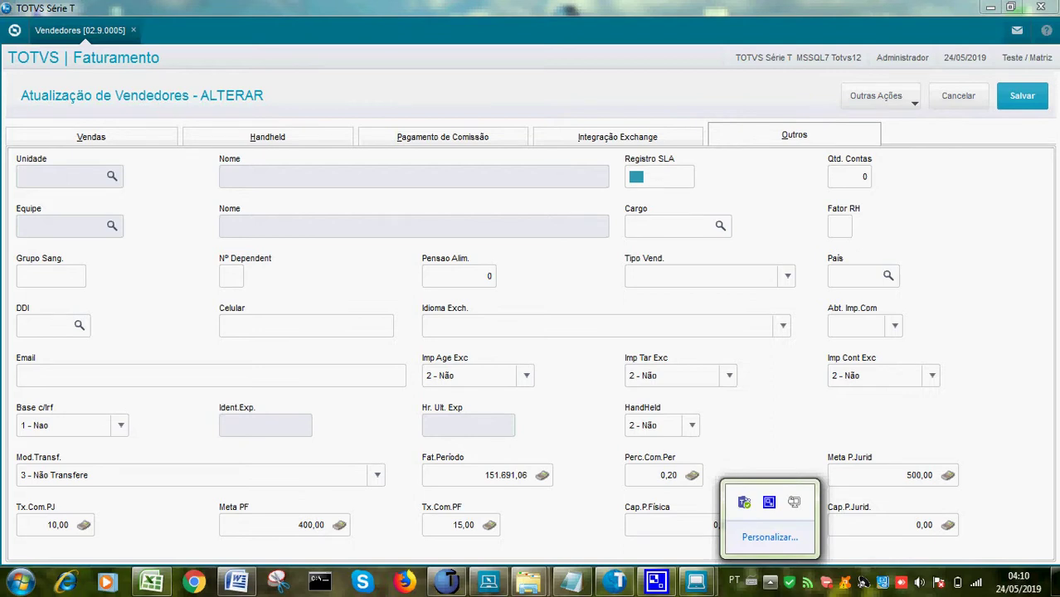
pyautogui.press('Escape')
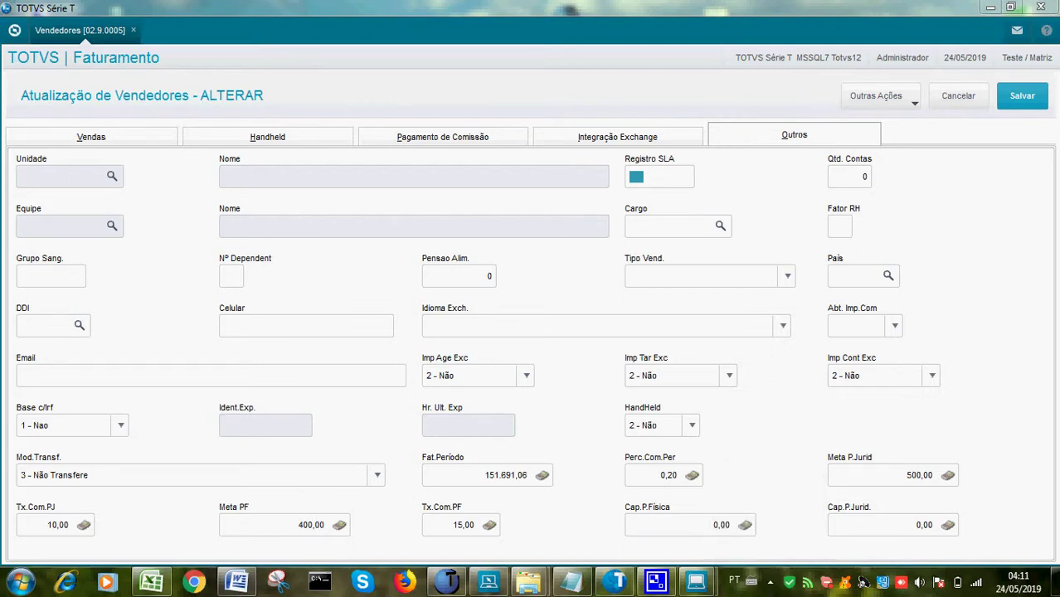
pyautogui.click(990, 8)
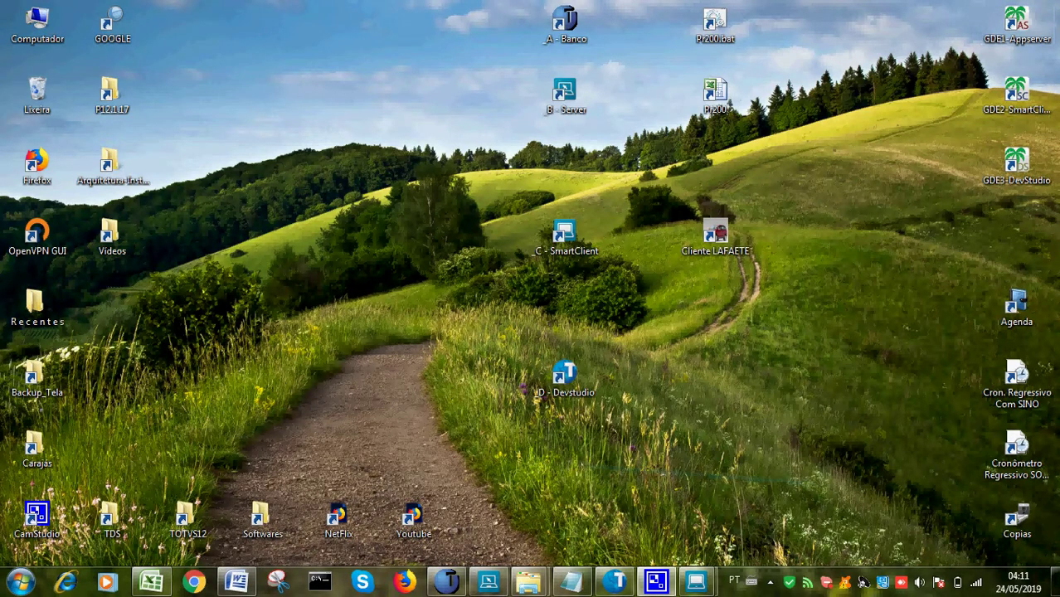
# Open PROJETO_REL_COMISSOES_VENDEDORES_E_MOTORISTAS.xlsx from the LAFAETE folder and review test-data steps through 13
pyautogui.doubleClick(715, 235)
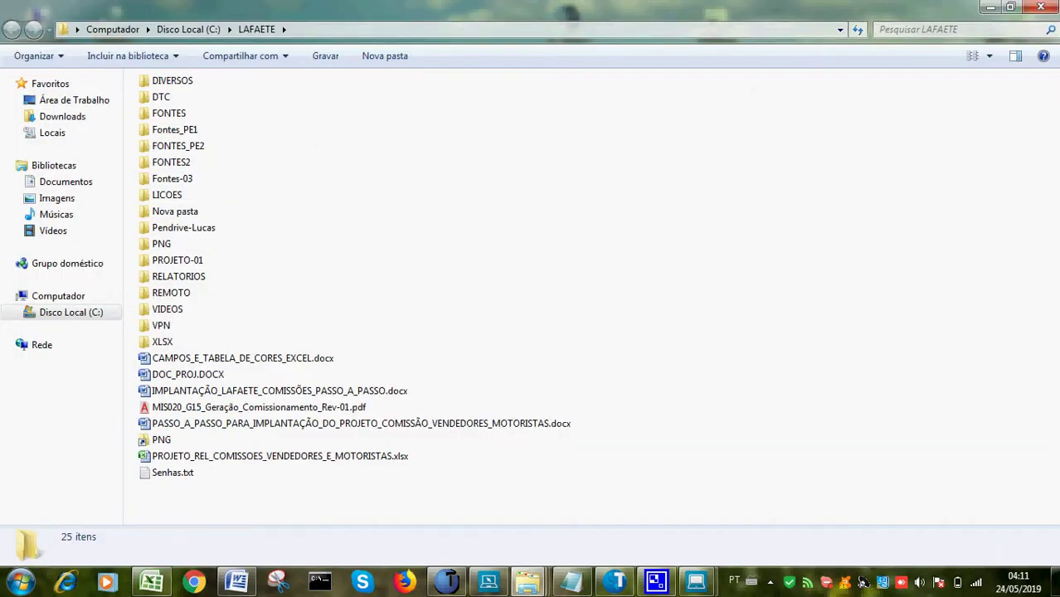
pyautogui.doubleClick(274, 456)
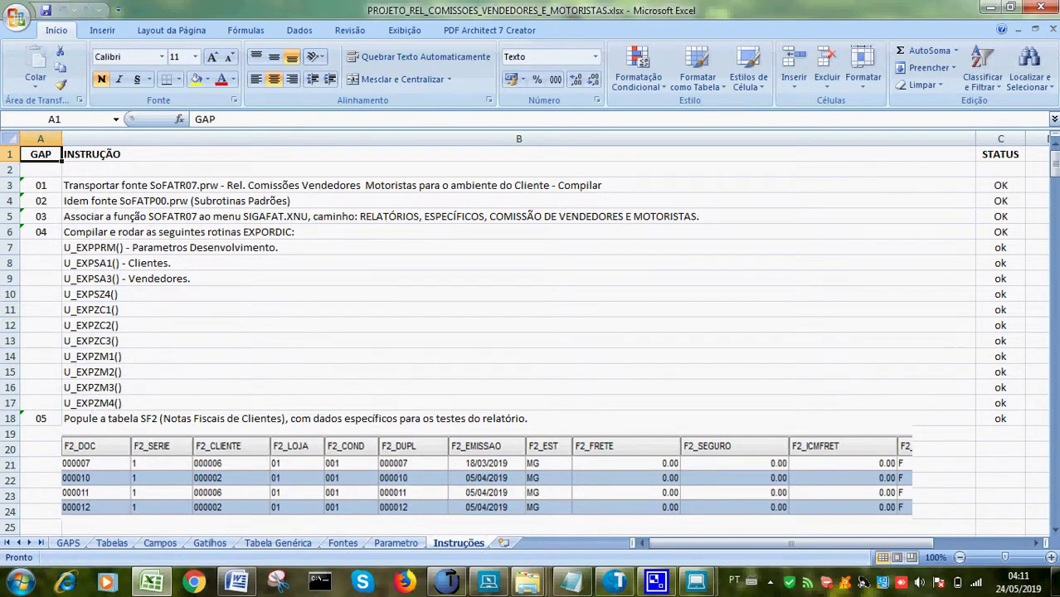
pyautogui.press('Down')
pyautogui.press('Down')
pyautogui.press('Down')
pyautogui.press('Down')
pyautogui.press('Down')
pyautogui.press('Down')
pyautogui.press('Down')
pyautogui.press('Down')
pyautogui.press('Down')
pyautogui.press('Down')
pyautogui.press('Down')
pyautogui.press('Down')
pyautogui.press('Down')
pyautogui.press('Down')
pyautogui.press('Down')
pyautogui.press('Down')
pyautogui.press('Down')
pyautogui.press('Down')
pyautogui.press('Down')
pyautogui.press('Down')
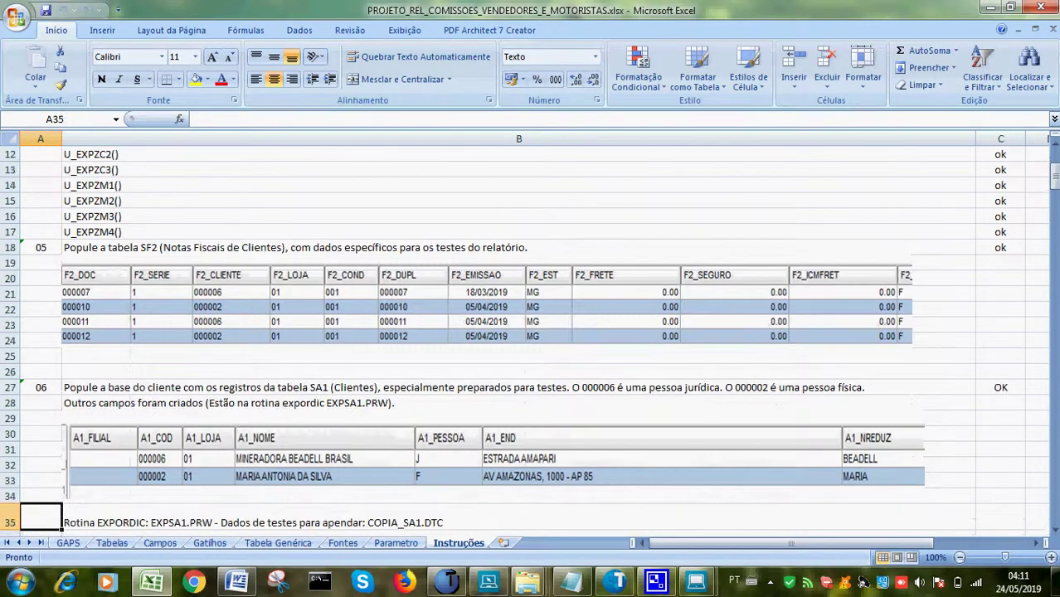
pyautogui.press('Down')
pyautogui.press('Down')
pyautogui.press('Down')
pyautogui.press('Down')
pyautogui.press('Down')
pyautogui.press('Down')
pyautogui.press('Down')
pyautogui.press('Down')
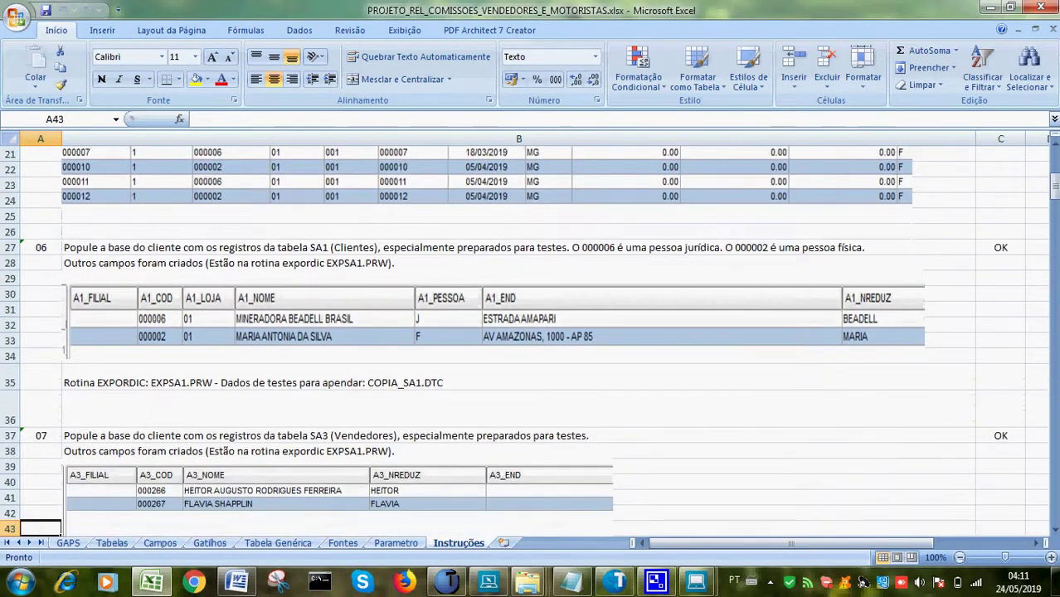
pyautogui.press('Down')
pyautogui.press('Down')
pyautogui.press('Down')
pyautogui.press('Down')
pyautogui.press('Down')
pyautogui.press('Down')
pyautogui.press('Down')
pyautogui.press('Down')
pyautogui.press('Down')
pyautogui.press('Down')
pyautogui.press('Down')
pyautogui.press('Down')
pyautogui.press('Down')
pyautogui.press('Down')
pyautogui.press('Down')
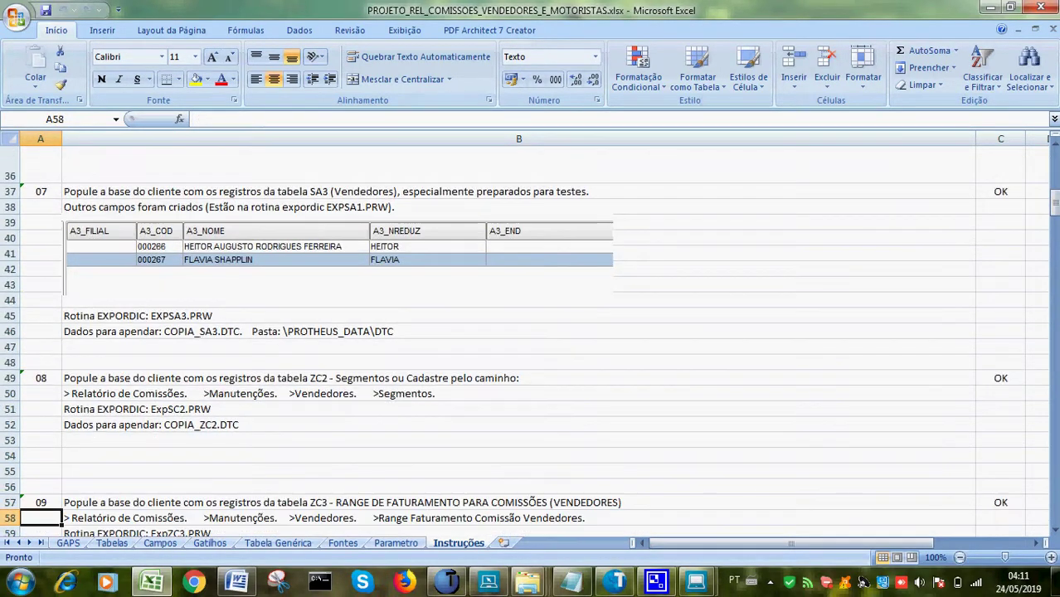
pyautogui.press('Down')
pyautogui.press('Down')
pyautogui.press('Down')
pyautogui.press('Down')
pyautogui.press('Down')
pyautogui.press('Down')
pyautogui.press('Down')
pyautogui.press('Down')
pyautogui.press('Down')
pyautogui.press('Down')
pyautogui.press('Down')
pyautogui.press('Down')
pyautogui.press('Down')
pyautogui.press('Down')
pyautogui.press('Down')
pyautogui.press('Down')
pyautogui.press('Down')
pyautogui.press('Down')
pyautogui.press('Down')
pyautogui.press('Down')
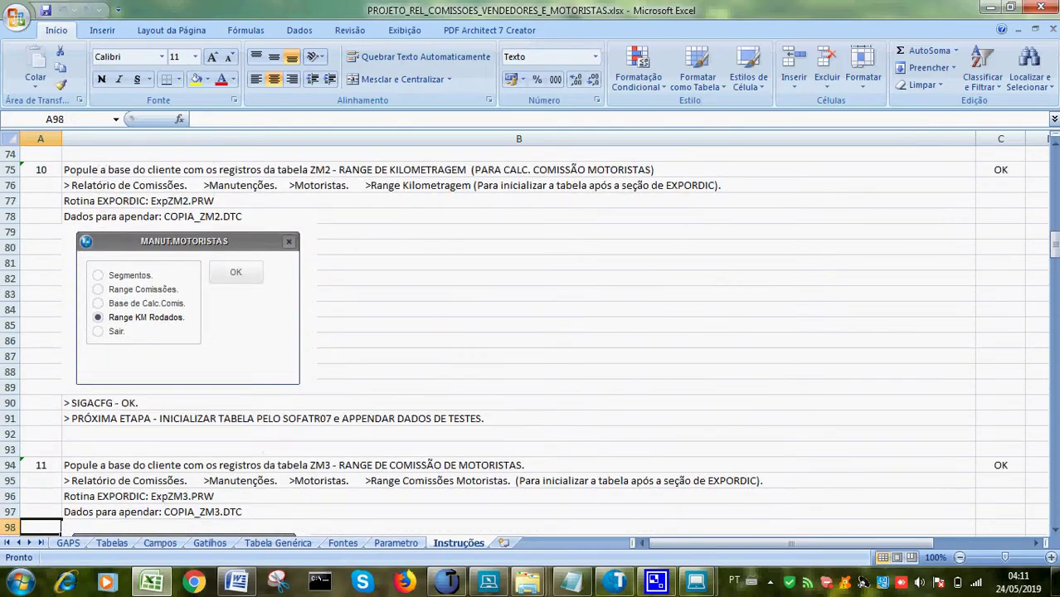
pyautogui.press('Down')
pyautogui.press('Down')
pyautogui.press('Down')
pyautogui.press('Down')
pyautogui.press('Down')
pyautogui.press('Down')
pyautogui.press('Down')
pyautogui.press('Down')
pyautogui.press('Down')
pyautogui.press('Down')
pyautogui.press('Down')
pyautogui.press('Down')
pyautogui.press('Down')
pyautogui.press('Down')
pyautogui.press('Down')
pyautogui.press('Down')
pyautogui.press('Down')
pyautogui.press('Down')
pyautogui.press('Down')
pyautogui.press('Down')
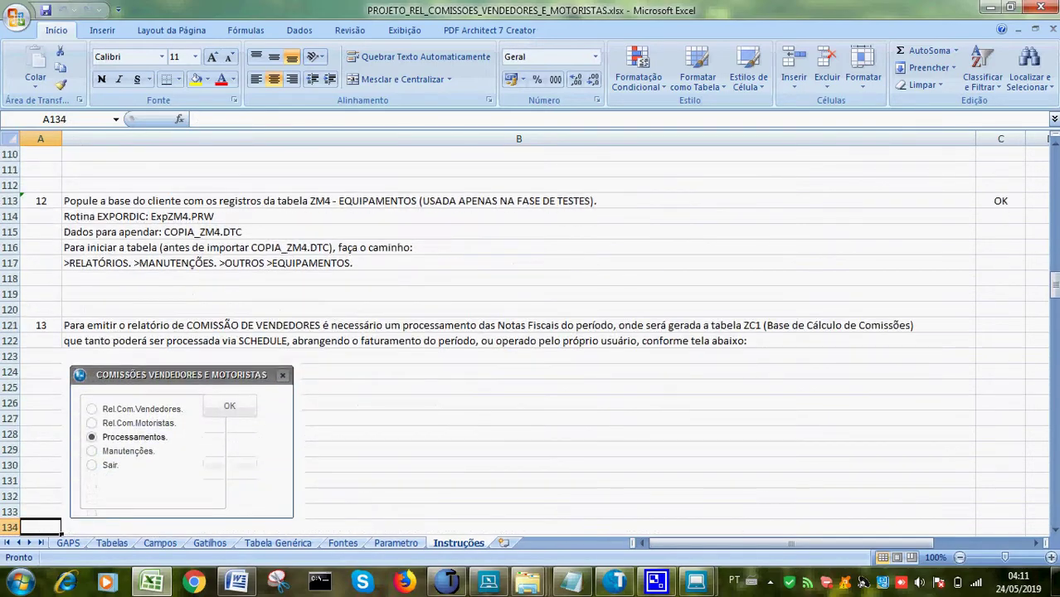
# Review the processing screenshots and sample salesperson and driver commission report layouts
pyautogui.press('Down')
pyautogui.press('Down')
pyautogui.press('Down')
pyautogui.press('Down')
pyautogui.press('Down')
pyautogui.press('Down')
pyautogui.press('Down')
pyautogui.press('Down')
pyautogui.press('Down')
pyautogui.press('Down')
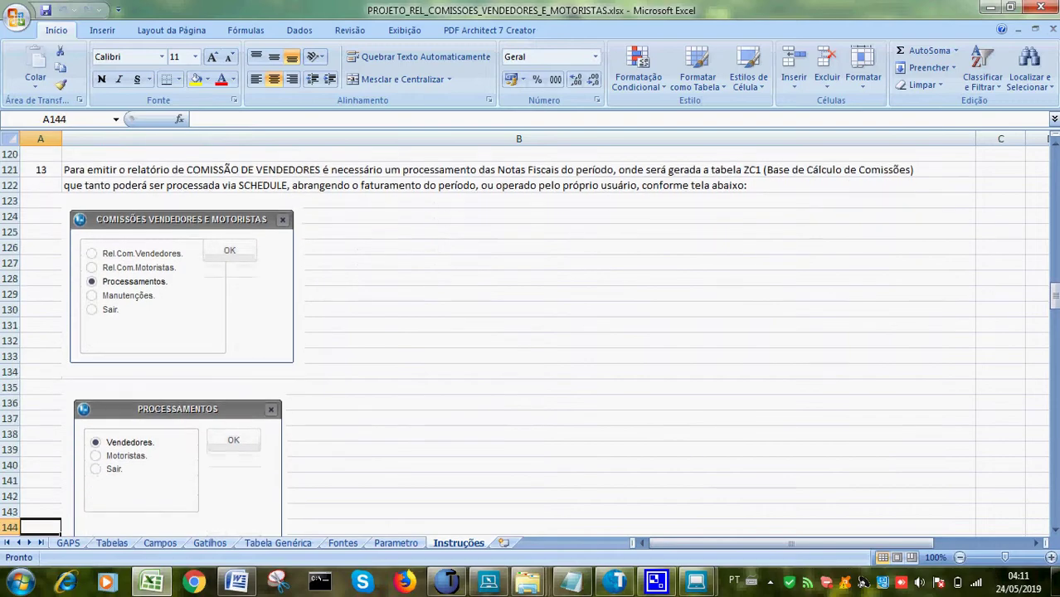
pyautogui.press('Down')
pyautogui.press('Down')
pyautogui.press('Down')
pyautogui.press('Down')
pyautogui.press('Down')
pyautogui.press('Down')
pyautogui.press('Down')
pyautogui.press('Down')
pyautogui.press('Down')
pyautogui.press('Down')
pyautogui.press('Down')
pyautogui.press('Down')
pyautogui.press('Down')
pyautogui.press('Down')
pyautogui.press('Down')
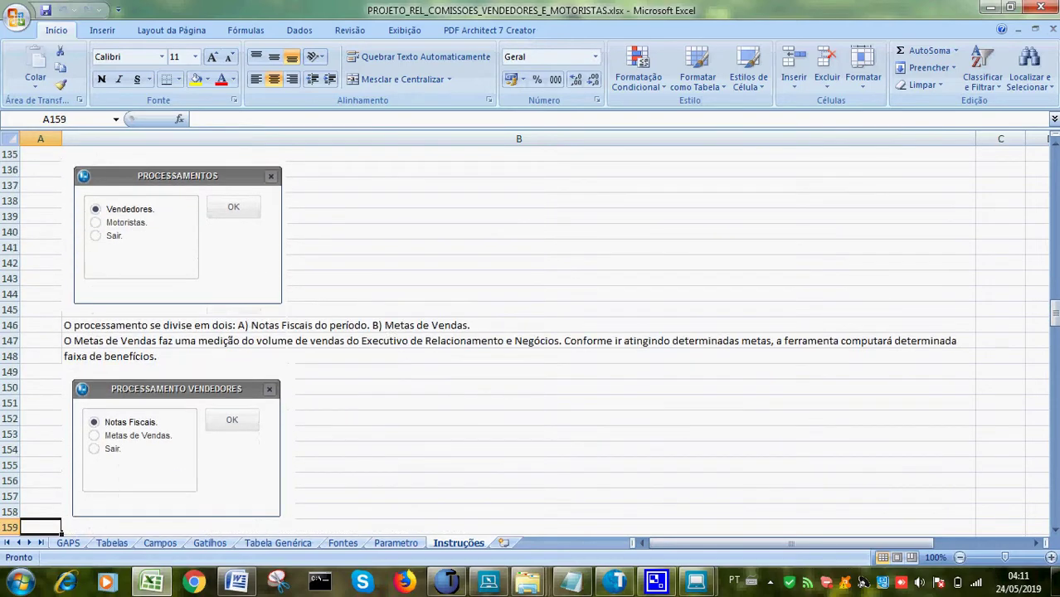
pyautogui.press('Down')
pyautogui.press('Down')
pyautogui.press('Down')
pyautogui.press('Down')
pyautogui.press('Down')
pyautogui.press('Down')
pyautogui.press('Down')
pyautogui.press('Down')
pyautogui.press('Down')
pyautogui.press('Down')
pyautogui.press('Down')
pyautogui.press('Down')
pyautogui.press('Down')
pyautogui.press('Down')
pyautogui.press('Down')
pyautogui.press('Down')
pyautogui.press('Down')
pyautogui.press('Down')
pyautogui.press('Down')
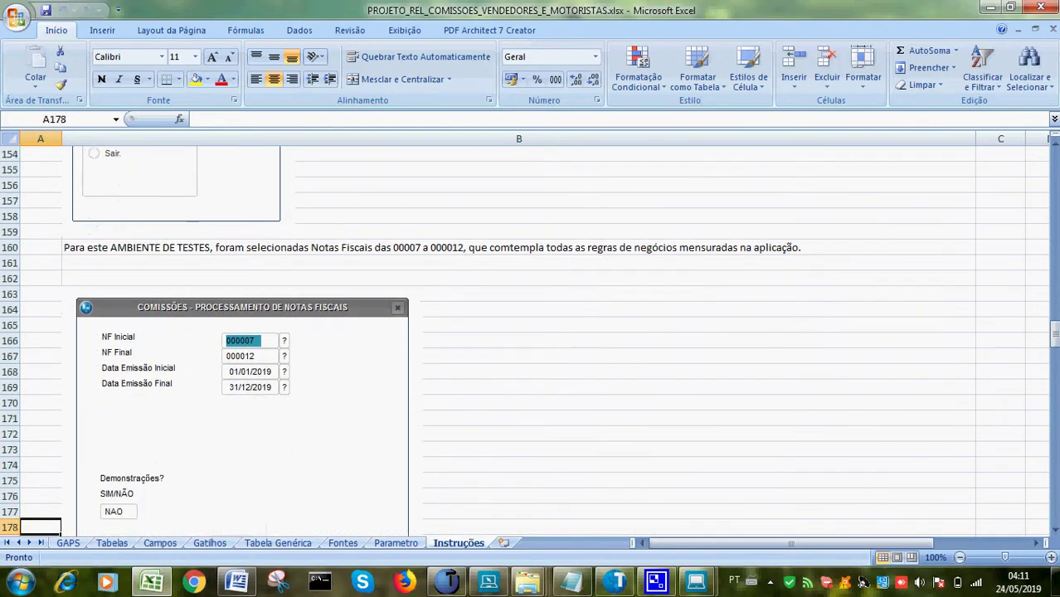
pyautogui.press('Down')
pyautogui.press('Down')
pyautogui.press('Down')
pyautogui.press('Down')
pyautogui.press('Down')
pyautogui.press('Down')
pyautogui.press('Down')
pyautogui.press('Down')
pyautogui.press('Down')
pyautogui.press('Down')
pyautogui.press('Down')
pyautogui.press('Down')
pyautogui.press('Down')
pyautogui.press('Down')
pyautogui.press('Down')
pyautogui.press('Down')
pyautogui.press('Down')
pyautogui.press('Down')
pyautogui.press('Down')
pyautogui.press('Down')
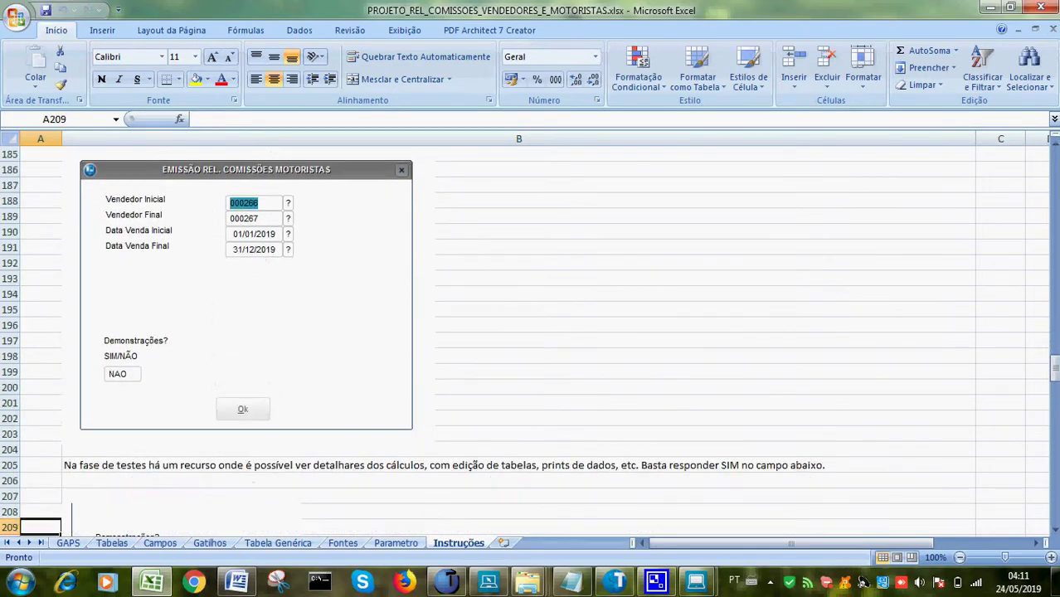
pyautogui.press('Down')
pyautogui.press('Down')
pyautogui.press('Down')
pyautogui.press('Down')
pyautogui.press('Down')
pyautogui.press('Down')
pyautogui.press('Down')
pyautogui.press('Down')
pyautogui.press('Down')
pyautogui.press('Down')
pyautogui.press('Down')
pyautogui.press('Down')
pyautogui.press('Down')
pyautogui.press('Down')
pyautogui.press('Down')
pyautogui.press('Down')
pyautogui.press('Down')
pyautogui.press('Down')
pyautogui.press('Down')
pyautogui.press('Down')
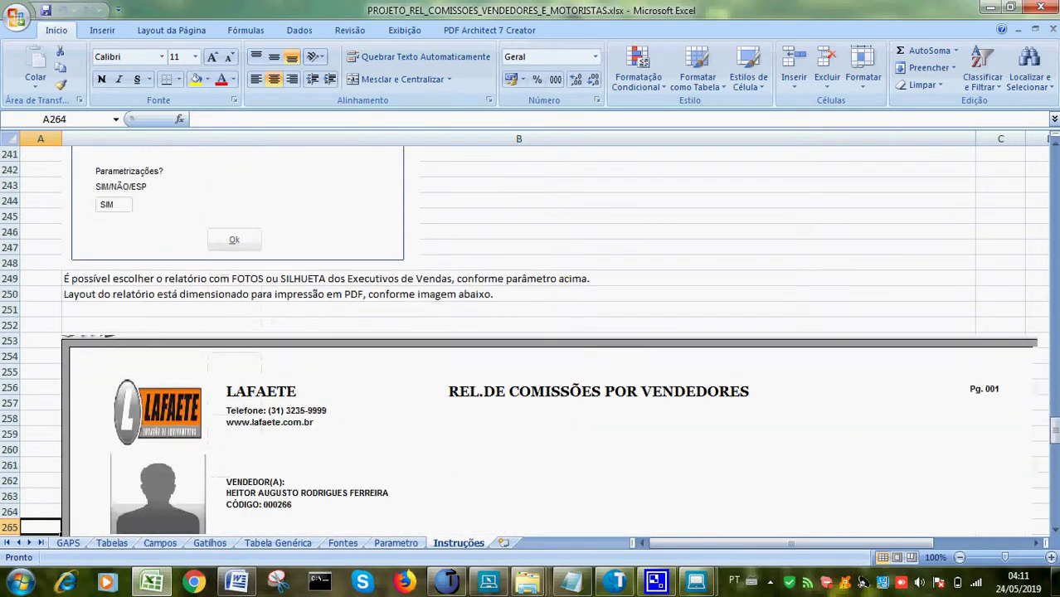
pyautogui.press('Down')
pyautogui.press('Down')
pyautogui.press('Down')
pyautogui.press('Down')
pyautogui.press('Down')
pyautogui.press('Down')
pyautogui.press('Down')
pyautogui.press('Down')
pyautogui.press('Down')
pyautogui.press('Down')
pyautogui.press('Down')
pyautogui.press('Down')
pyautogui.press('Down')
pyautogui.press('Down')
pyautogui.press('Down')
pyautogui.press('Down')
pyautogui.press('Down')
pyautogui.press('Down')
pyautogui.press('Down')
pyautogui.press('Down')
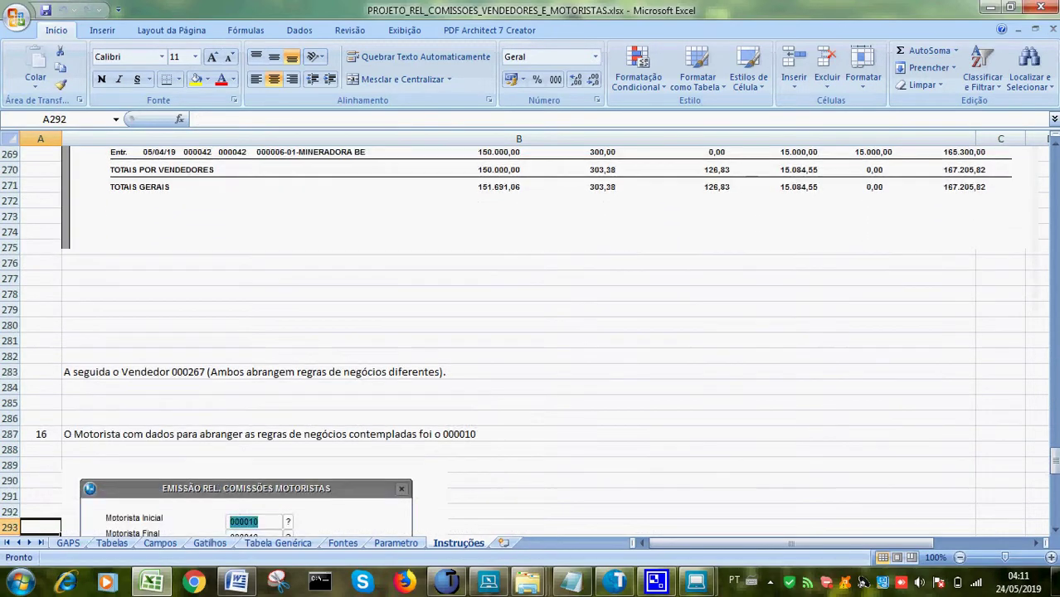
pyautogui.press('Down')
pyautogui.press('Down')
pyautogui.press('Down')
pyautogui.press('Down')
pyautogui.press('Down')
pyautogui.press('Down')
pyautogui.press('Down')
pyautogui.press('Down')
pyautogui.press('Down')
pyautogui.press('Down')
pyautogui.press('Down')
pyautogui.press('Down')
pyautogui.press('Down')
pyautogui.press('Down')
pyautogui.press('Down')
pyautogui.press('Down')
pyautogui.press('Down')
pyautogui.press('Down')
pyautogui.press('Down')
pyautogui.press('Down')
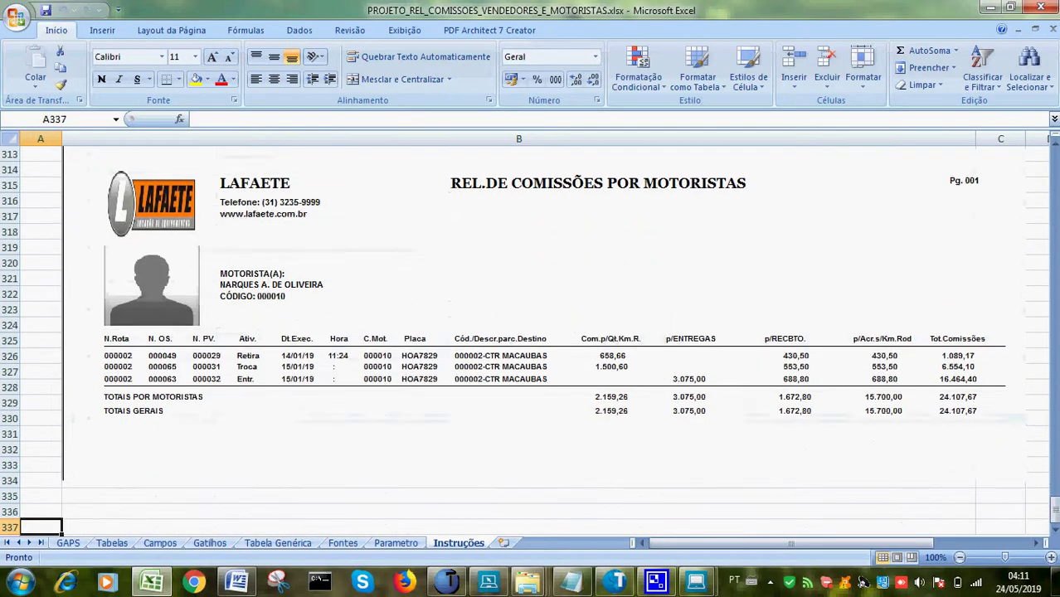
pyautogui.press('Down')
pyautogui.press('Down')
pyautogui.press('Down')
pyautogui.press('Down')
pyautogui.press('Down')
pyautogui.press('Down')
pyautogui.press('Down')
pyautogui.press('Down')
pyautogui.press('Down')
pyautogui.press('Down')
pyautogui.press('Down')
pyautogui.press('Down')
pyautogui.press('Down')
pyautogui.press('Down')
pyautogui.press('Down')
pyautogui.press('Down')
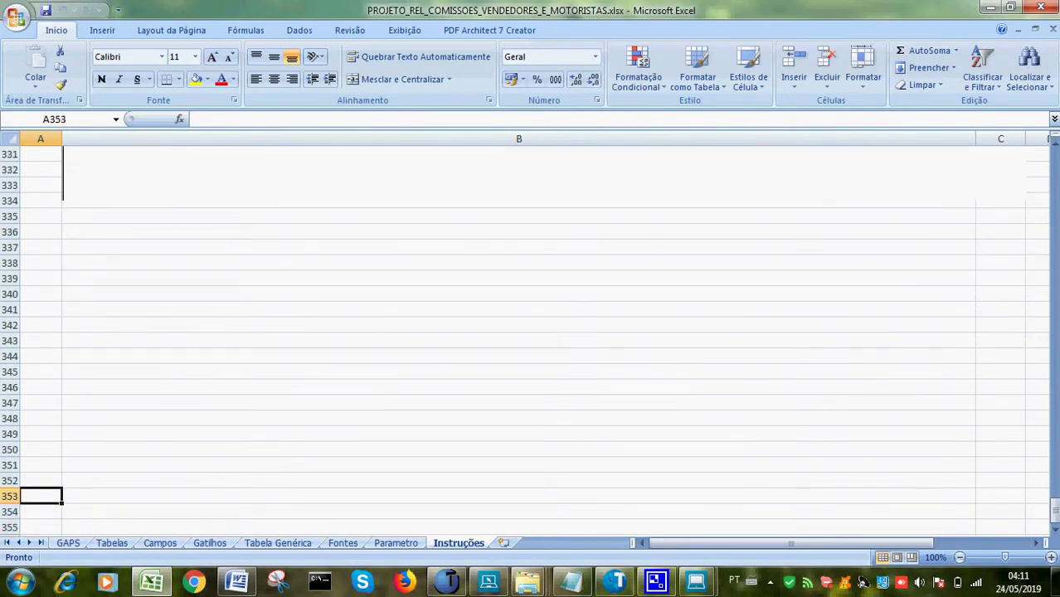
pyautogui.press('Up')
pyautogui.press('Up')
pyautogui.press('Up')
pyautogui.press('Up')
pyautogui.press('Up')
pyautogui.press('Up')
pyautogui.press('Up')
pyautogui.press('Up')
pyautogui.press('Up')
pyautogui.press('Up')
pyautogui.press('Up')
pyautogui.press('Up')
pyautogui.press('Up')
pyautogui.press('Up')
pyautogui.press('Up')
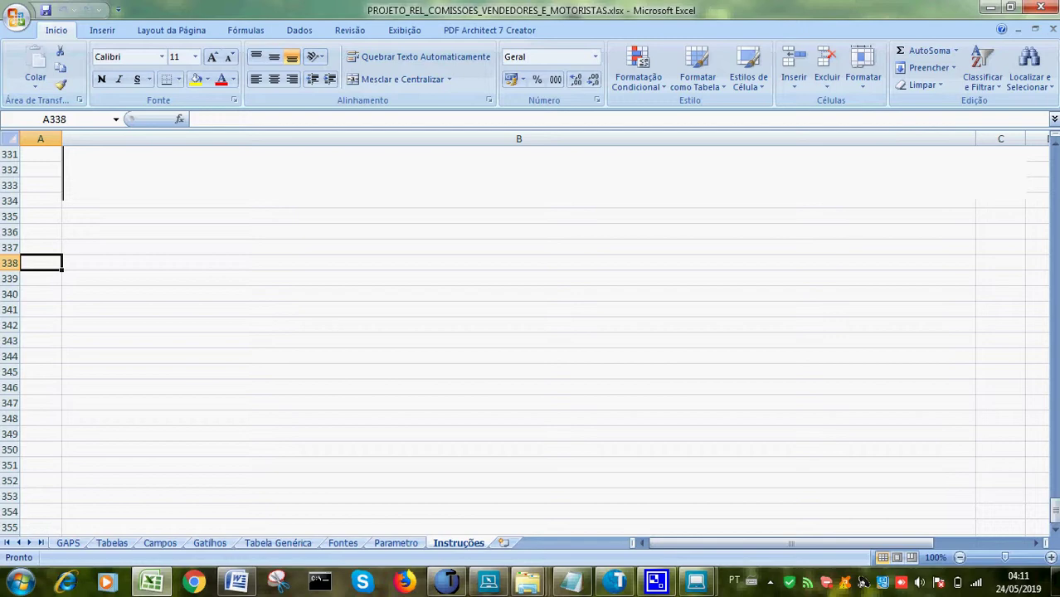
# Pause the CamStudio recording, hide its window and return to the Protheus salesperson form
pyautogui.click(770, 582)
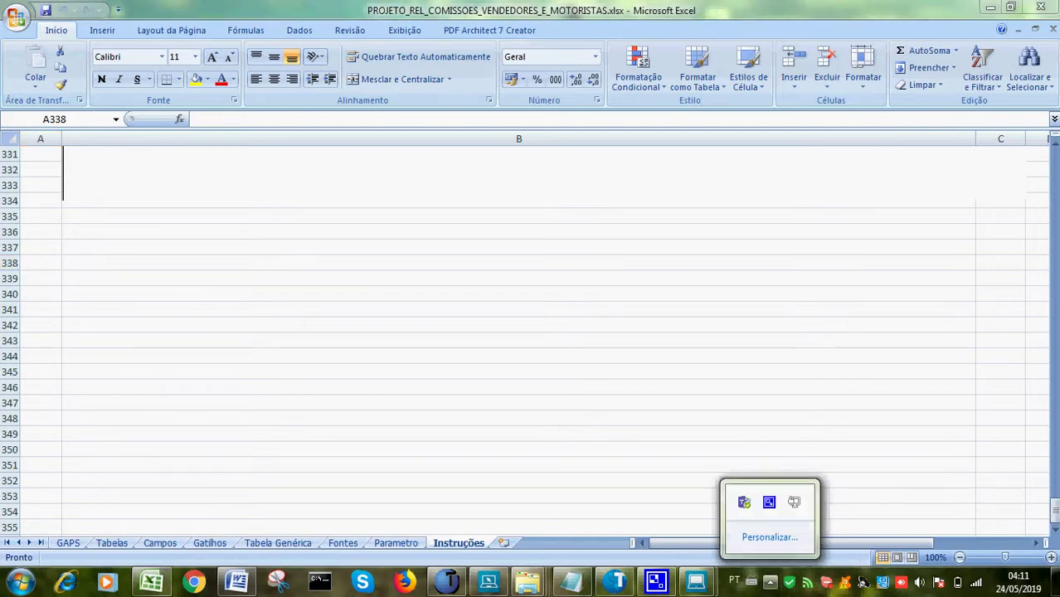
pyautogui.click(769, 502)
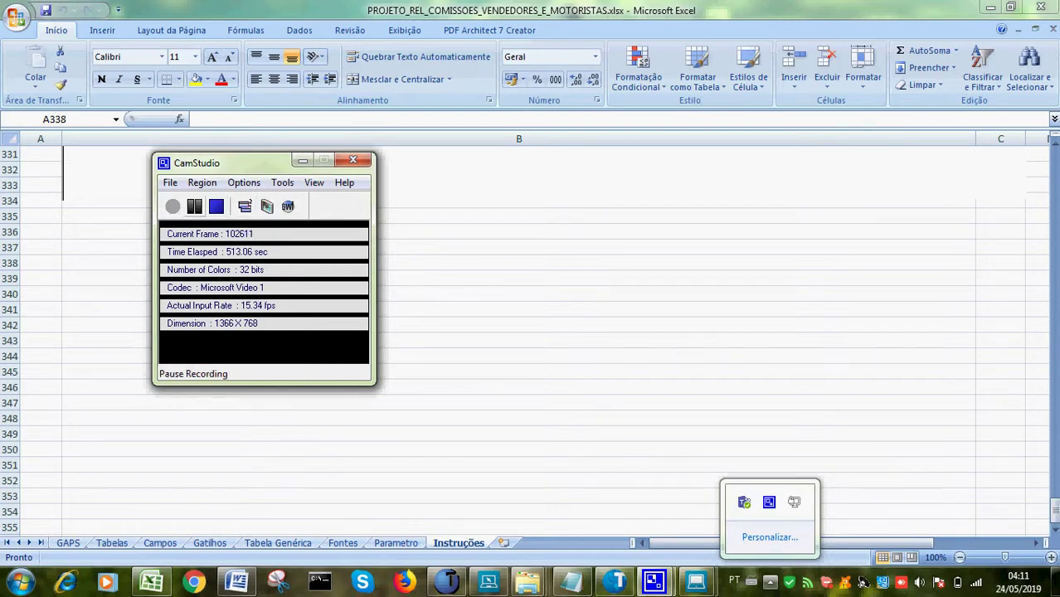
pyautogui.click(194, 206)
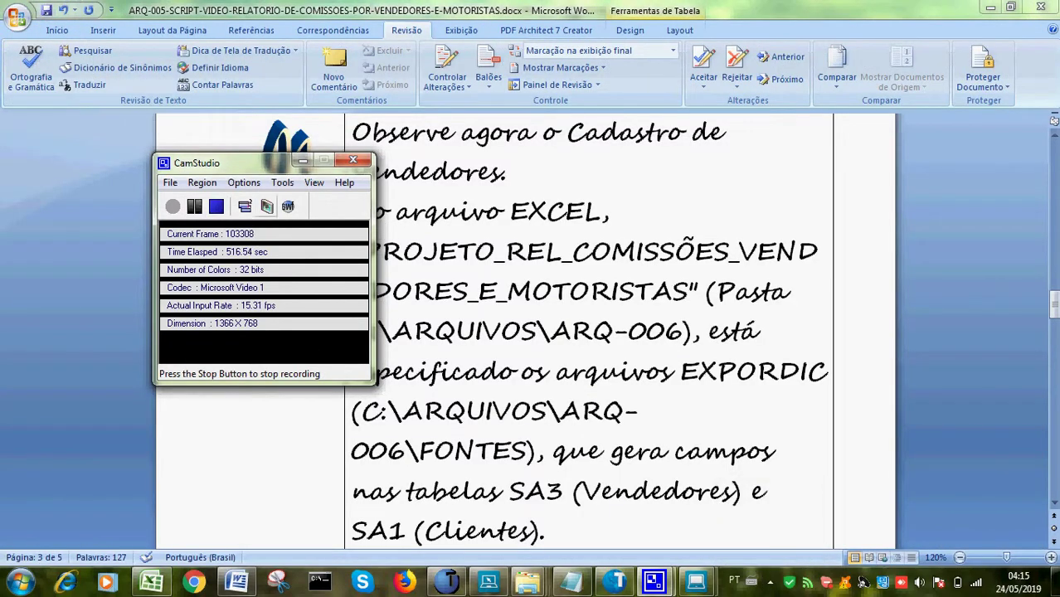
pyautogui.click(303, 160)
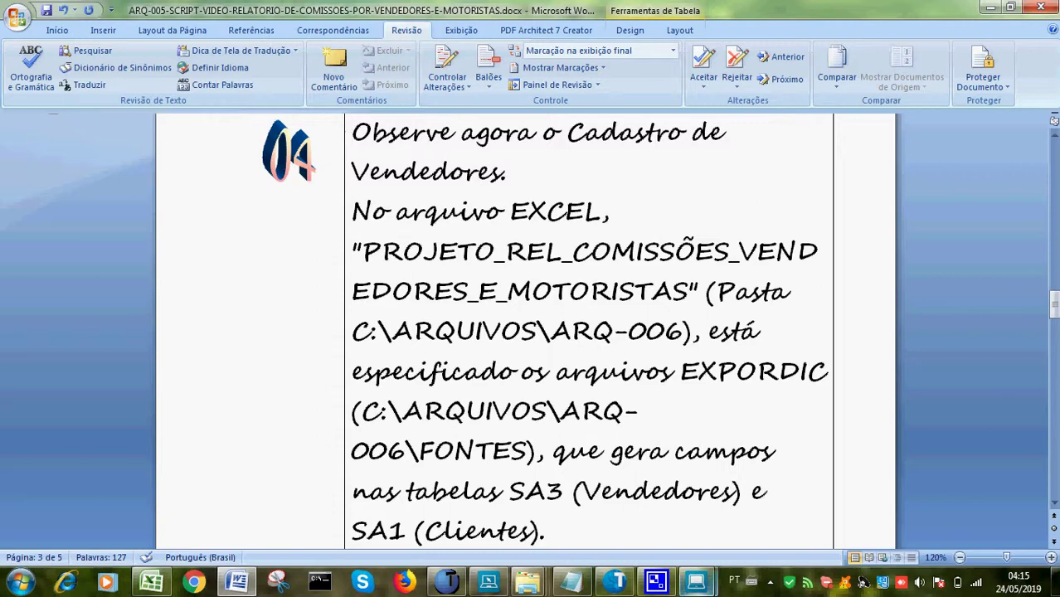
pyautogui.hotkey('alt', 'Tab')
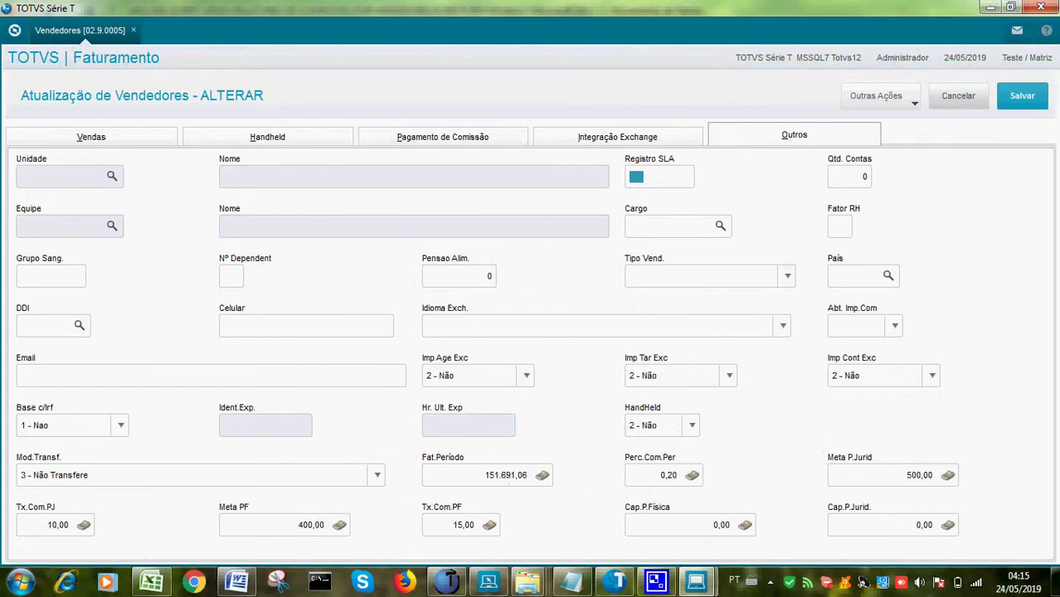
# Cancel the salesperson edit, close the Vendedores register and collapse the registrations menu group
pyautogui.click(959, 96)
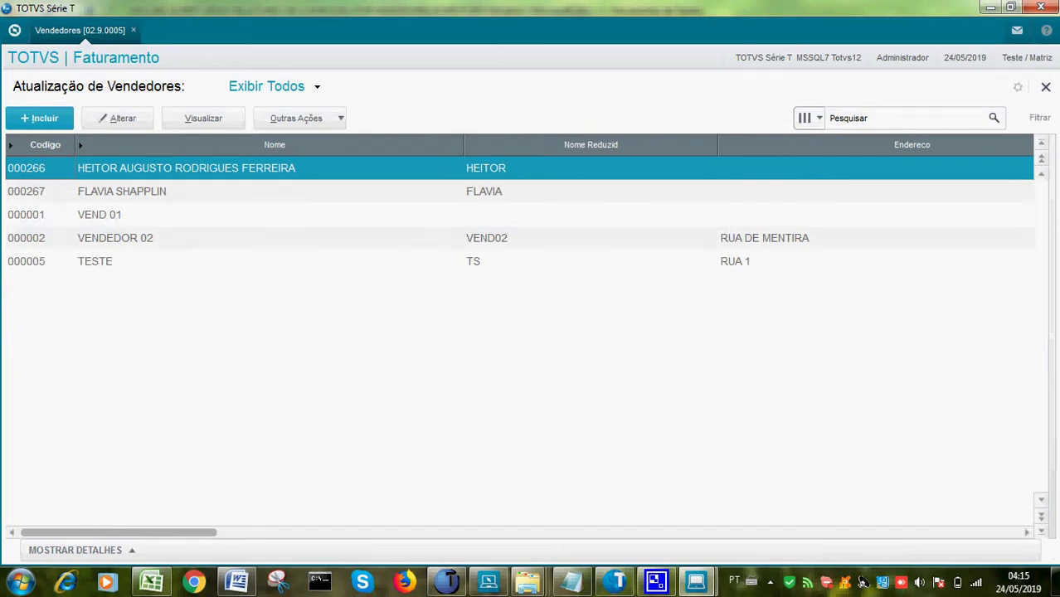
pyautogui.press('Escape')
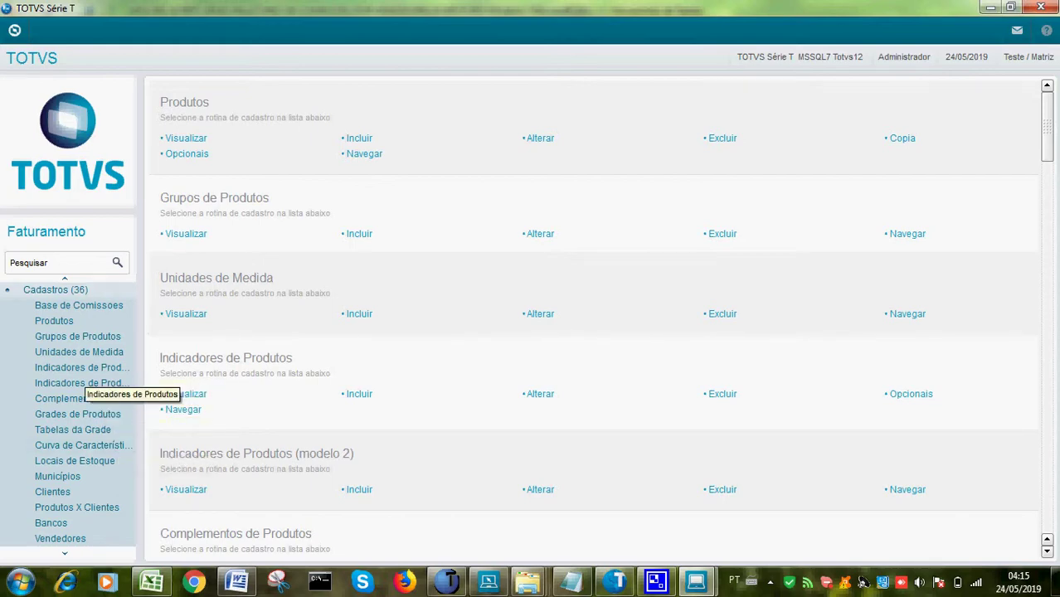
pyautogui.click(56, 289)
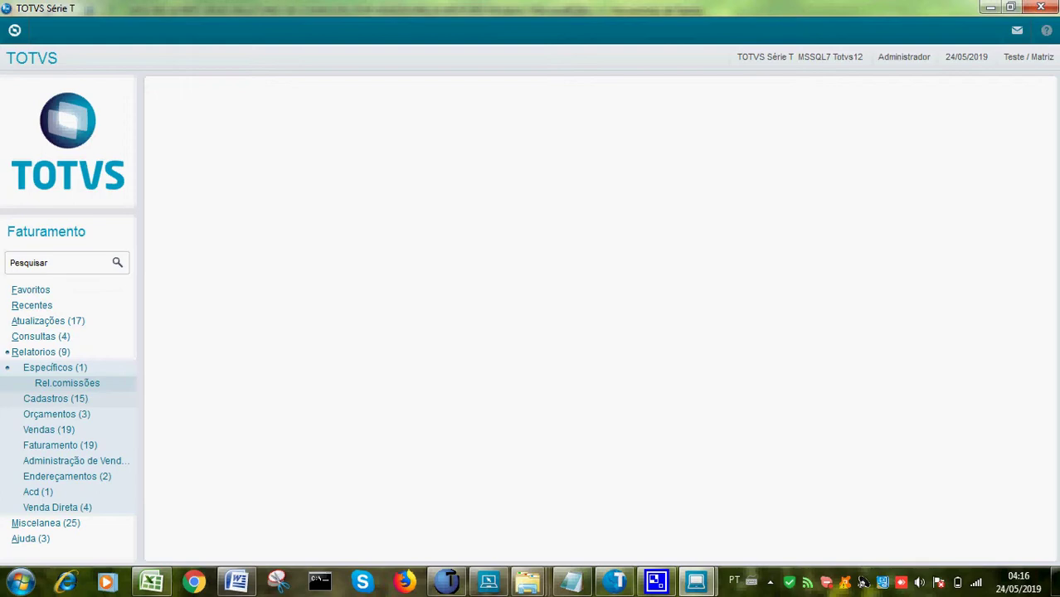
# Open and close the Clientes listing report from Relatorios > Cadastros, then end the session with Finalizar
pyautogui.click(55, 398)
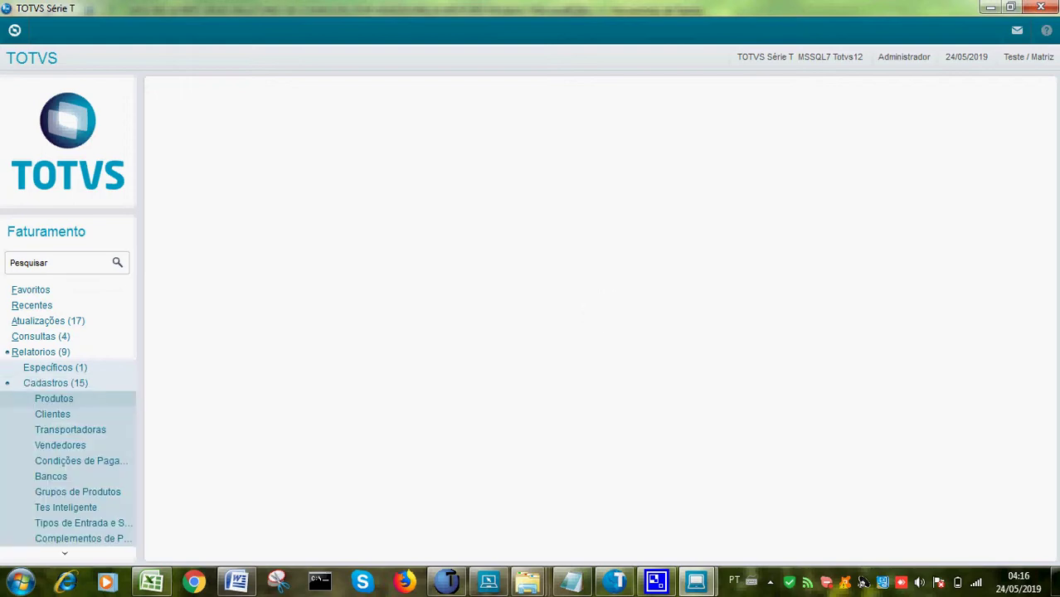
pyautogui.click(52, 414)
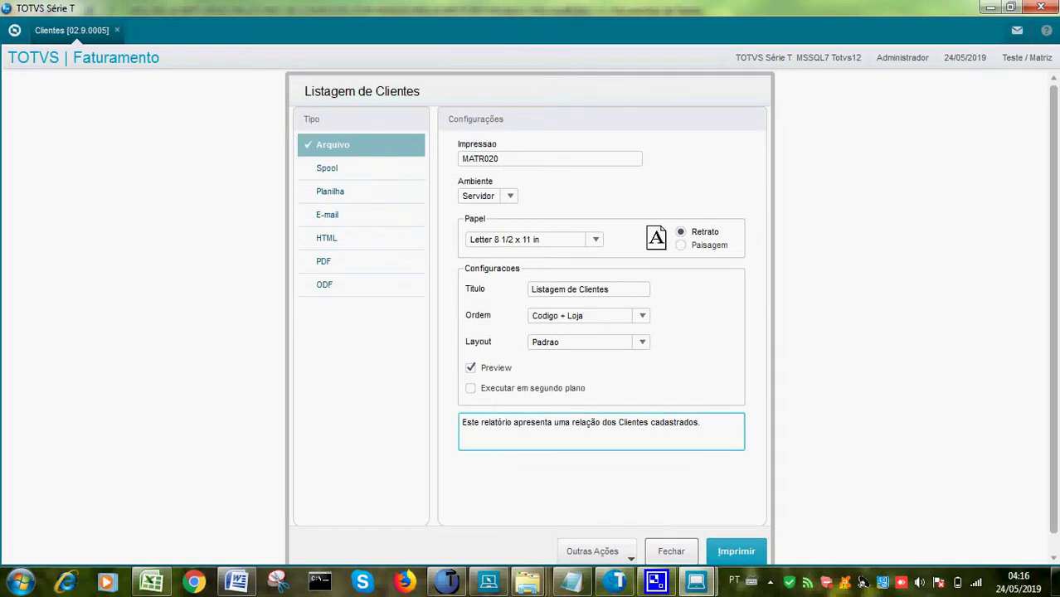
pyautogui.click(671, 551)
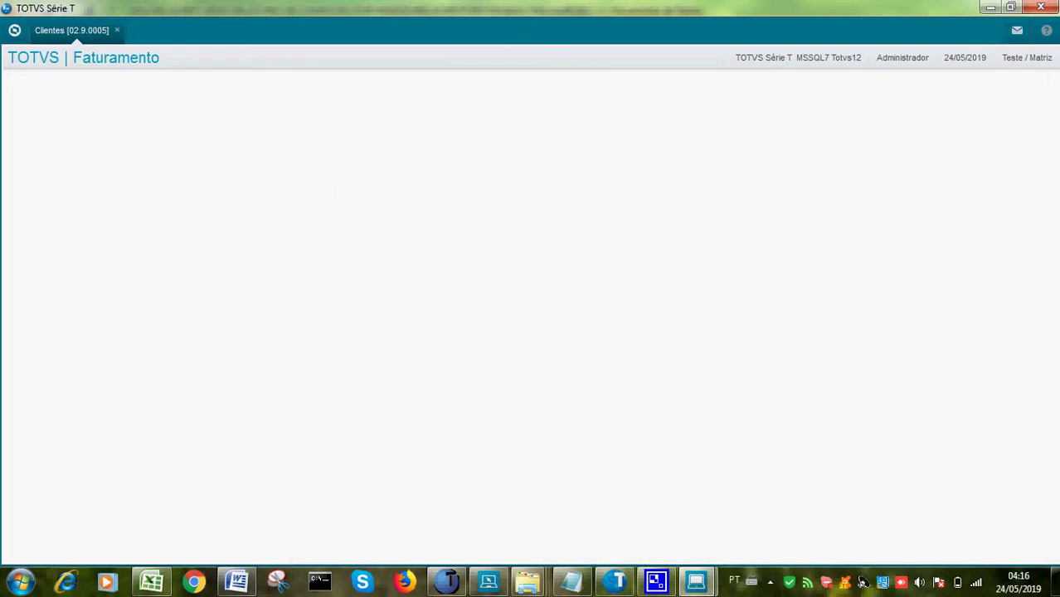
pyautogui.click(1041, 7)
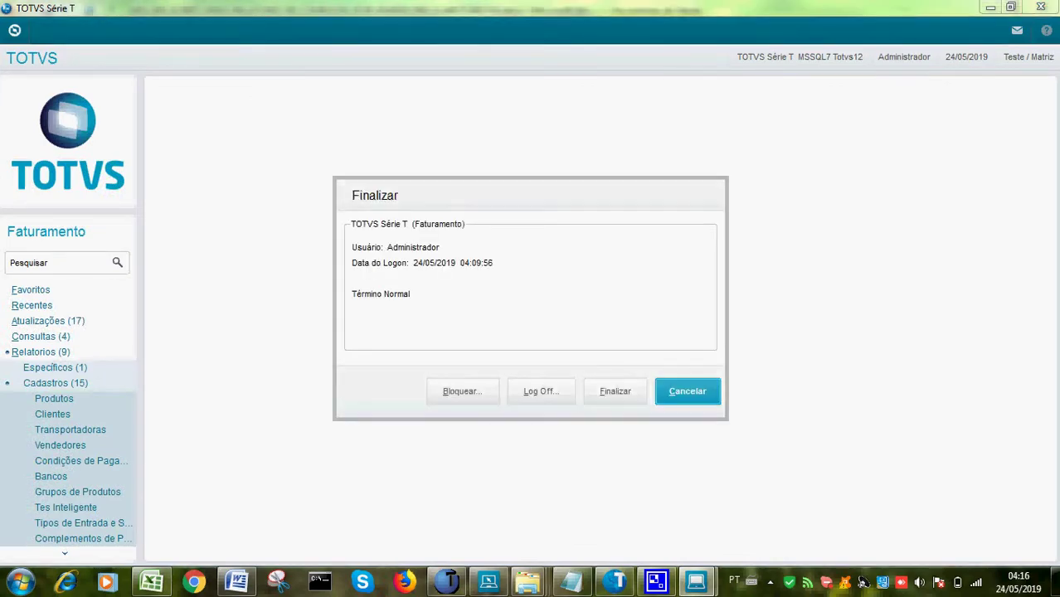
pyautogui.click(616, 391)
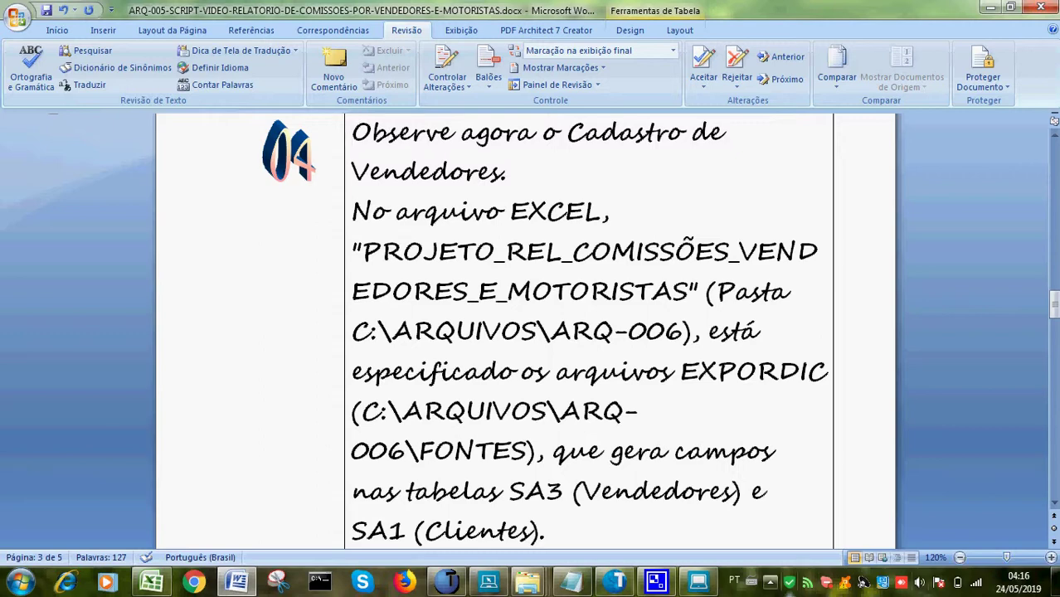
# Resume the CamStudio recording and scroll the Word script down to step 06
pyautogui.click(770, 581)
pyautogui.click(769, 502)
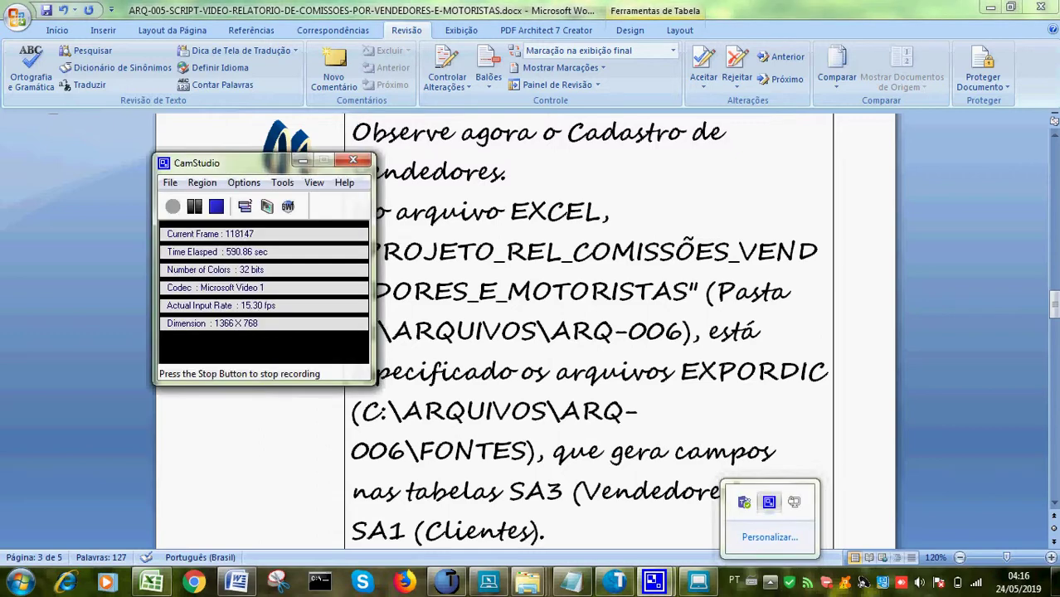
pyautogui.click(194, 205)
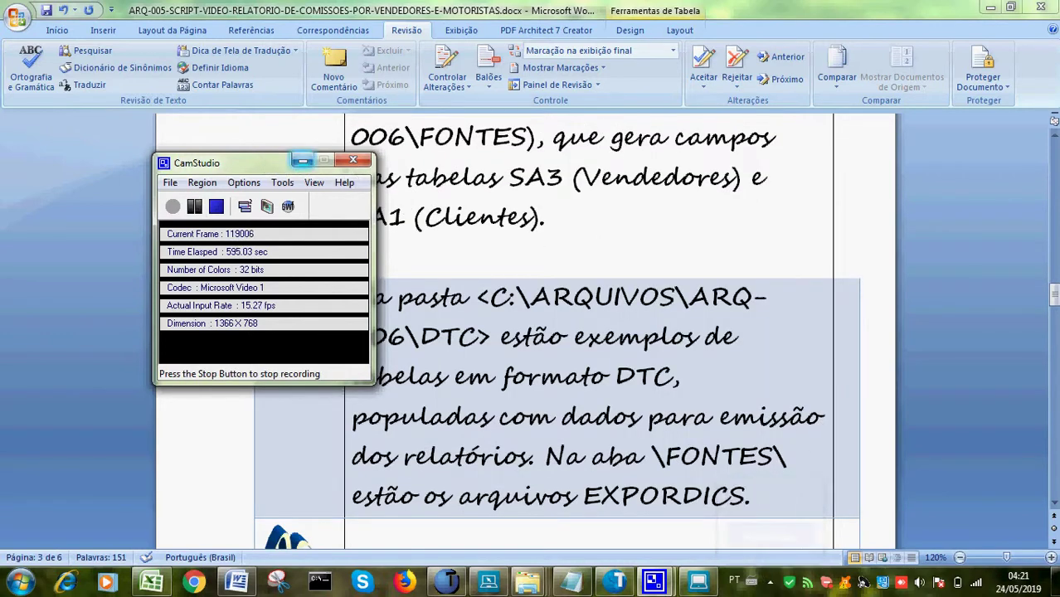
pyautogui.click(302, 160)
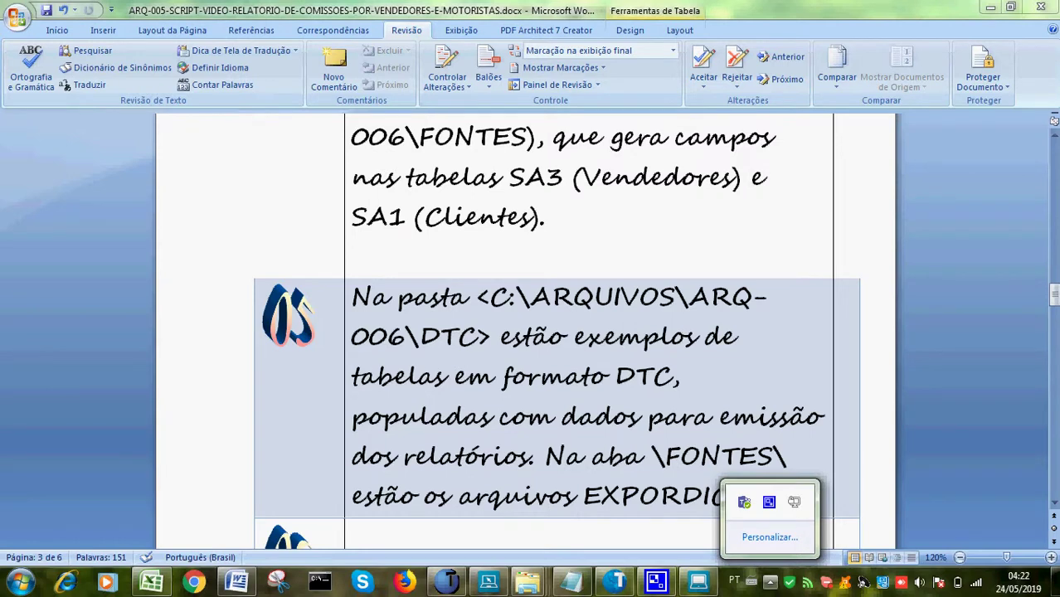
pyautogui.click(769, 501)
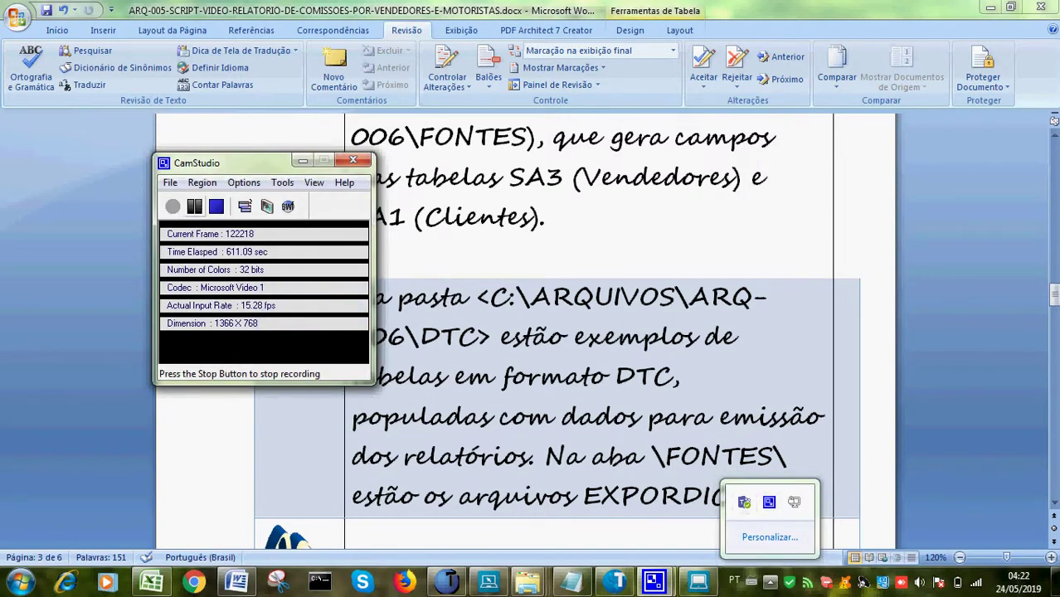
pyautogui.scroll(-3, 556, 332)
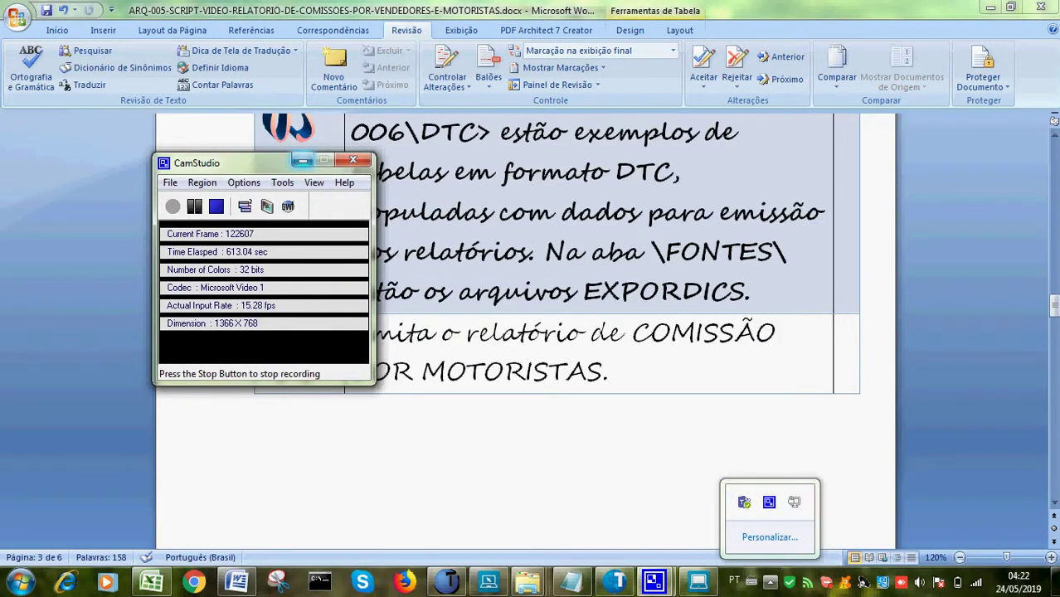
pyautogui.click(769, 502)
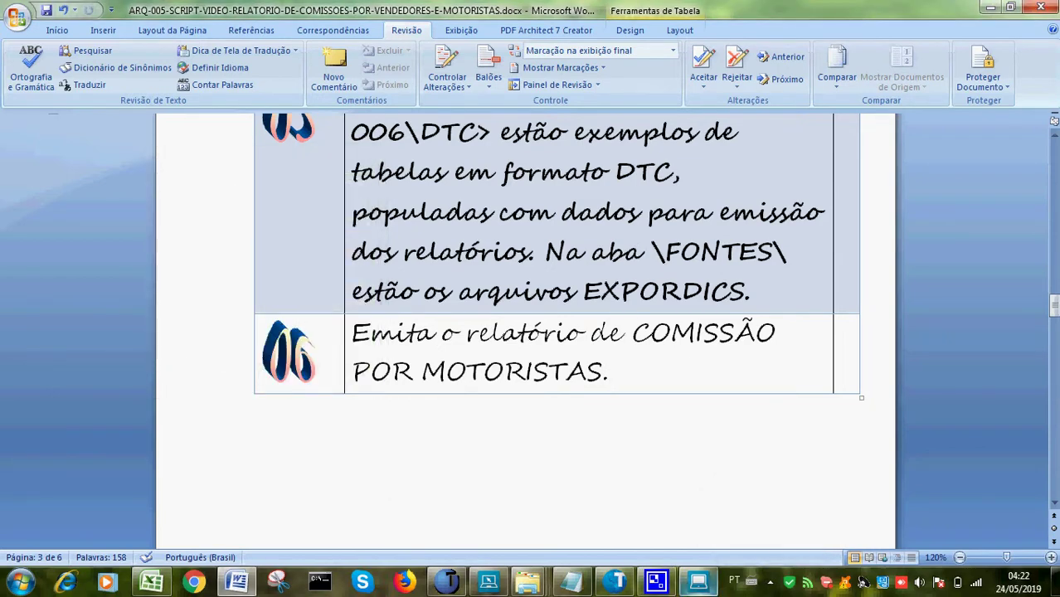
pyautogui.hotkey('alt', 'Tab')
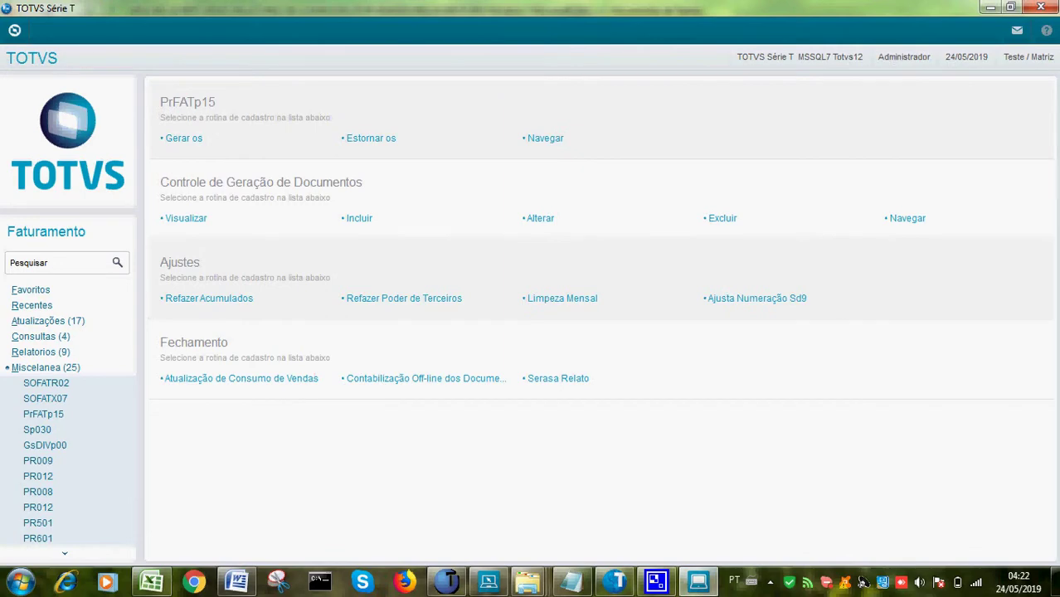
# Run Rel.Com.Motoristas from Rel.comissões, dismiss the NOFUNCW error, and open CamStudio from the tray
pyautogui.click(41, 352)
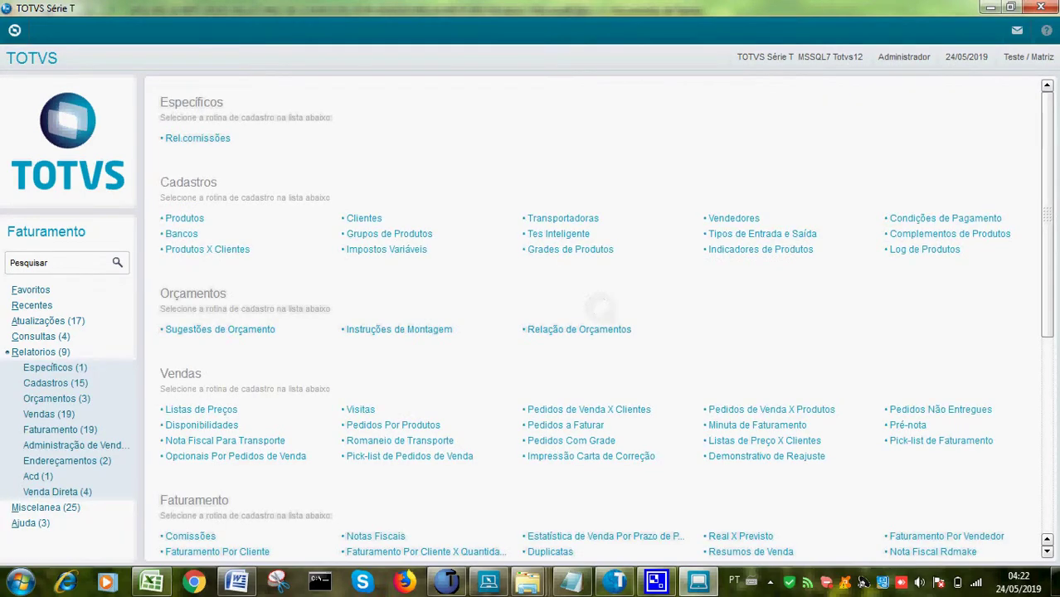
pyautogui.click(197, 137)
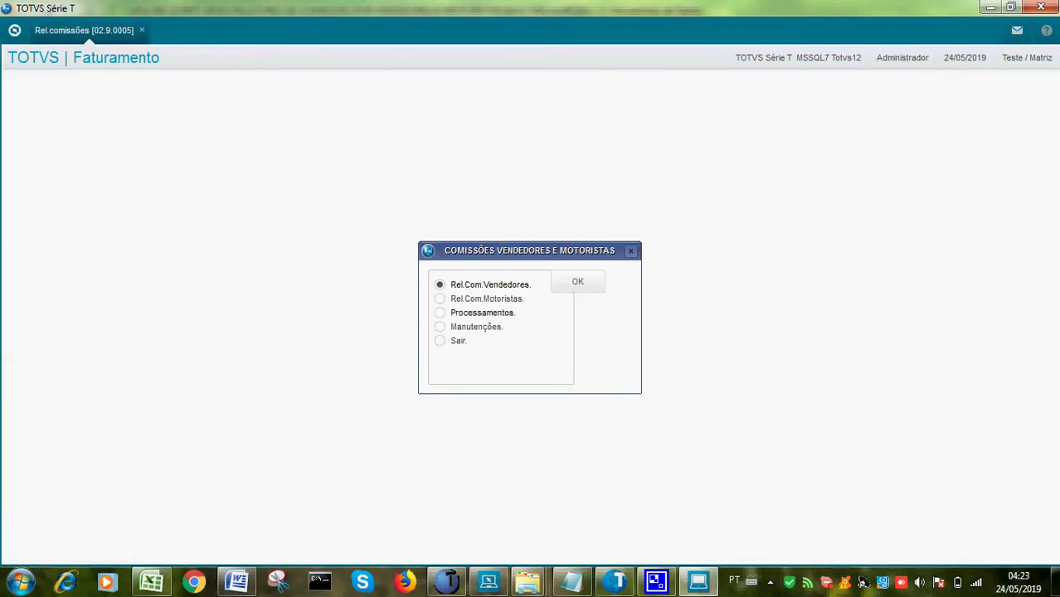
pyautogui.click(440, 298)
pyautogui.click(577, 282)
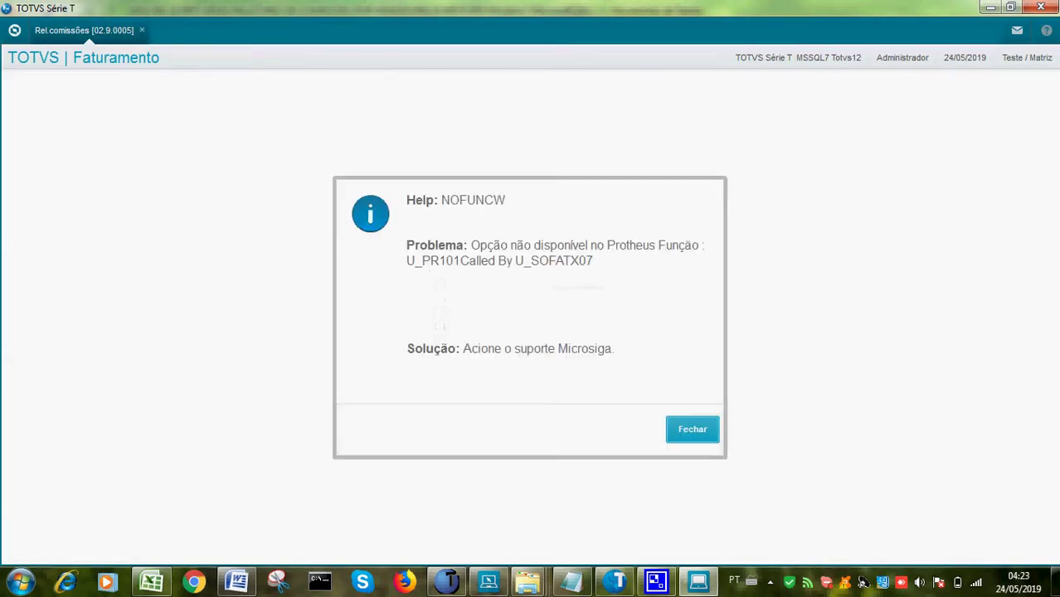
pyautogui.press('Return')
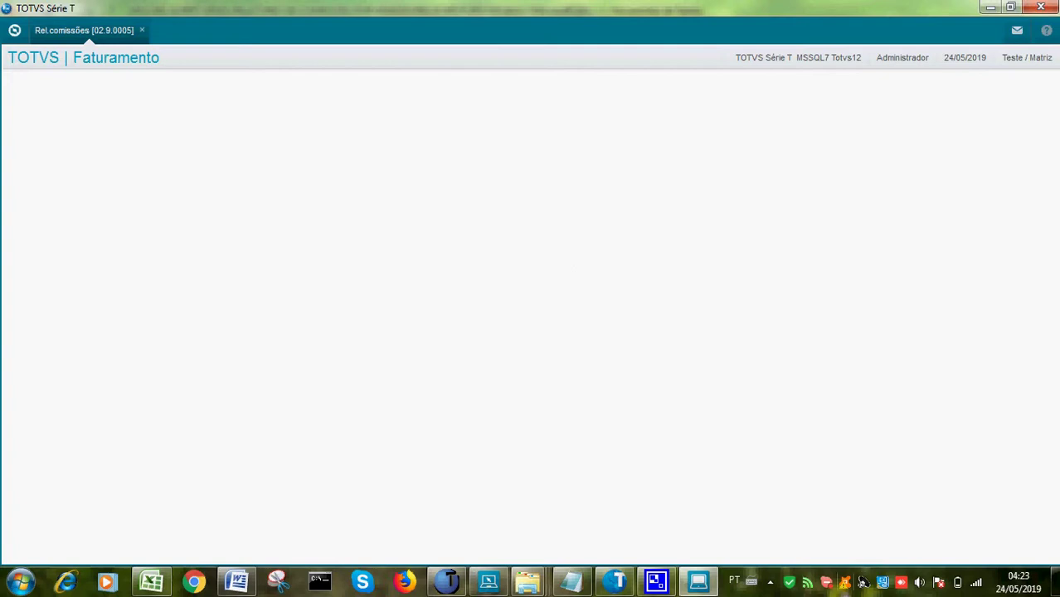
pyautogui.click(770, 582)
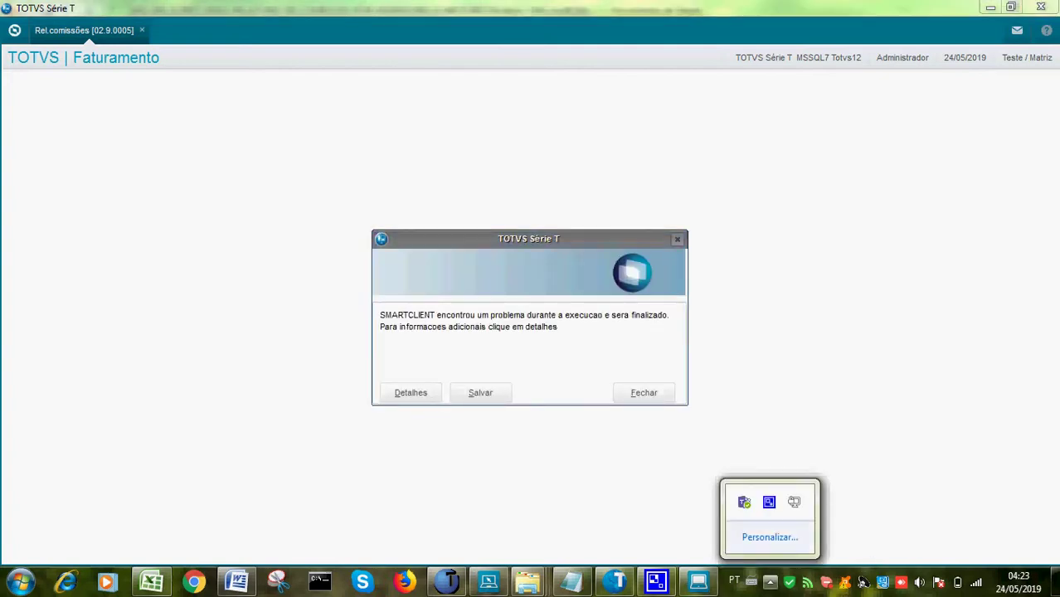
pyautogui.click(769, 501)
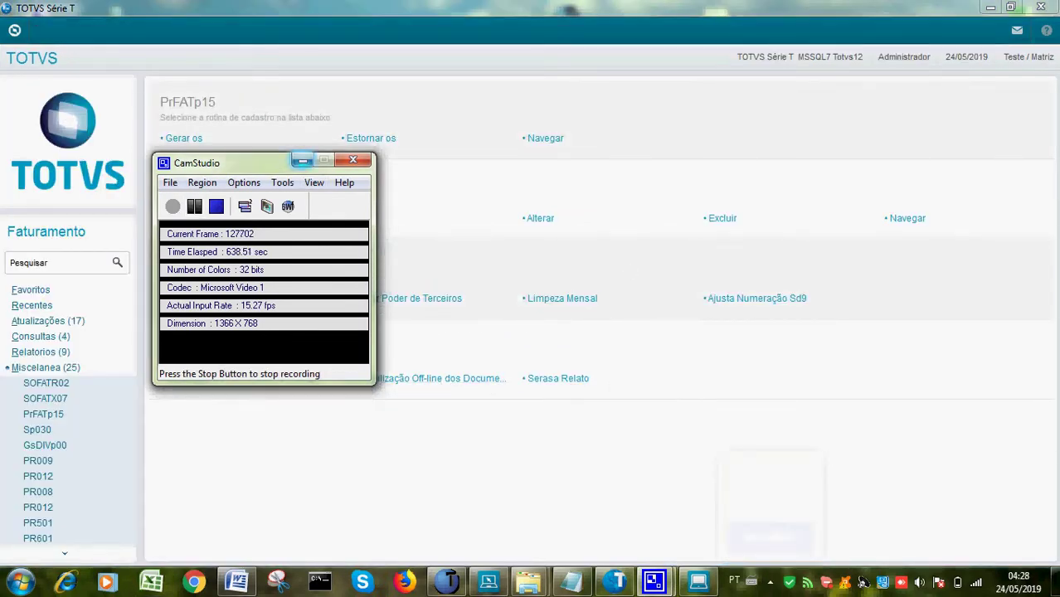
# Hide the recorder and open the Rel.Com.Motoristas report settings from Rel.comissões
pyautogui.click(303, 159)
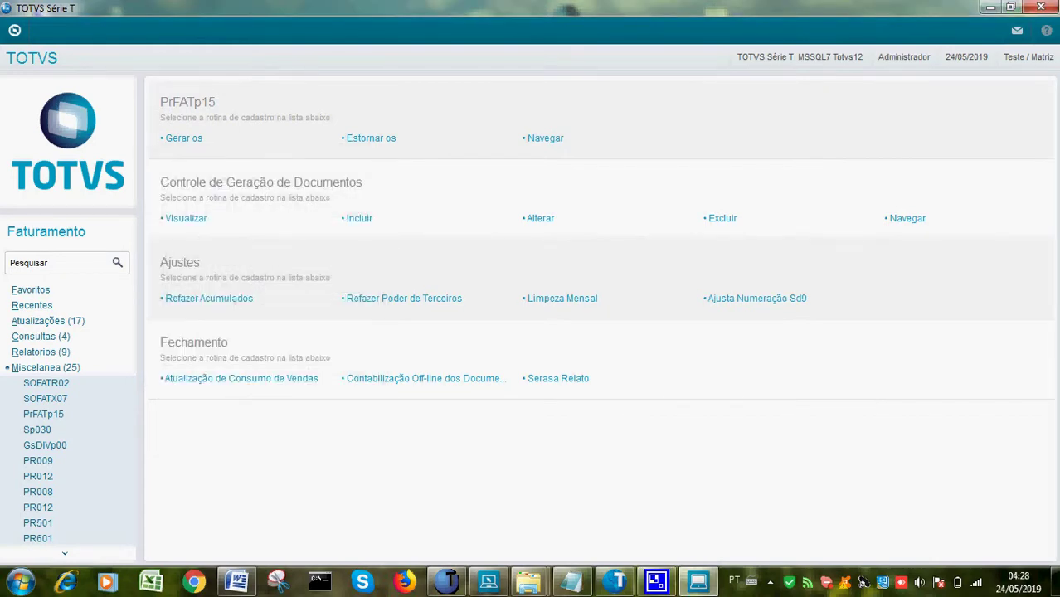
pyautogui.click(41, 352)
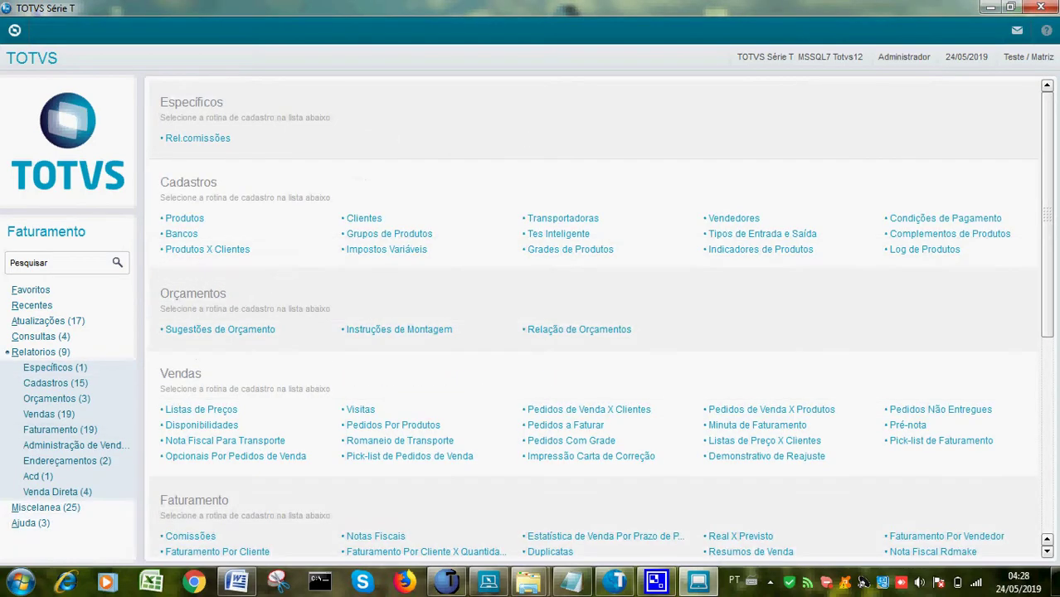
pyautogui.click(197, 138)
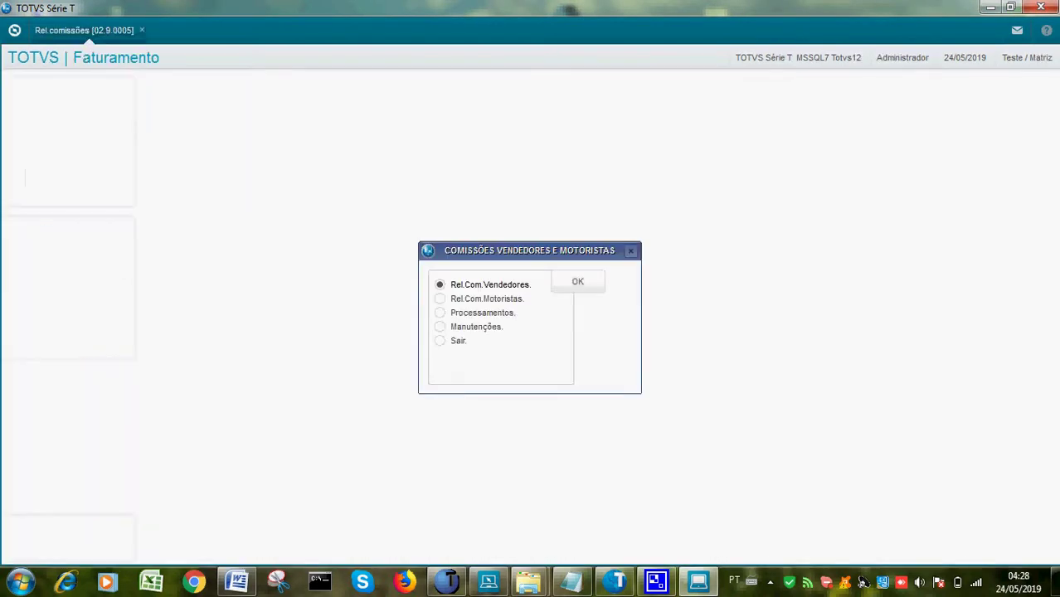
pyautogui.click(440, 298)
pyautogui.click(578, 282)
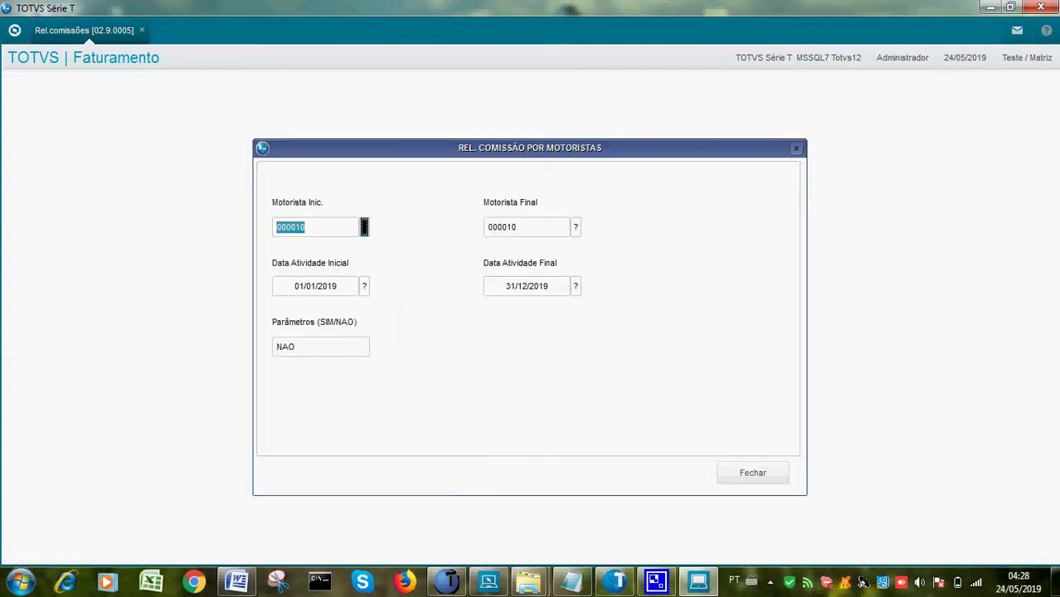
# Generate the 01/01/2019–31/12/2019 report for driver 000010, preview it, then close the preview
pyautogui.click(364, 228)
pyautogui.click(836, 473)
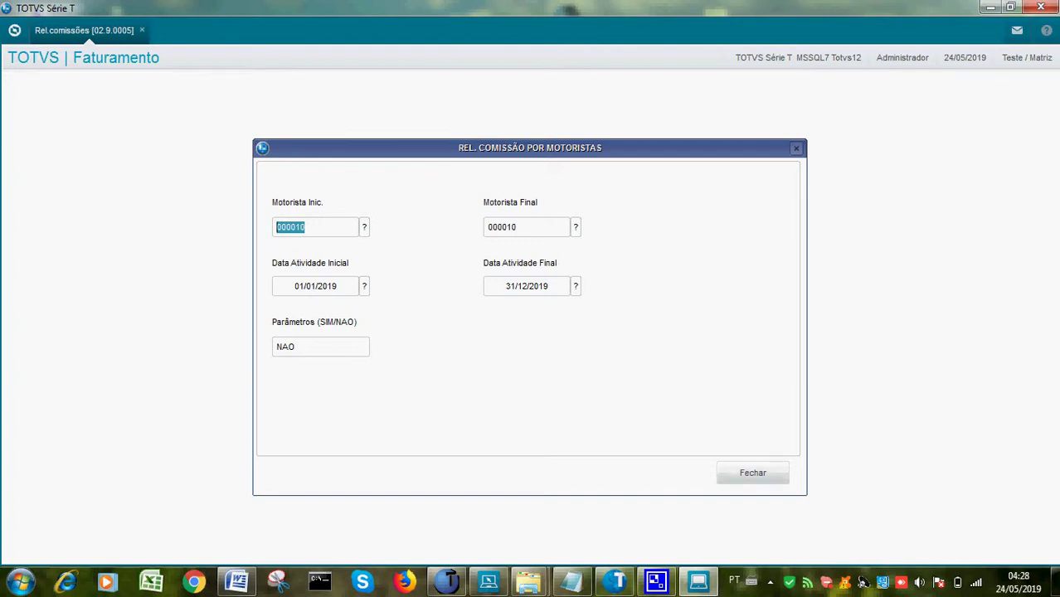
pyautogui.click(753, 473)
pyautogui.press('Return')
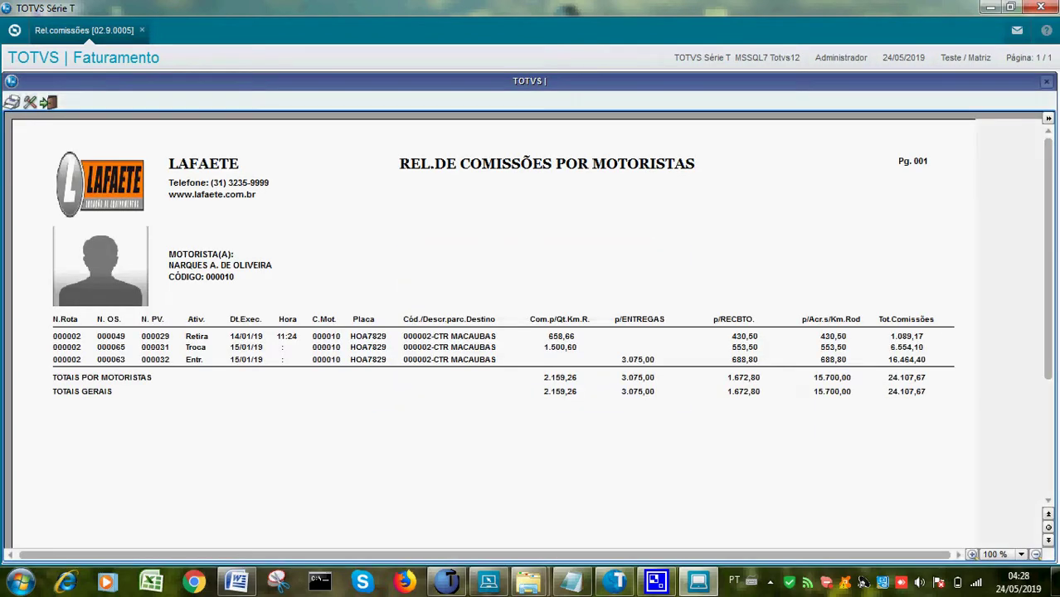
pyautogui.press('Escape')
pyautogui.press('Return')
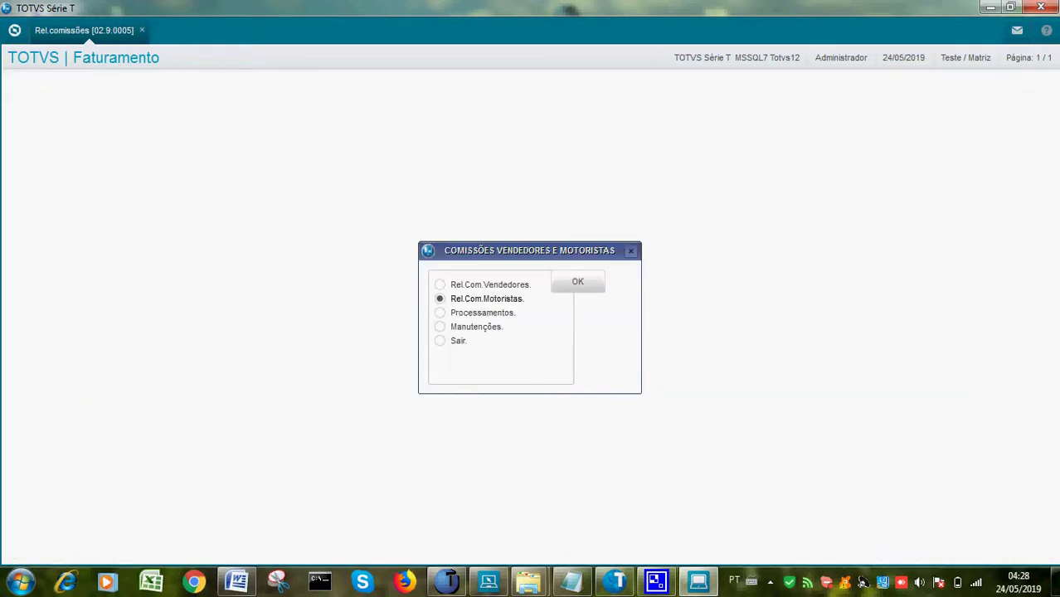
# Set Parâmetros and Foto Motoristas to SIM and print the driver commission report to PDFCreator
pyautogui.click(320, 347)
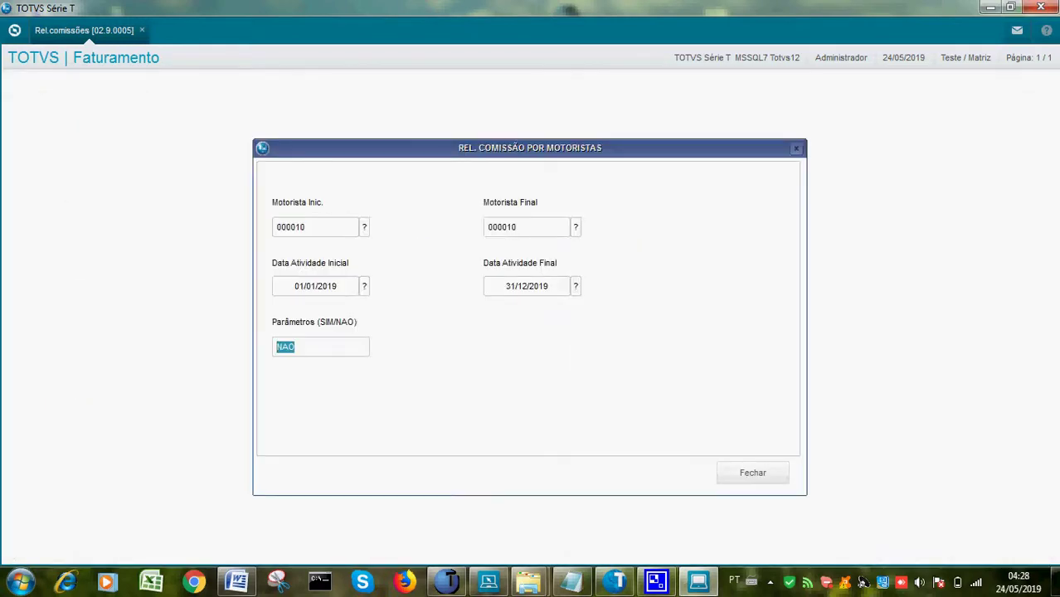
pyautogui.write('SIM')
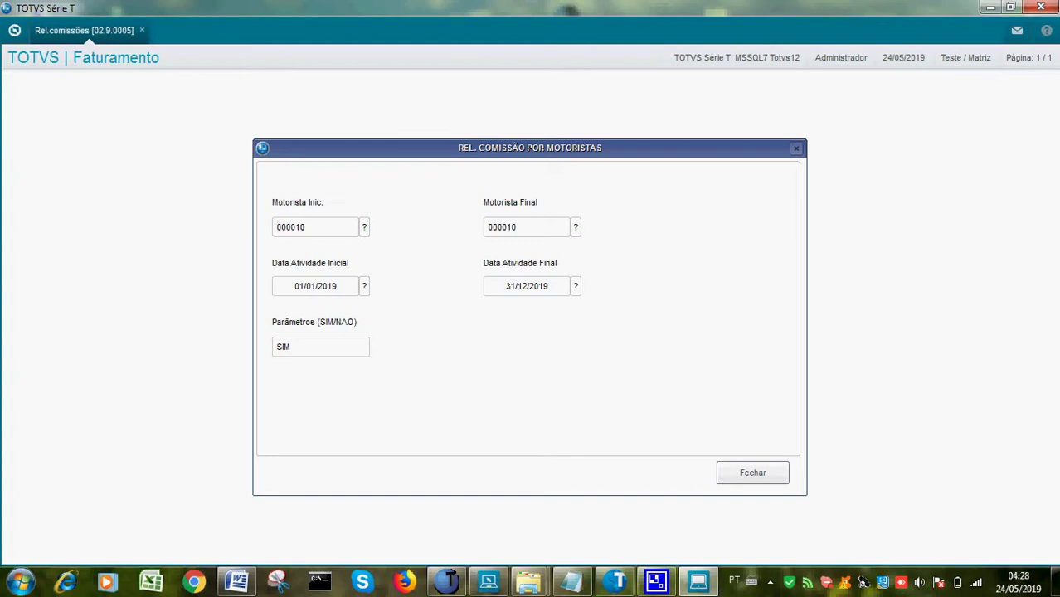
pyautogui.press('Return')
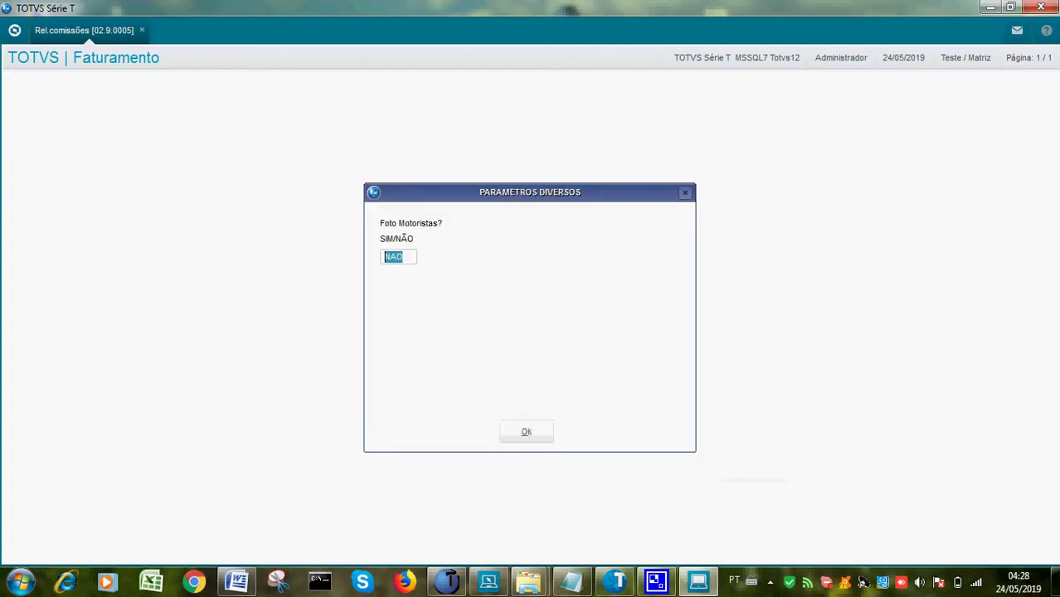
pyautogui.write('SIM')
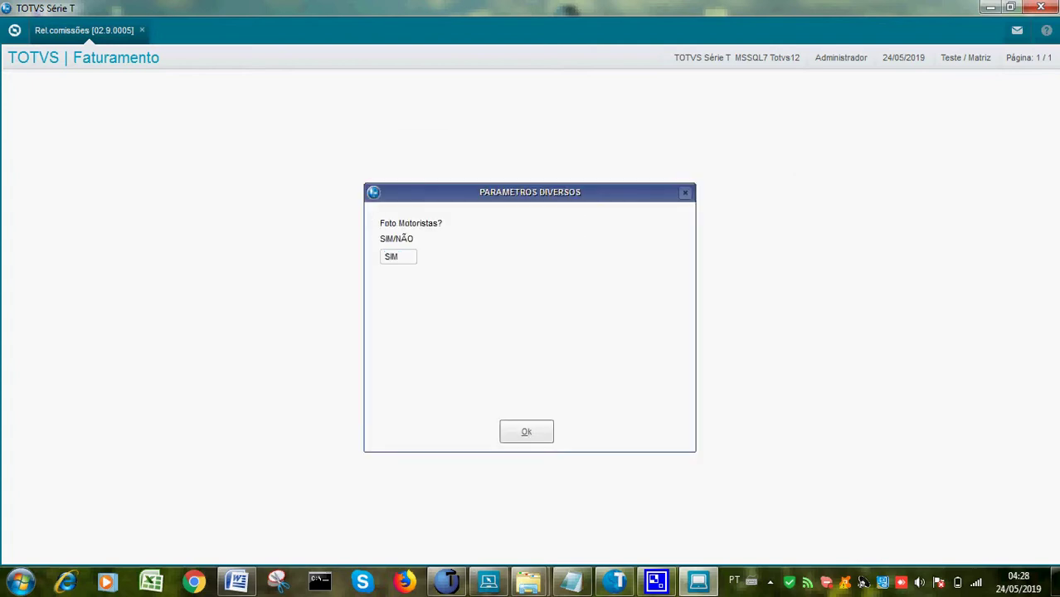
pyautogui.press('Return')
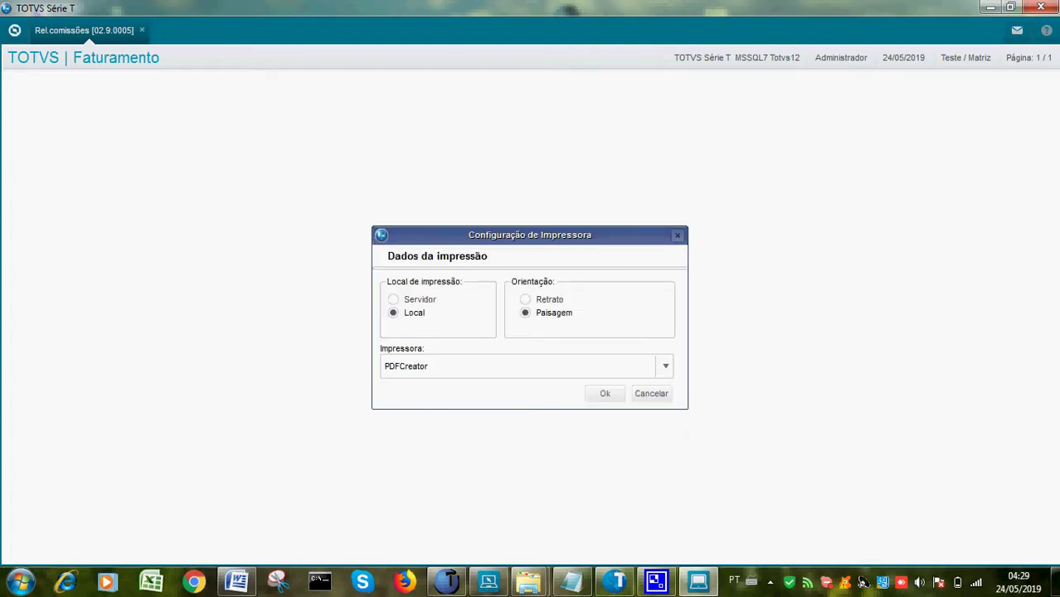
pyautogui.press('Return')
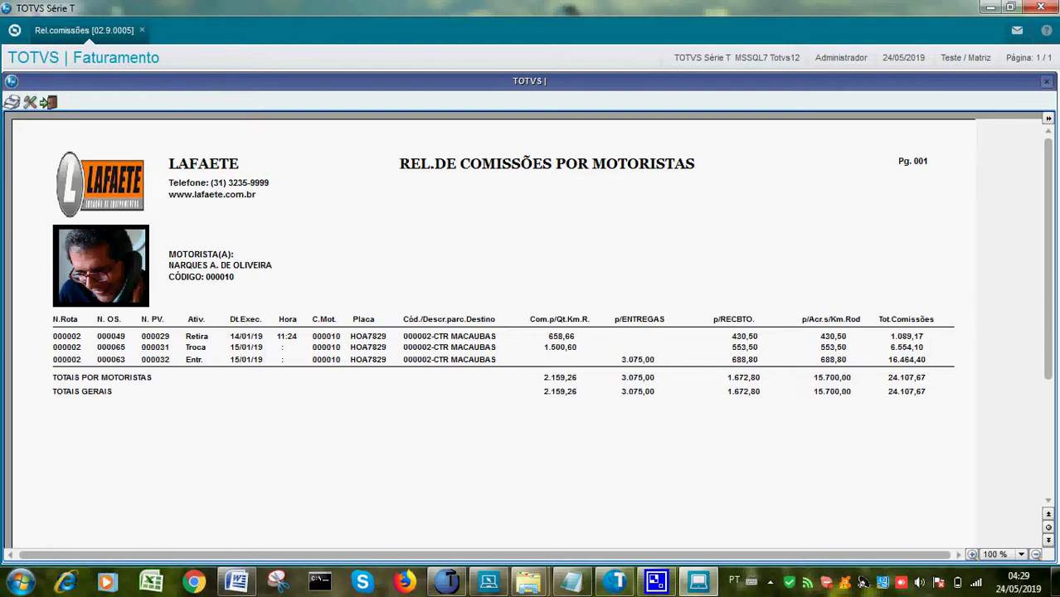
pyautogui.click(563, 382)
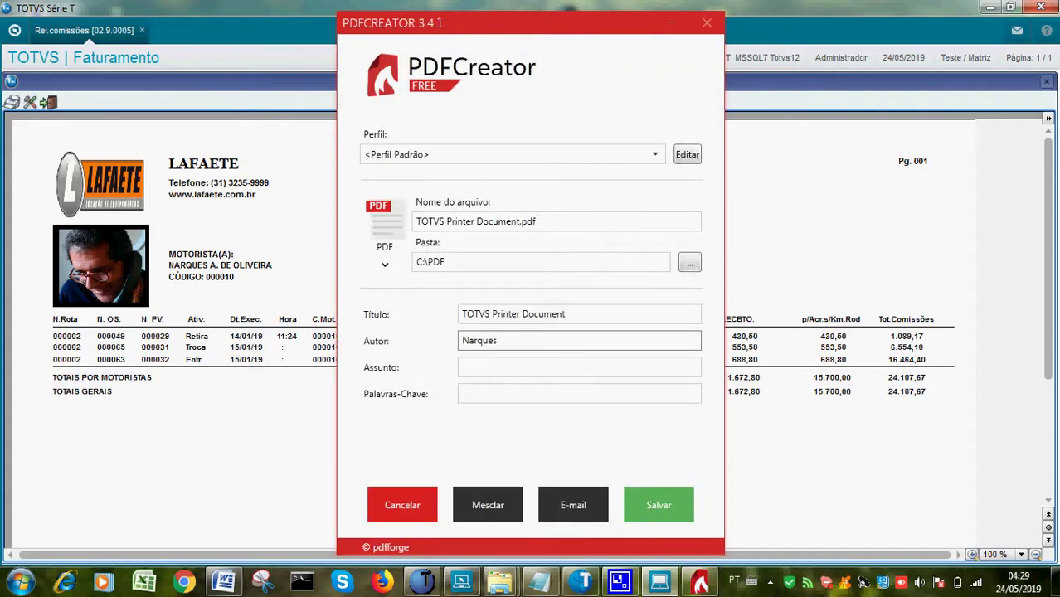
# Save the driver commission report PDF as 24-04-29.pdf
pyautogui.hotkey('shift', 'Tab')
pyautogui.hotkey('shift', 'Tab')
pyautogui.hotkey('shift', 'Tab')
pyautogui.hotkey('shift', 'Tab')
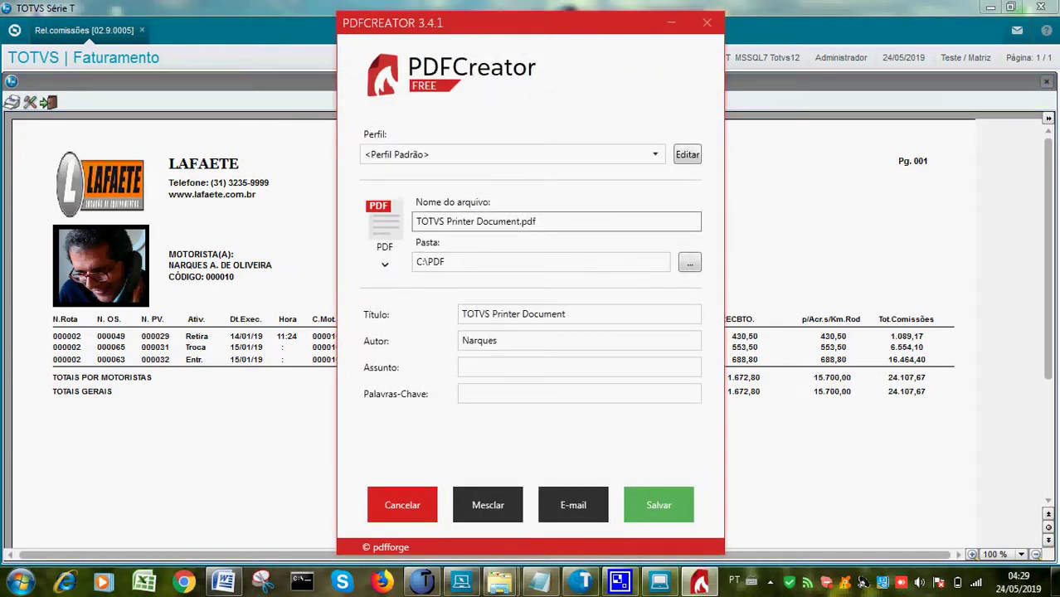
pyautogui.press('BackSpace')
pyautogui.press('BackSpace')
pyautogui.press('BackSpace')
pyautogui.press('BackSpace')
pyautogui.press('BackSpace')
pyautogui.press('BackSpace')
pyautogui.press('BackSpace')
pyautogui.press('BackSpace')
pyautogui.press('BackSpace')
pyautogui.press('BackSpace')
pyautogui.press('BackSpace')
pyautogui.press('BackSpace')
pyautogui.press('BackSpace')
pyautogui.press('BackSpace')
pyautogui.press('BackSpace')
pyautogui.press('BackSpace')
pyautogui.press('BackSpace')
pyautogui.press('BackSpace')
pyautogui.press('BackSpace')
pyautogui.press('BackSpace')
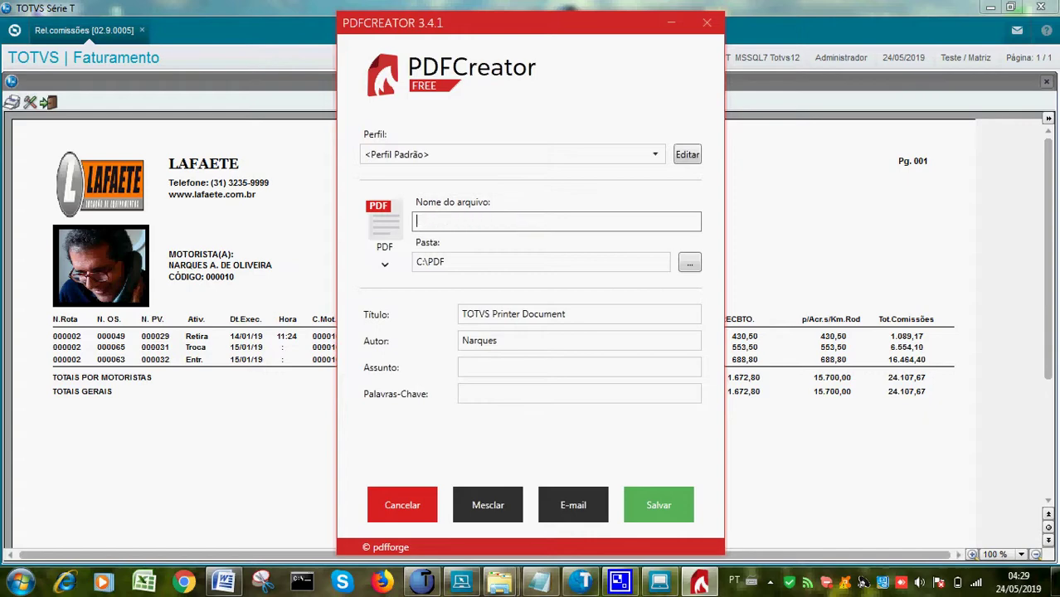
pyautogui.write('24-04-29')
pyautogui.press('Return')
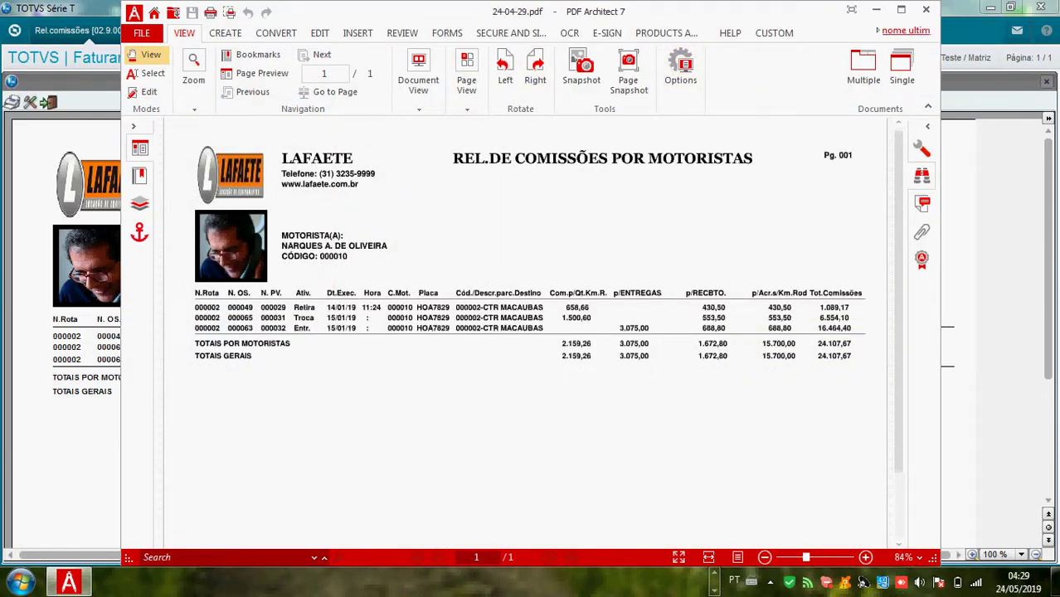
# Close the PDF viewer, the Ações Rápidas summary and the report preview
pyautogui.click(925, 9)
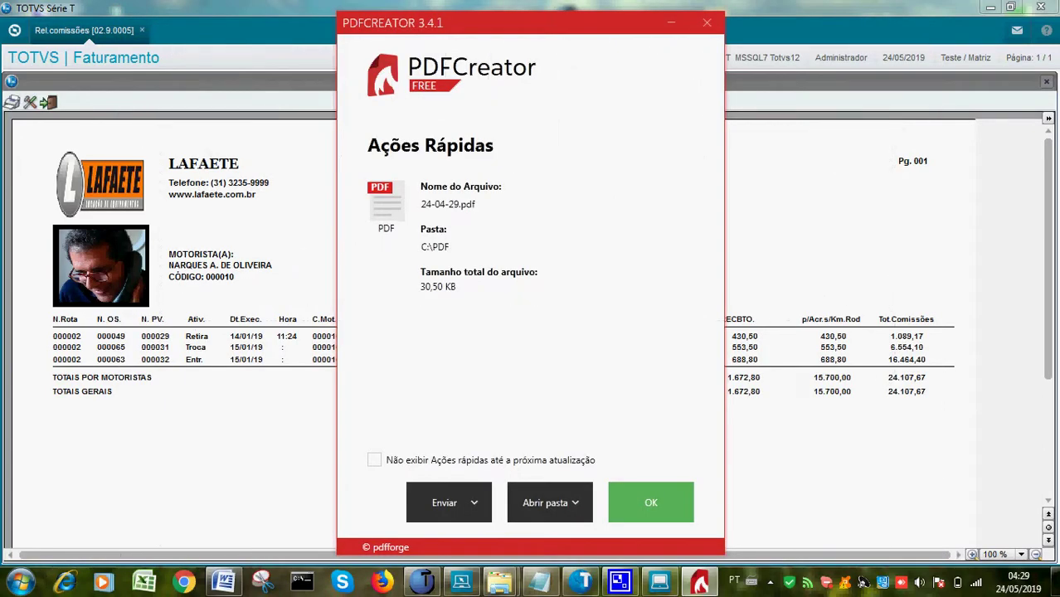
pyautogui.click(706, 23)
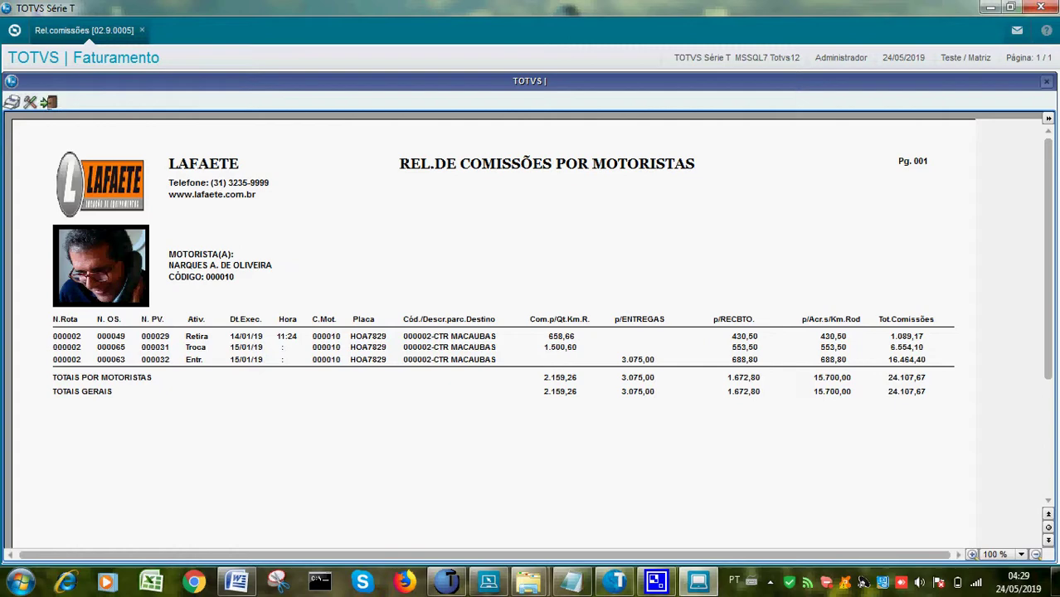
pyautogui.press('Escape')
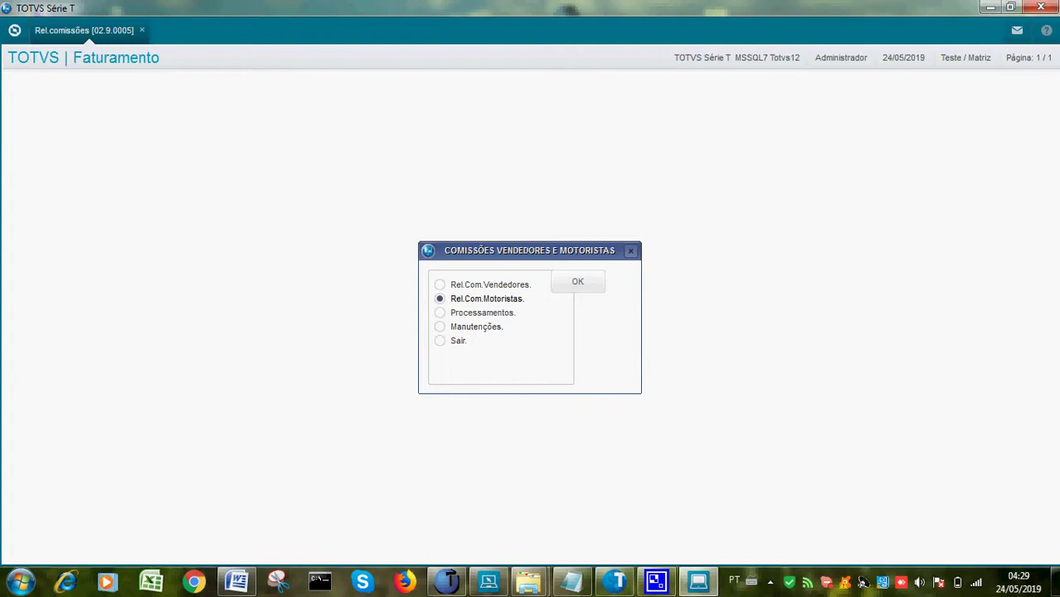
# Exit the commissions program with Sair and pause the CamStudio recording
pyautogui.click(454, 340)
pyautogui.click(577, 282)
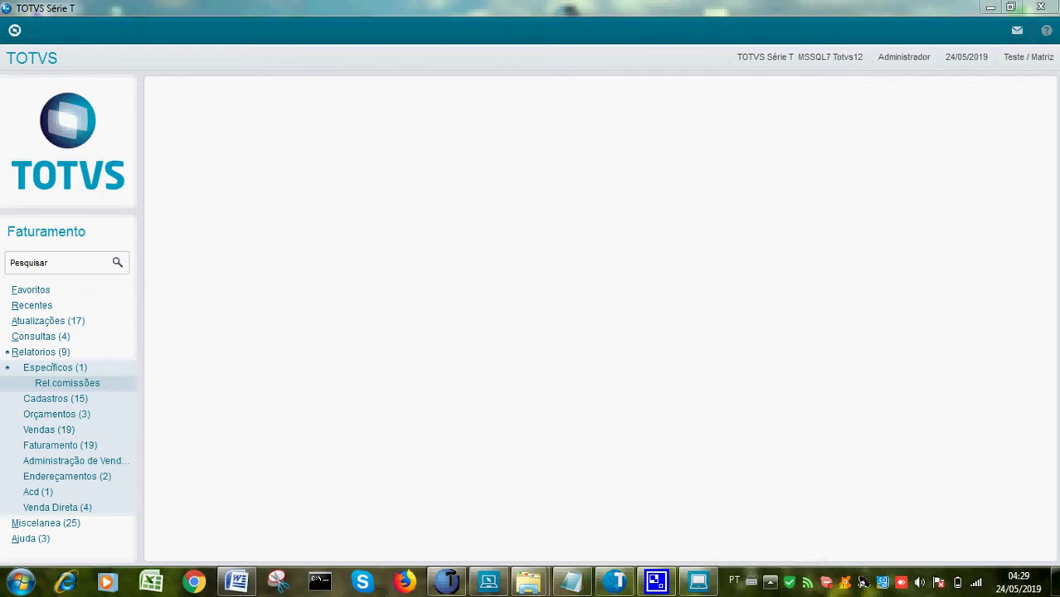
pyautogui.click(770, 581)
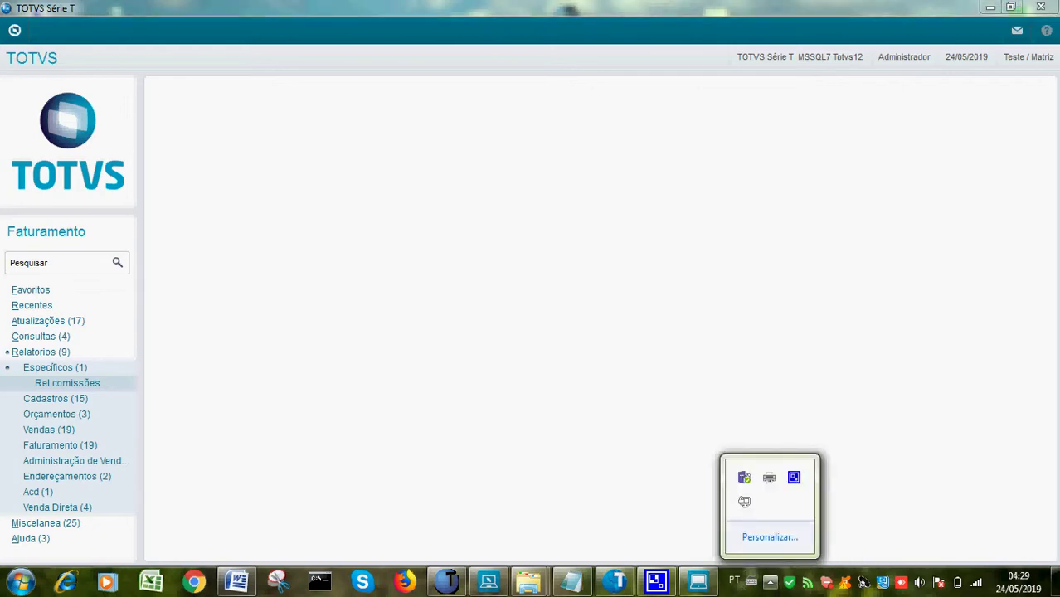
pyautogui.click(794, 478)
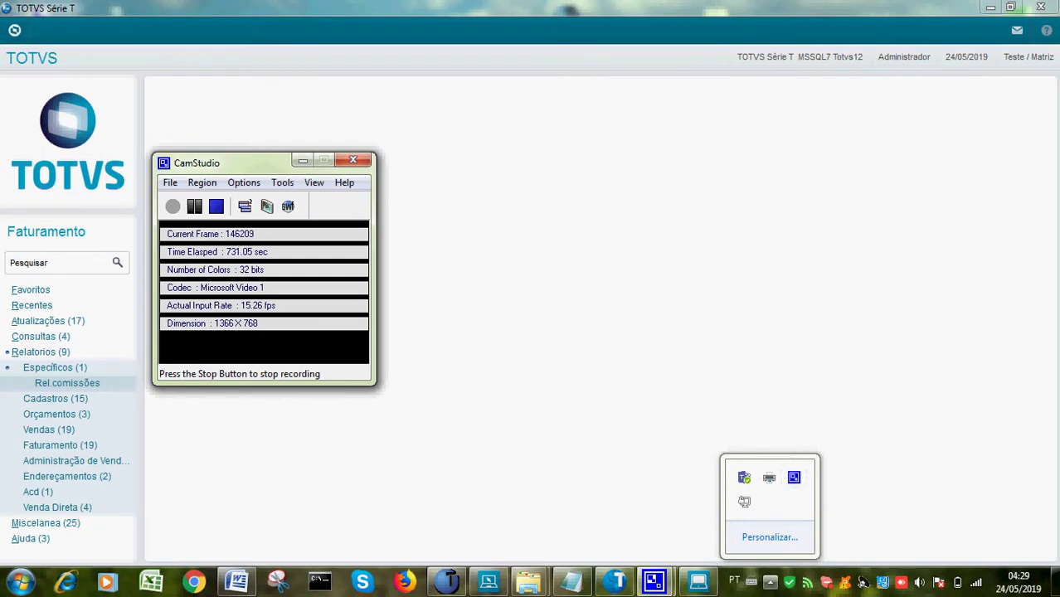
pyautogui.click(195, 206)
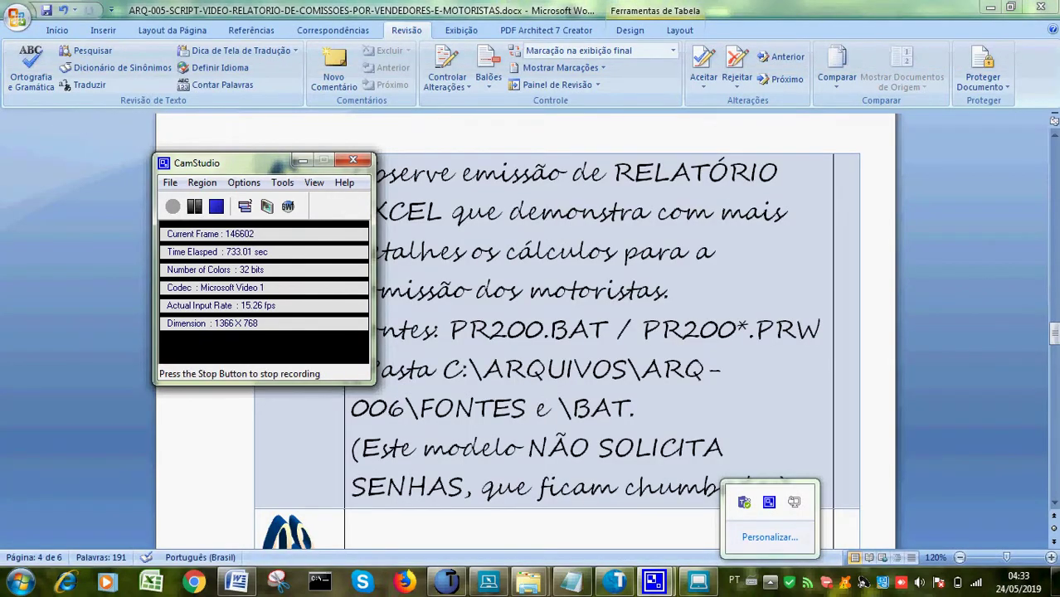
# Read the Word script note on the Excel driver-commission report, then minimize Word
pyautogui.click(351, 528)
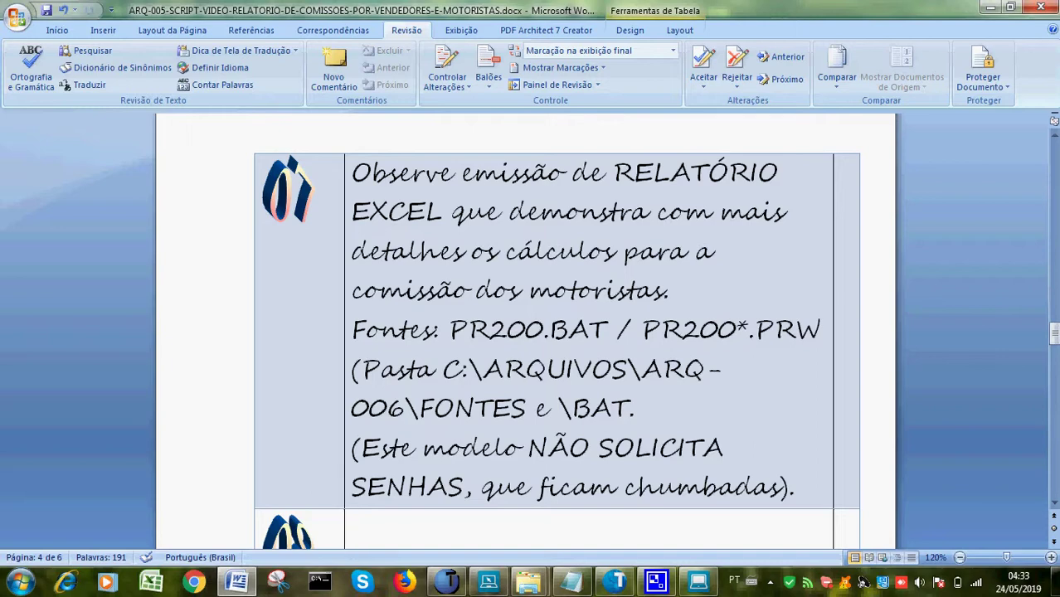
pyautogui.click(990, 7)
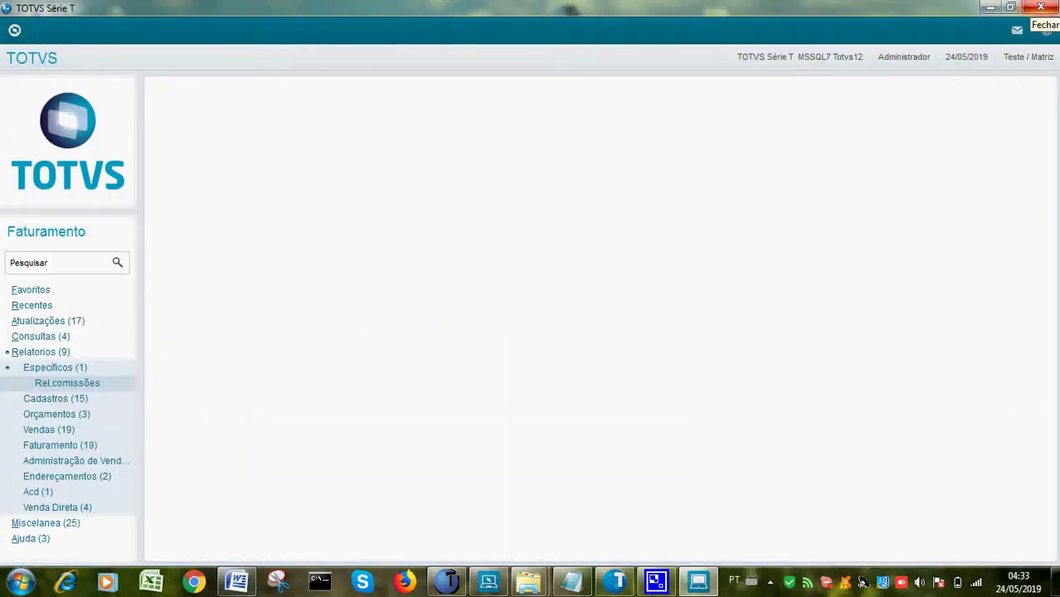
# Check the Pr200.bat shortcut's target C:\P\PR200.BAT in Propriedades, then run the shortcut
pyautogui.click(989, 8)
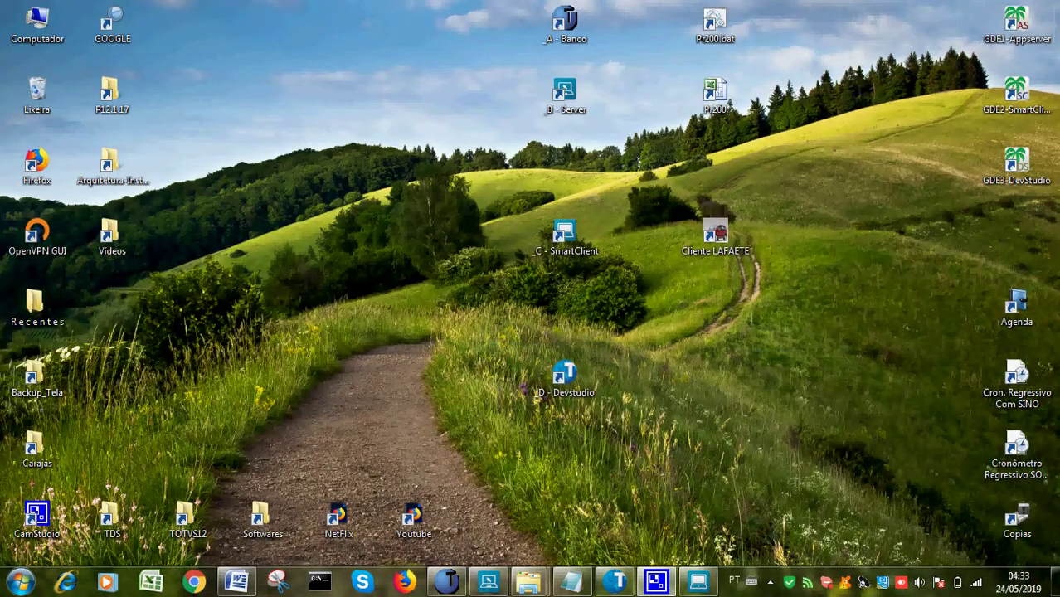
pyautogui.rightClick(710, 27)
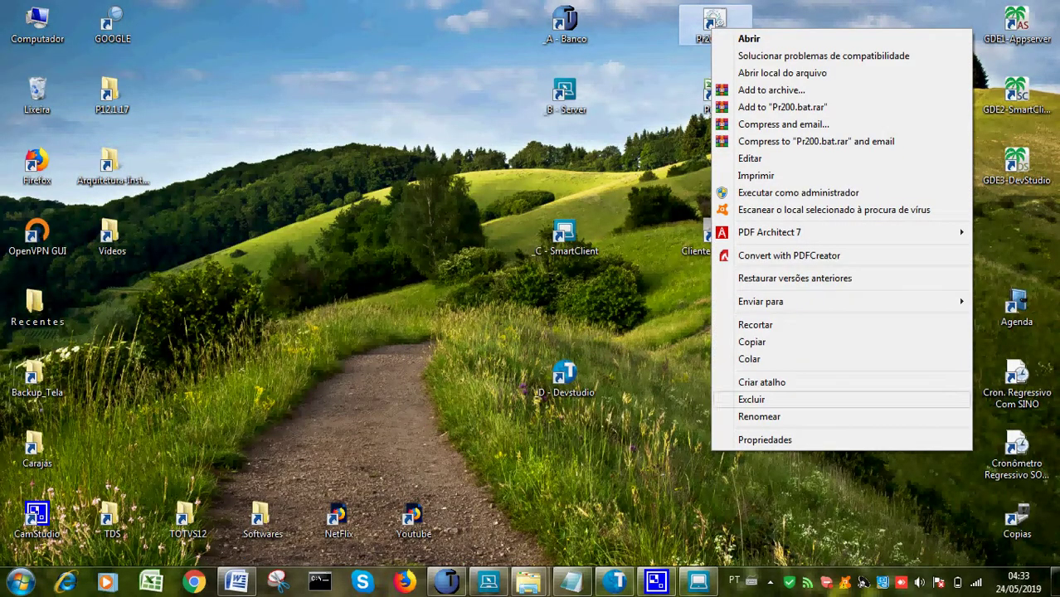
pyautogui.click(765, 439)
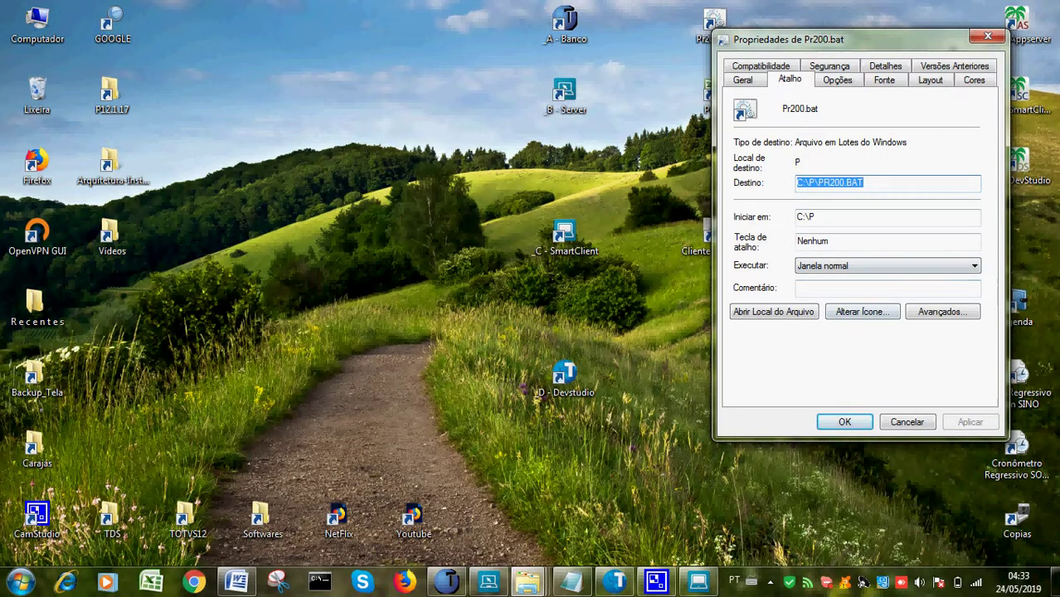
pyautogui.press('Escape')
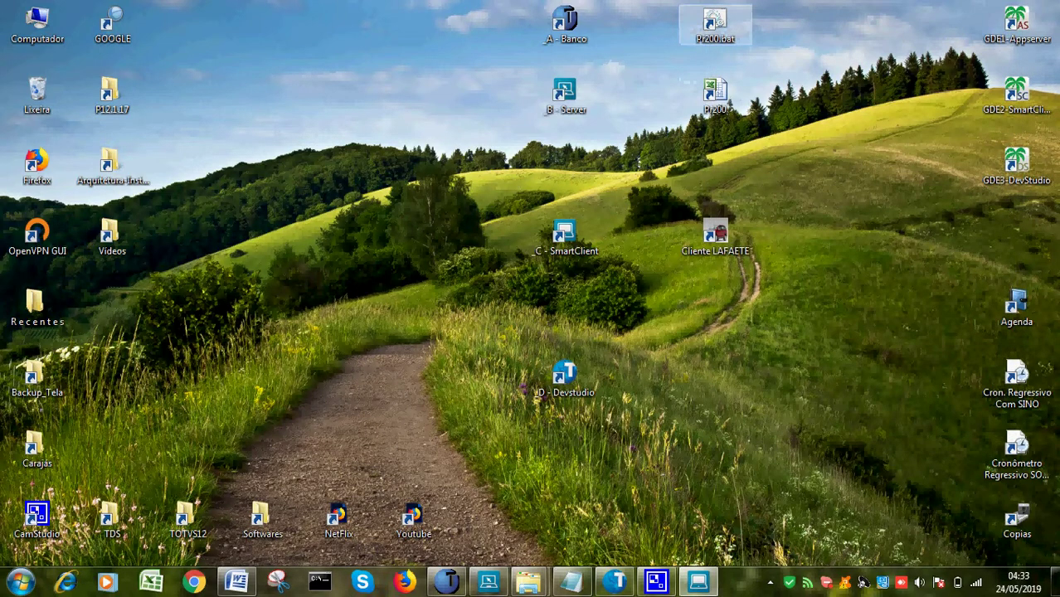
pyautogui.press('Return')
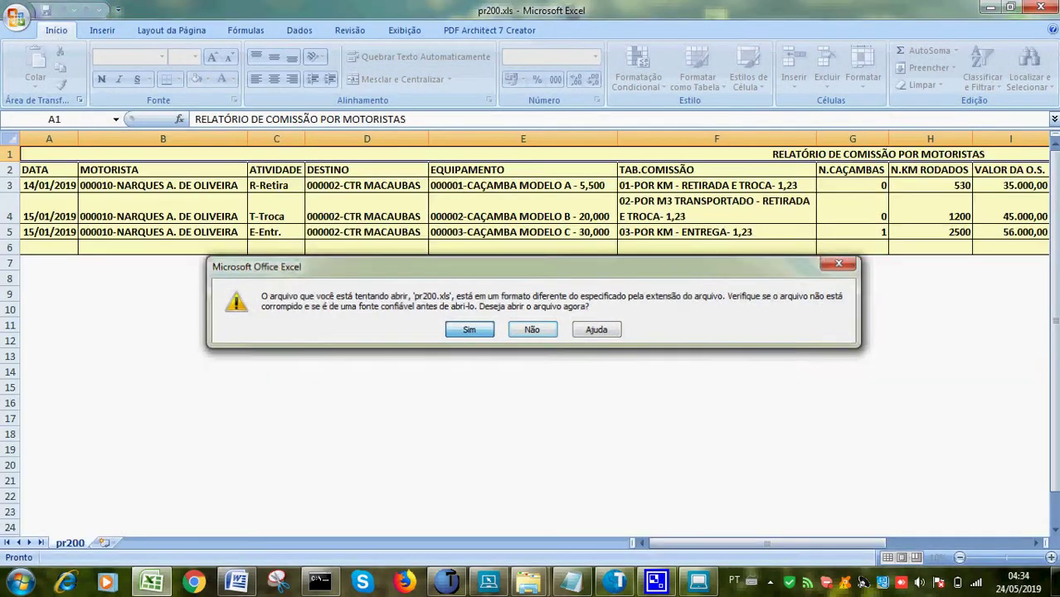
# Open pr200.xls and review row 4 from date to P4 acréscimo commission, then close it
pyautogui.press('s')
pyautogui.click(277, 216)
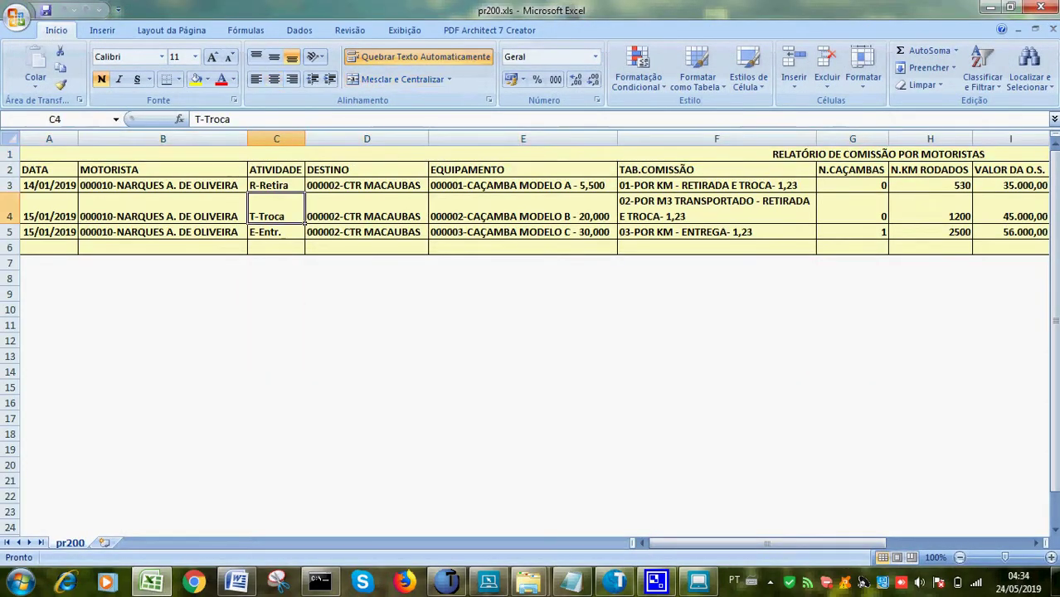
pyautogui.click(49, 216)
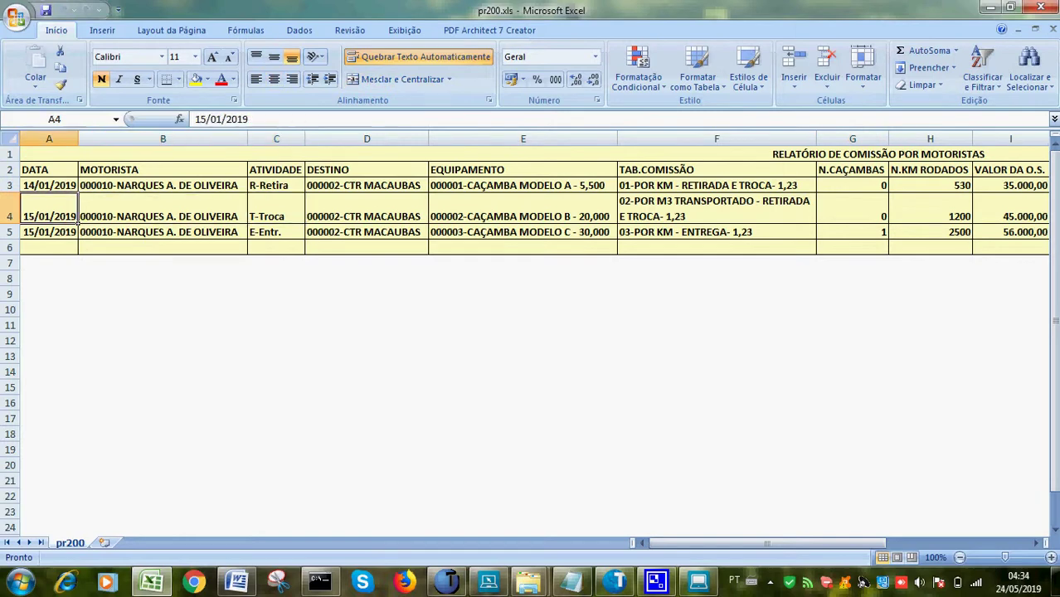
pyautogui.press('Right')
pyautogui.press('Right')
pyautogui.press('Right')
pyautogui.press('Right')
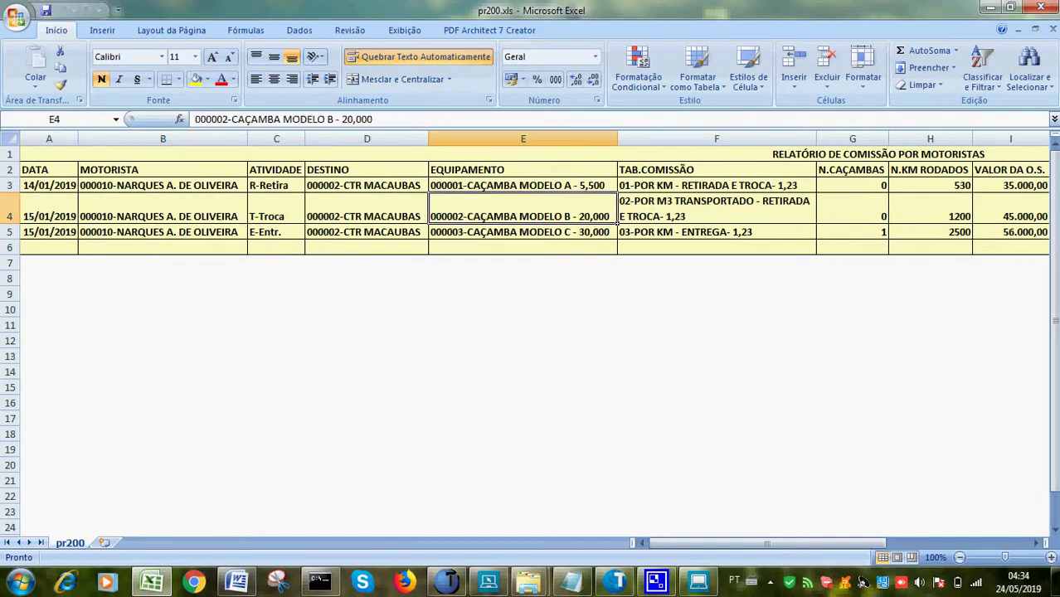
pyautogui.press('Right')
pyautogui.press('Right')
pyautogui.press('Right')
pyautogui.press('Right')
pyautogui.press('Right')
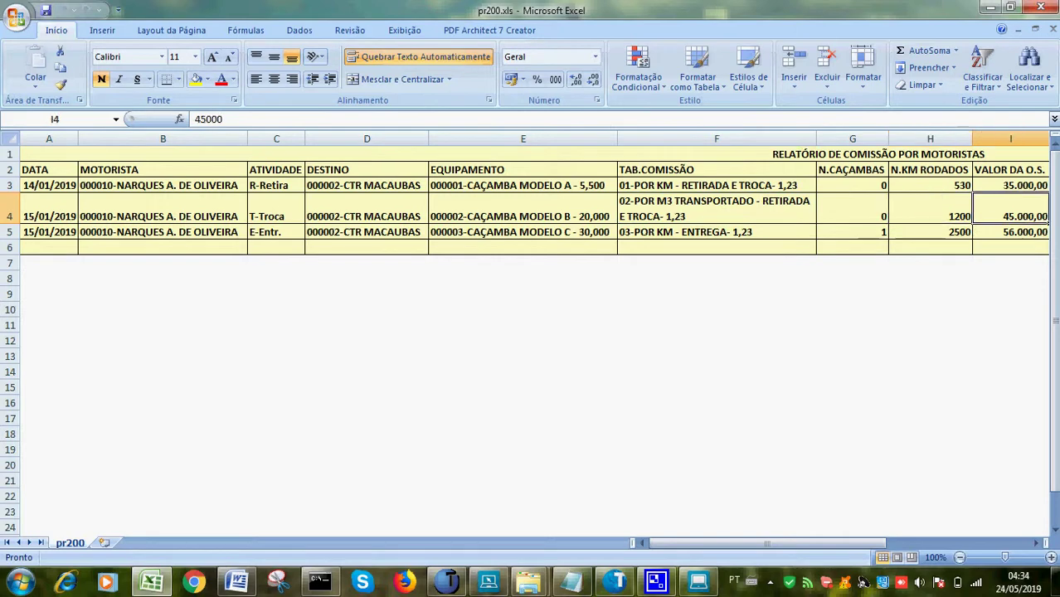
pyautogui.press('Right')
pyautogui.press('Right')
pyautogui.press('Right')
pyautogui.press('Right')
pyautogui.press('Right')
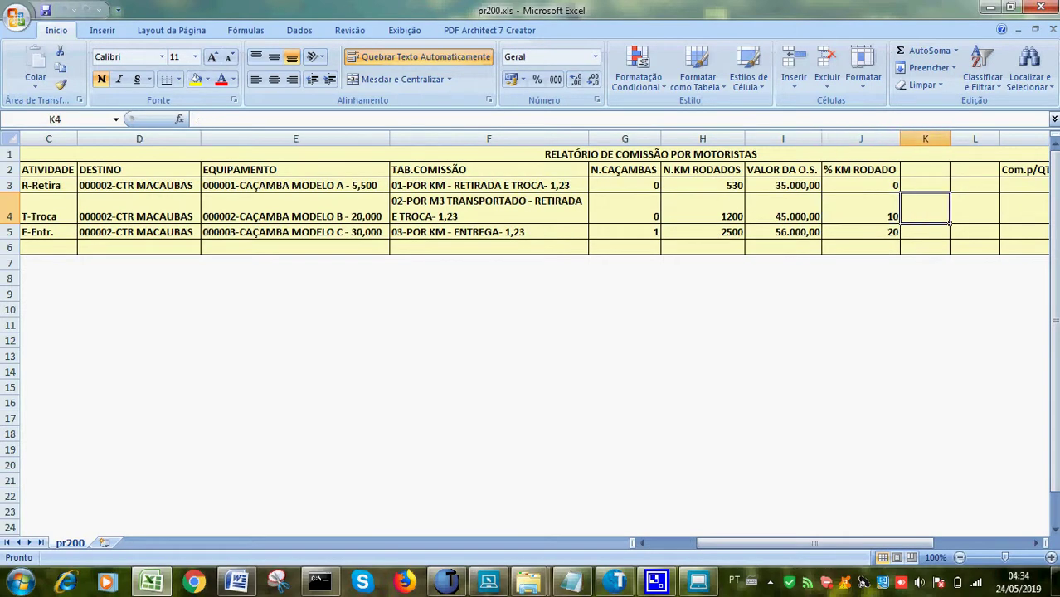
pyautogui.press('Right')
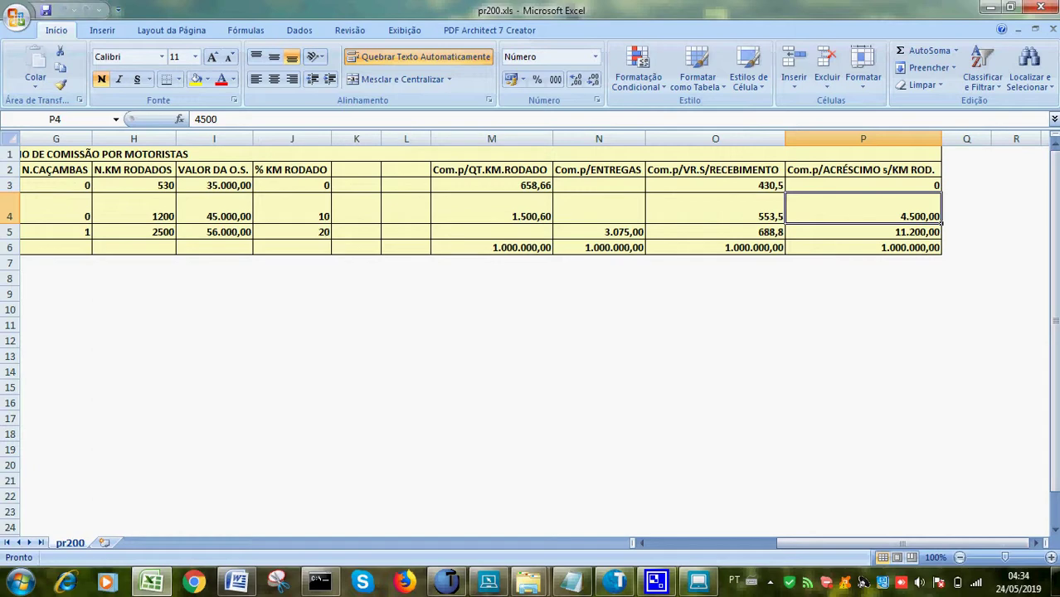
pyautogui.press('Left')
pyautogui.press('Left')
pyautogui.press('Left')
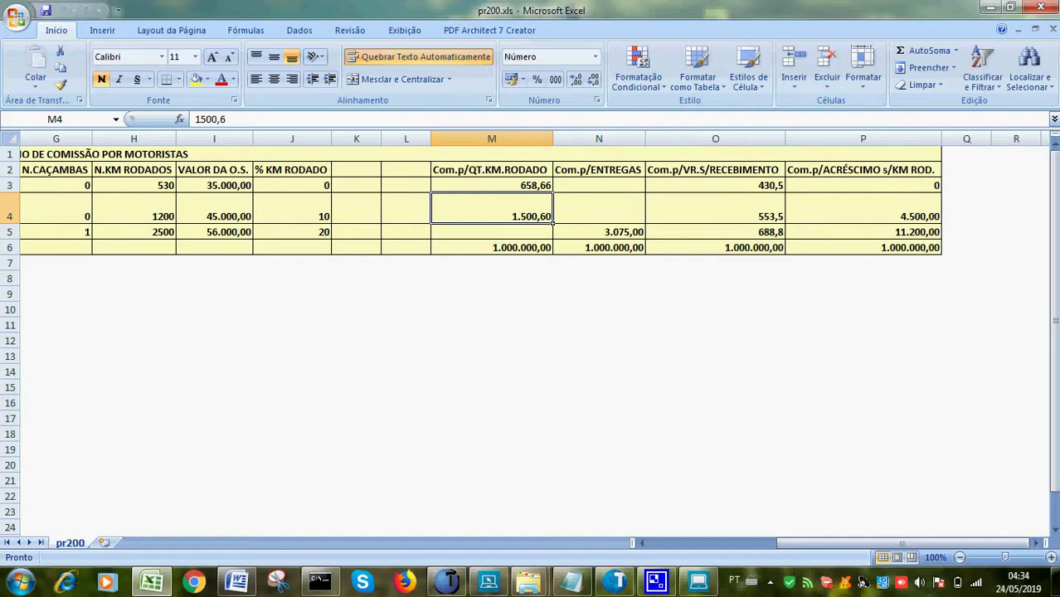
pyautogui.press('Down')
pyautogui.press('Left')
pyautogui.press('Left')
pyautogui.press('Left')
pyautogui.press('Left')
pyautogui.press('Left')
pyautogui.press('Left')
pyautogui.press('Left')
pyautogui.press('Left')
pyautogui.press('Left')
pyautogui.press('Left')
pyautogui.press('Left')
pyautogui.press('Left')
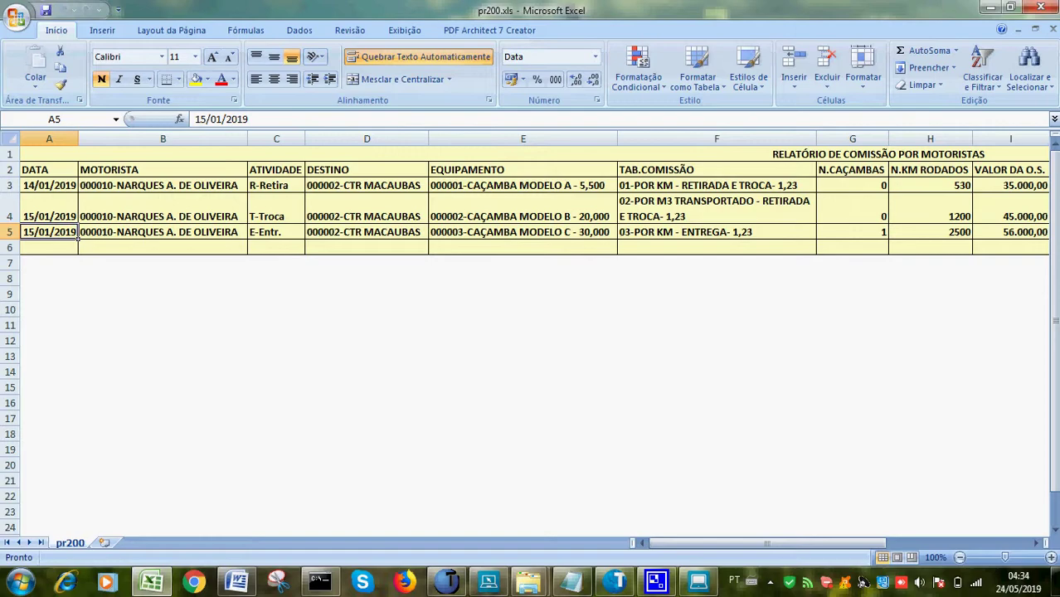
pyautogui.click(1052, 30)
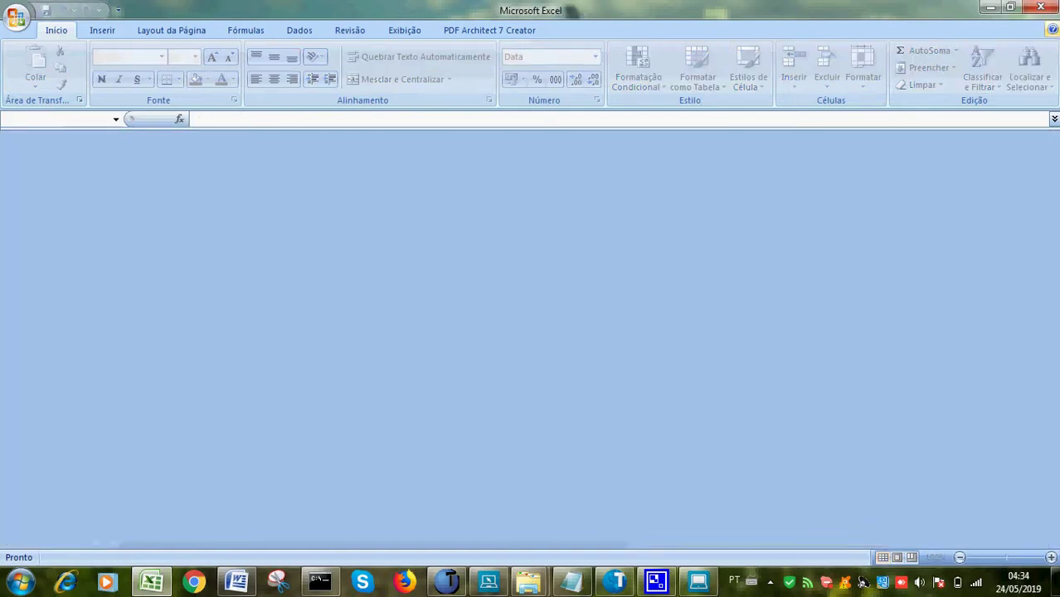
# Close the empty Excel window, check CamStudio's status, and hide its window to reveal Word
pyautogui.click(1041, 7)
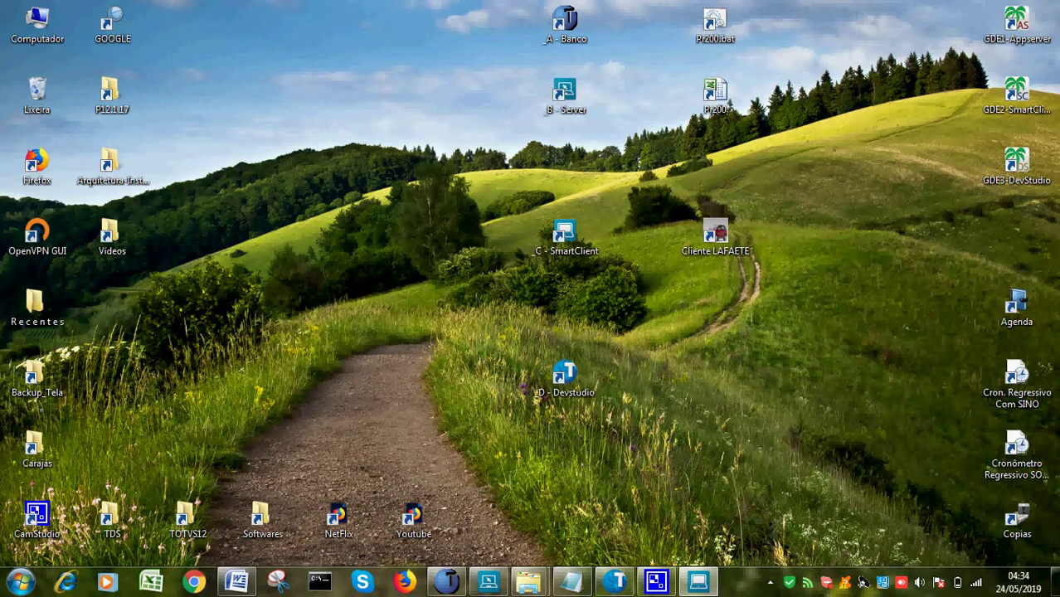
pyautogui.click(770, 582)
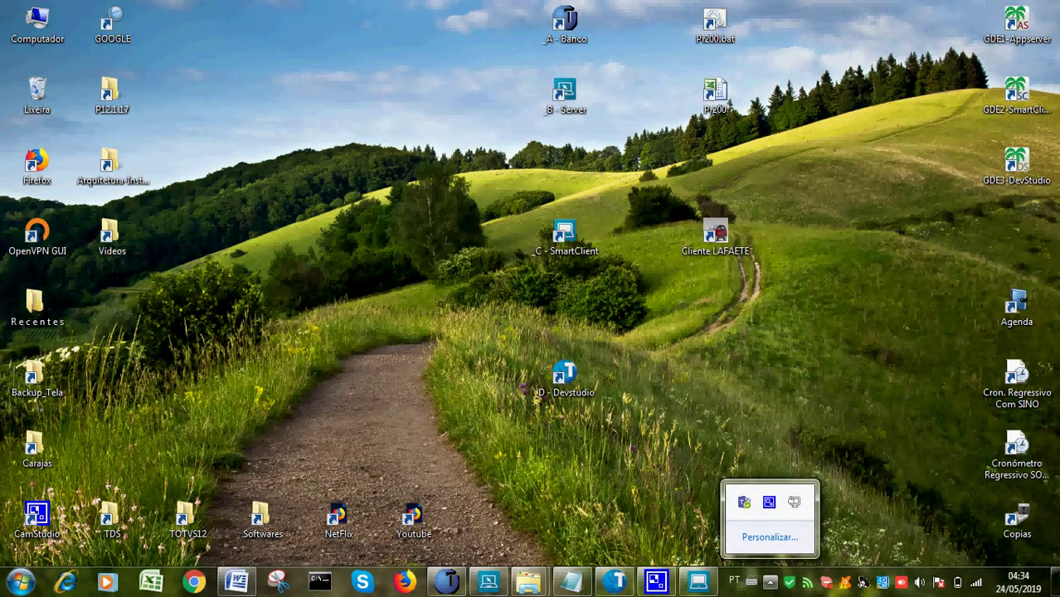
pyautogui.click(769, 502)
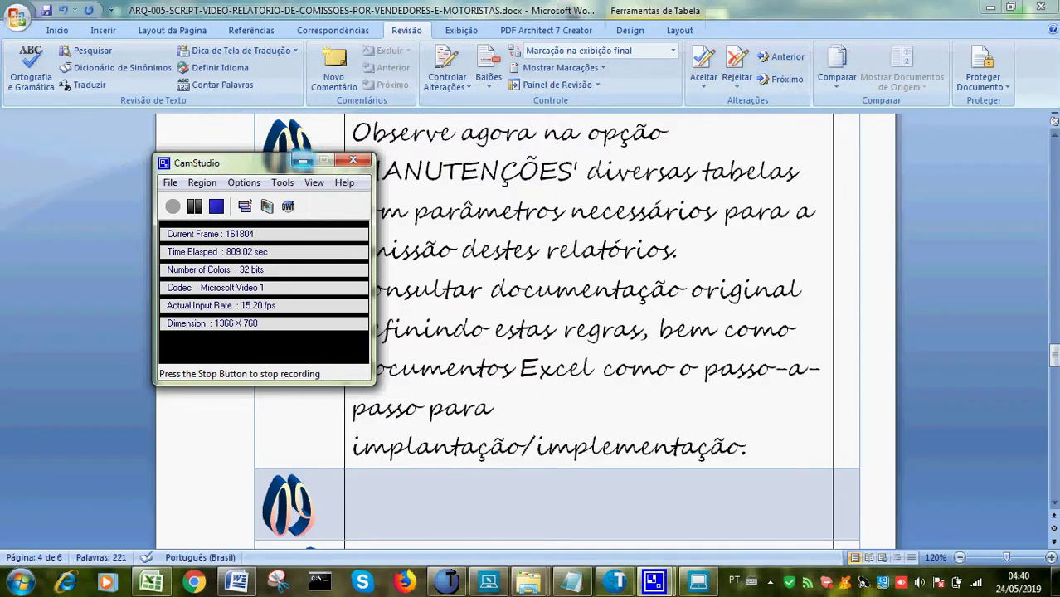
pyautogui.click(302, 161)
# Open the Segmentos table under Manutenções > Vendedores in the commissions window
pyautogui.hotkey('alt', 'Tab')
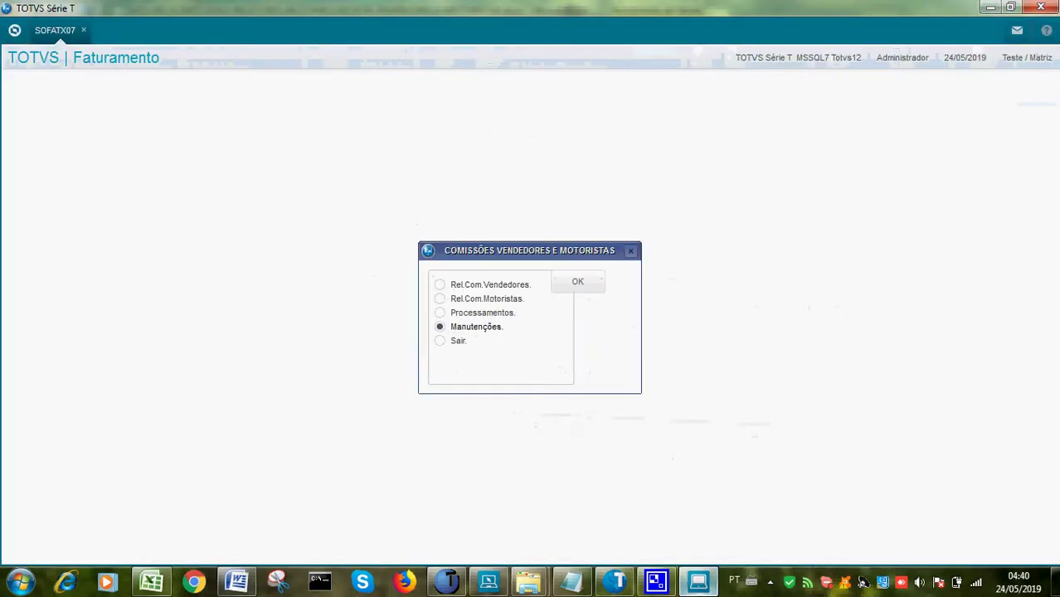
pyautogui.press('Return')
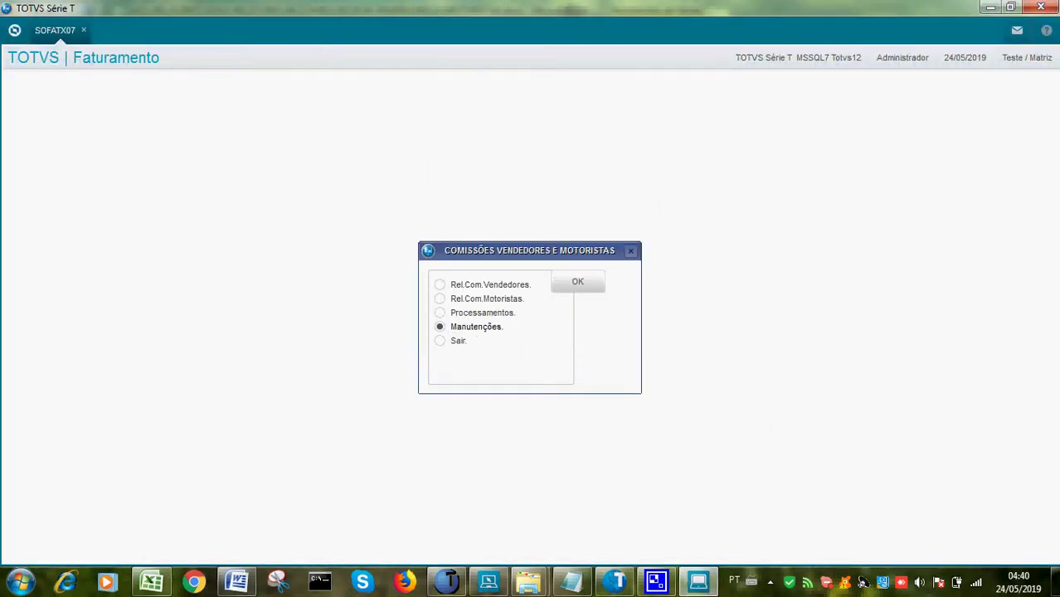
pyautogui.press('Down')
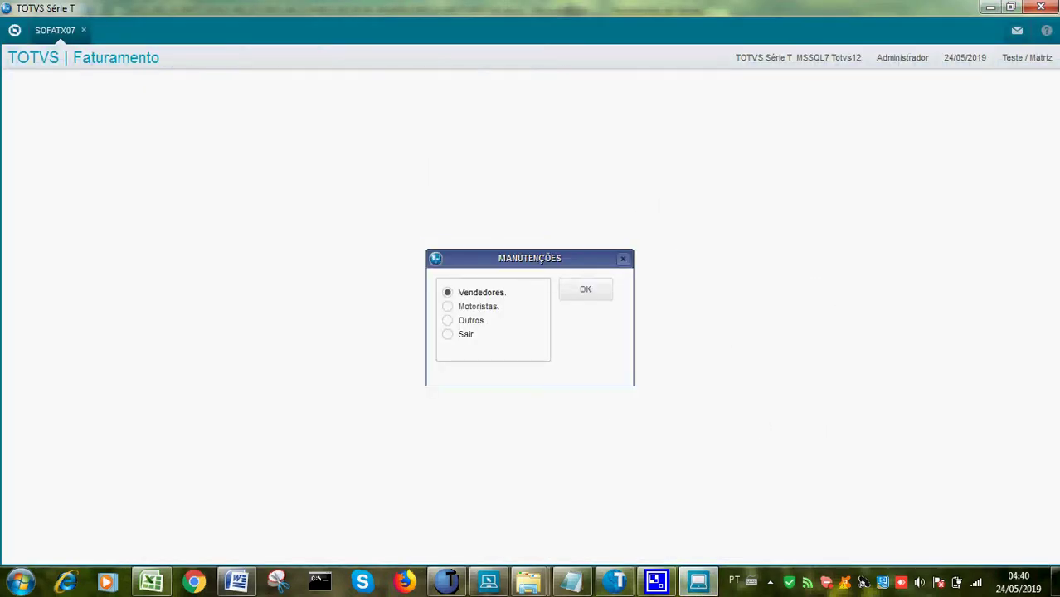
pyautogui.press('Return')
pyautogui.press('Down')
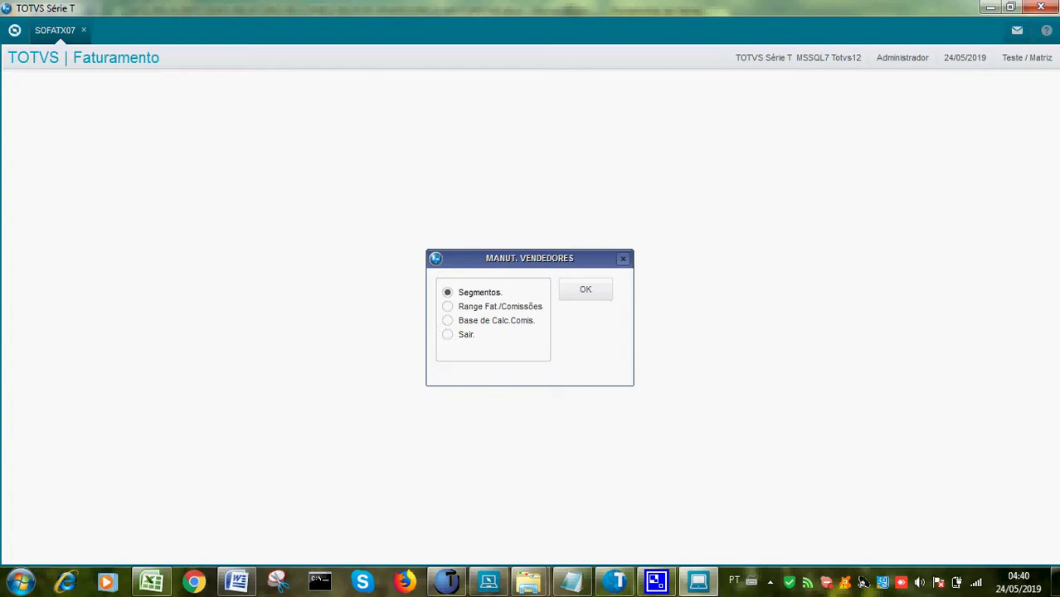
pyautogui.press('Return')
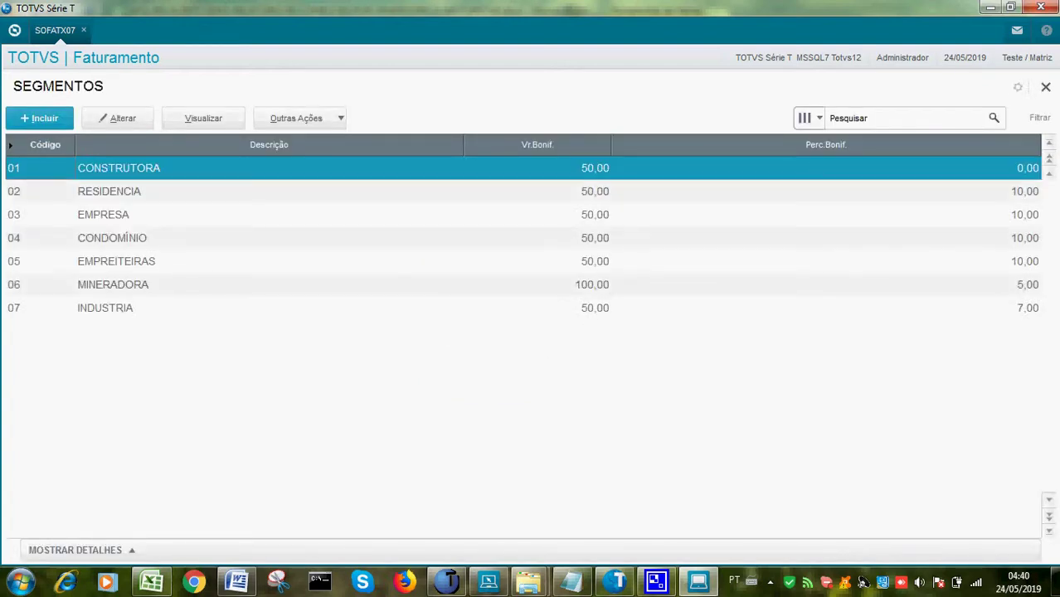
# Inspect segments 01 CONSTRUTORA and 07 INDUSTRIA without saving, then close the table
pyautogui.click(118, 118)
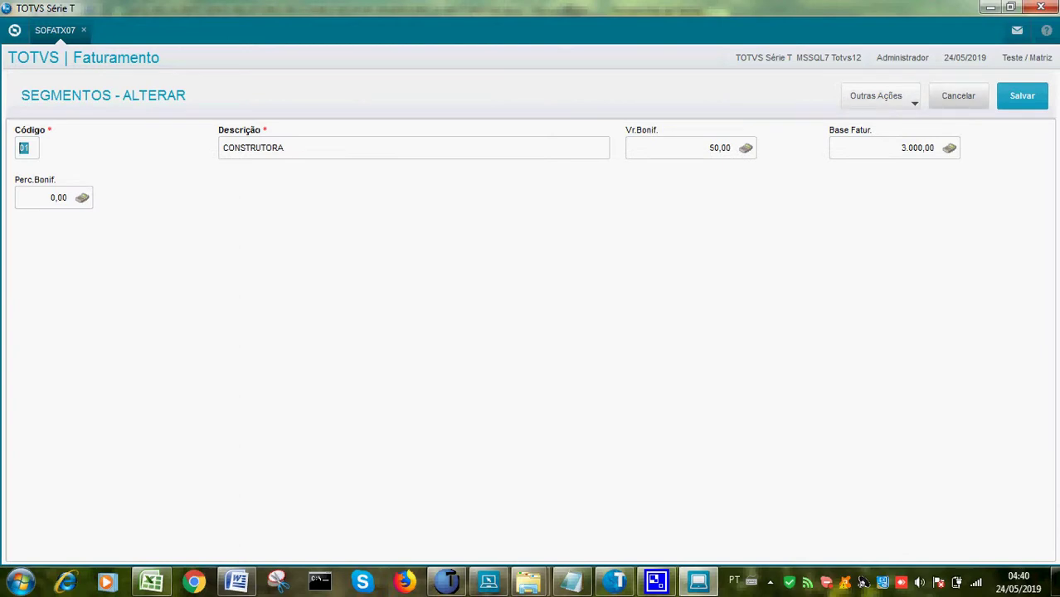
pyautogui.click(958, 96)
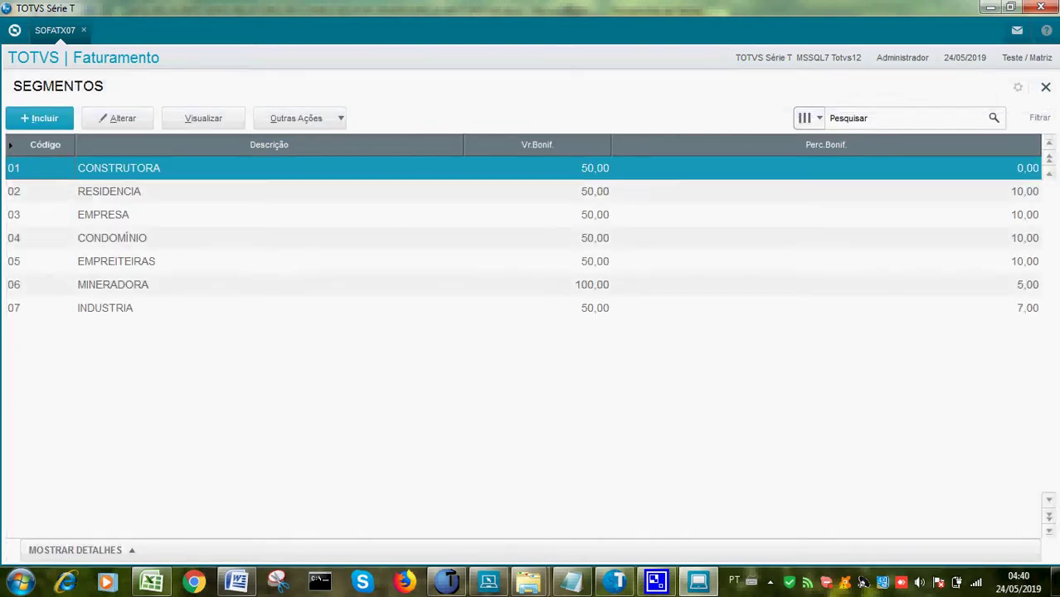
pyautogui.click(105, 308)
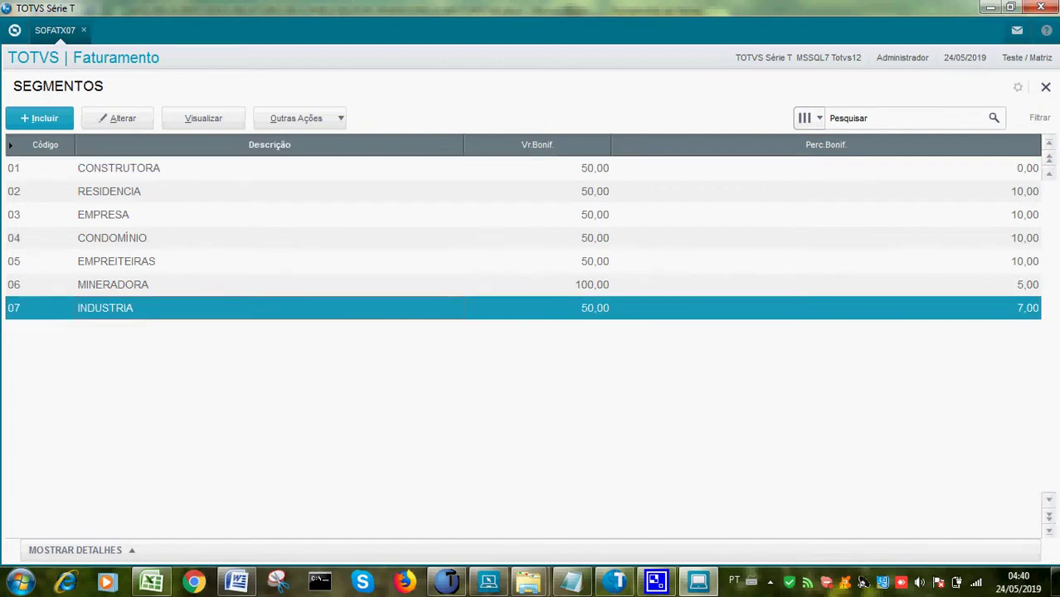
pyautogui.click(117, 117)
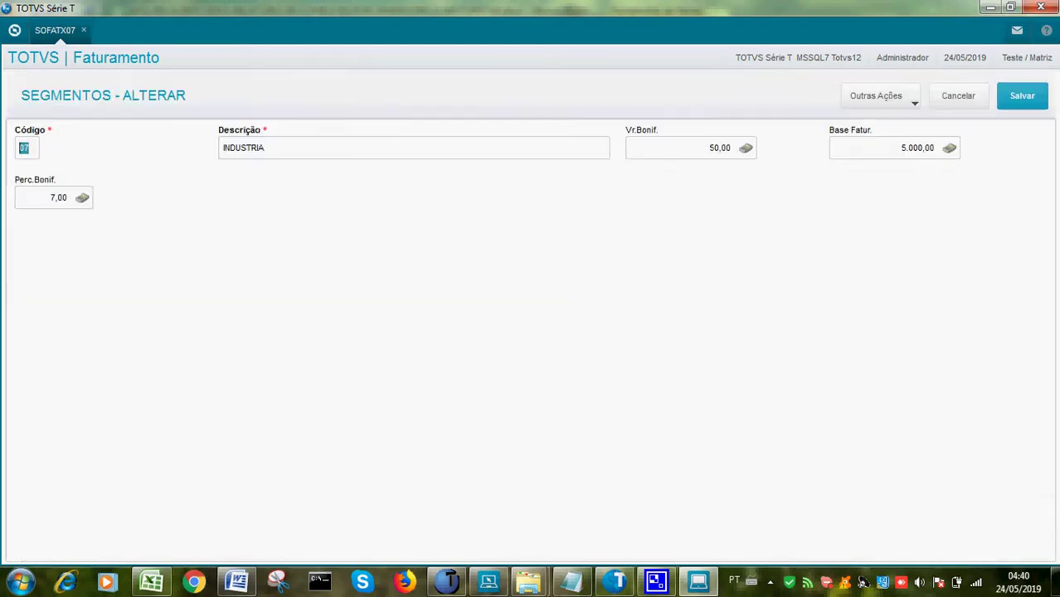
pyautogui.click(958, 96)
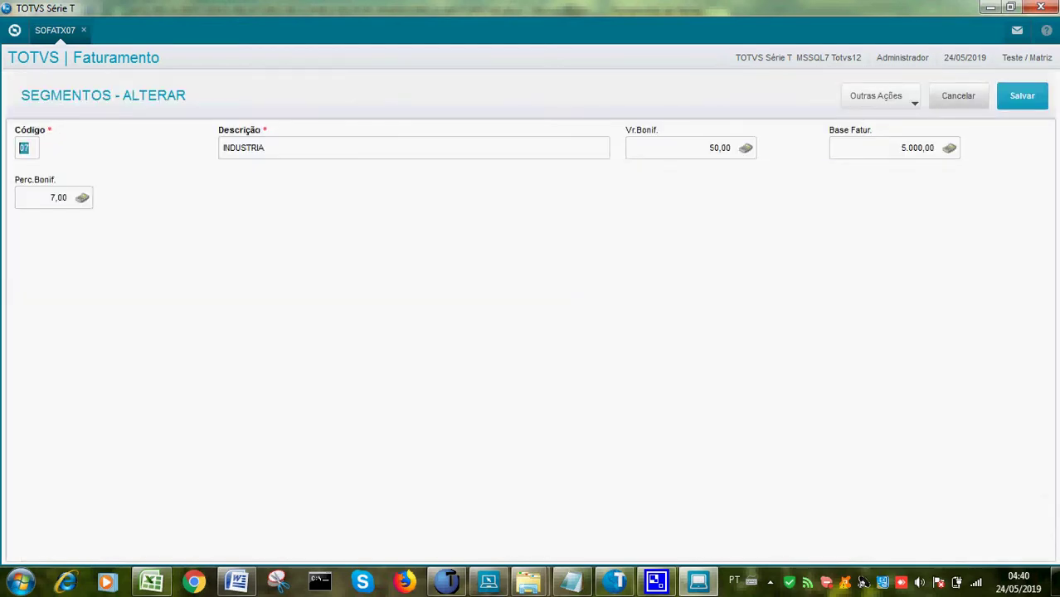
pyautogui.click(1046, 87)
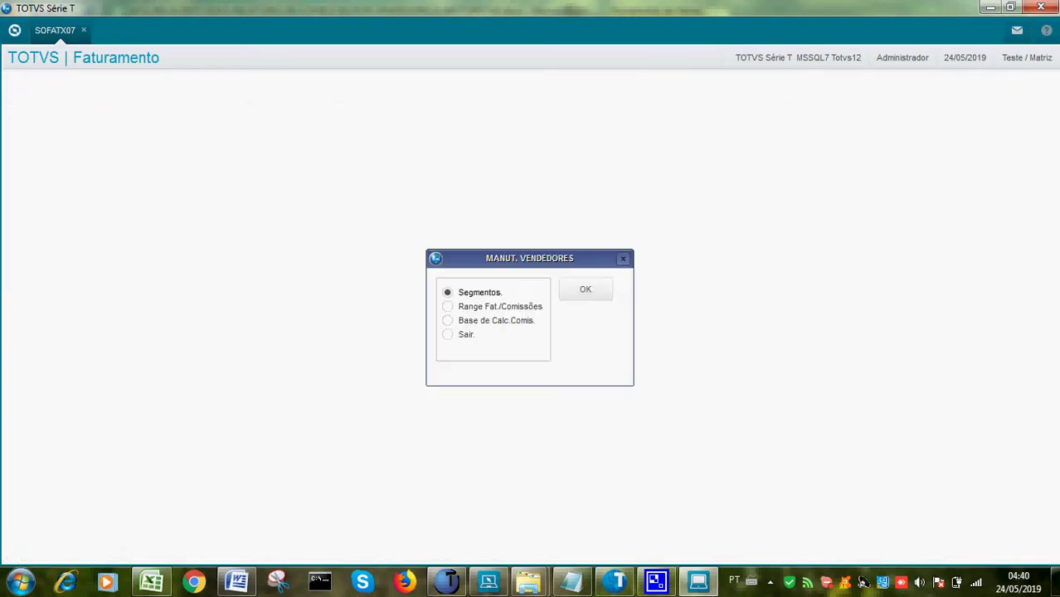
# Inspect level 01 of the Range Fat./Comissão table without changes, then close it
pyautogui.click(489, 306)
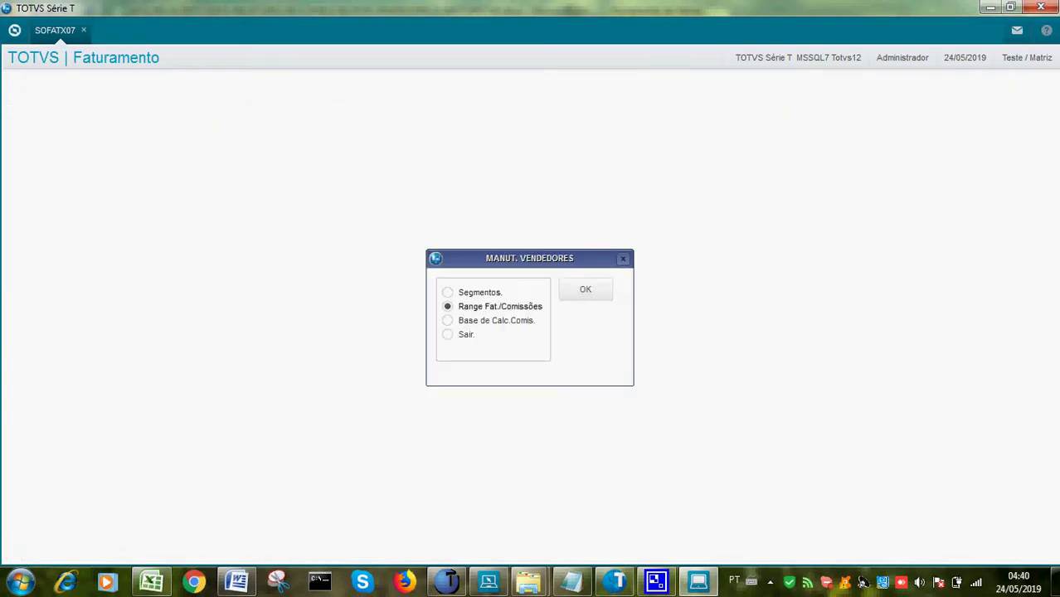
pyautogui.click(586, 288)
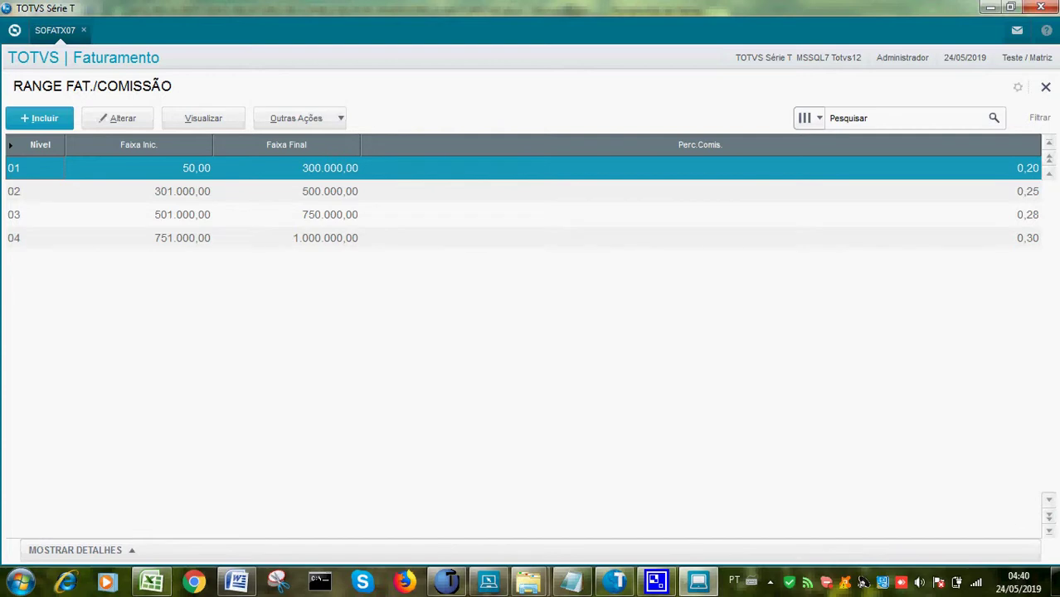
pyautogui.click(117, 118)
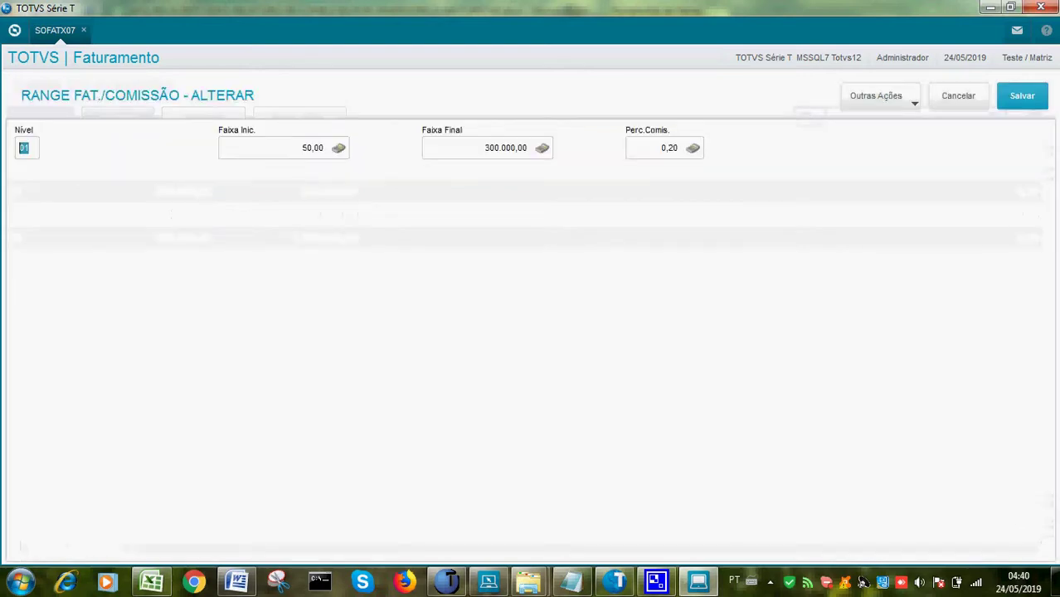
pyautogui.click(959, 96)
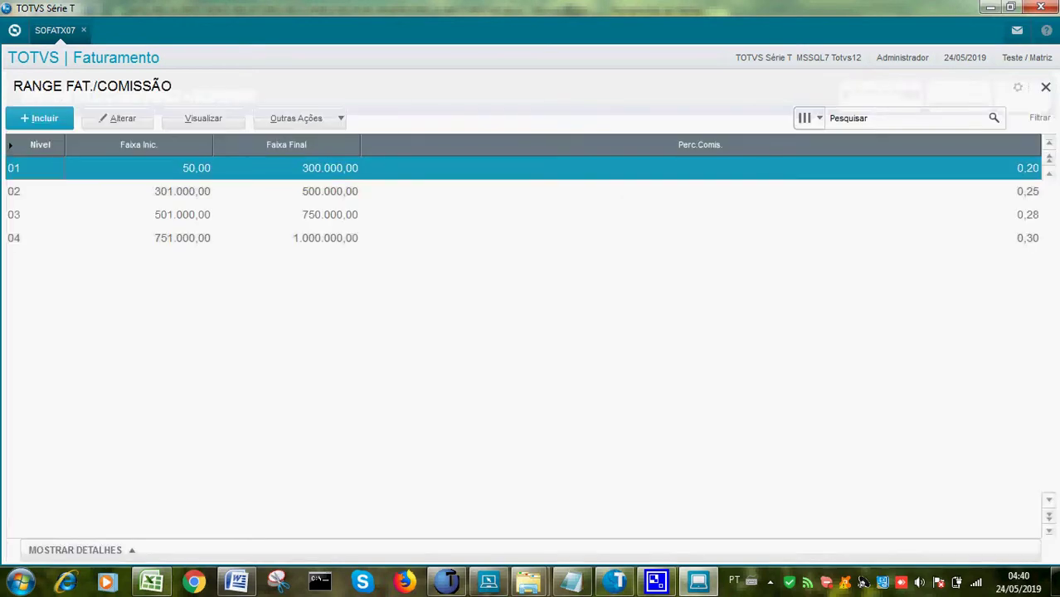
pyautogui.press('Escape')
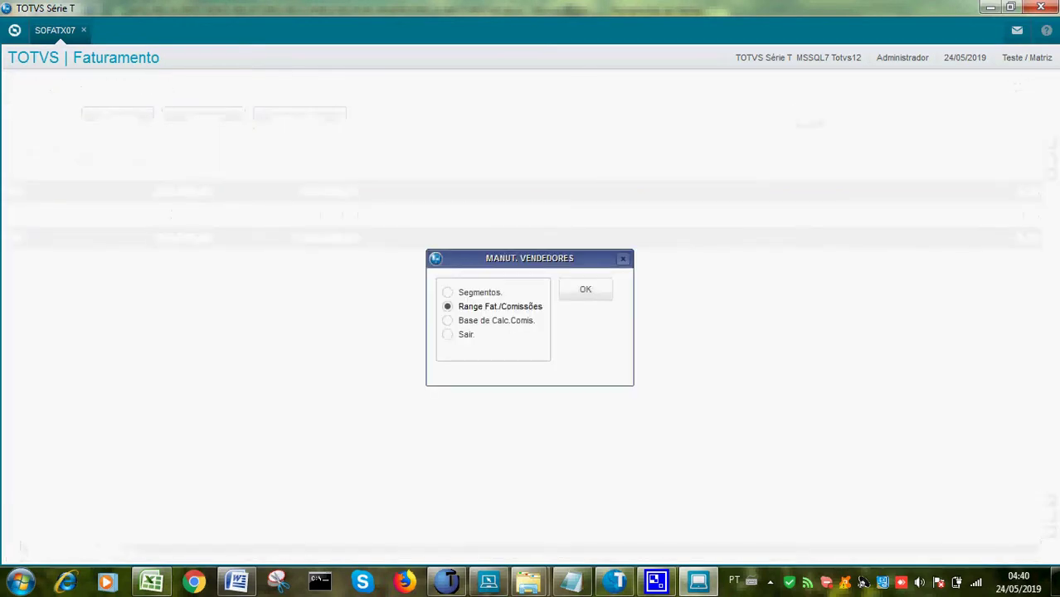
# Inspect commission base record 000266/000007 in Base Cálculo without saving, then close it
pyautogui.click(447, 320)
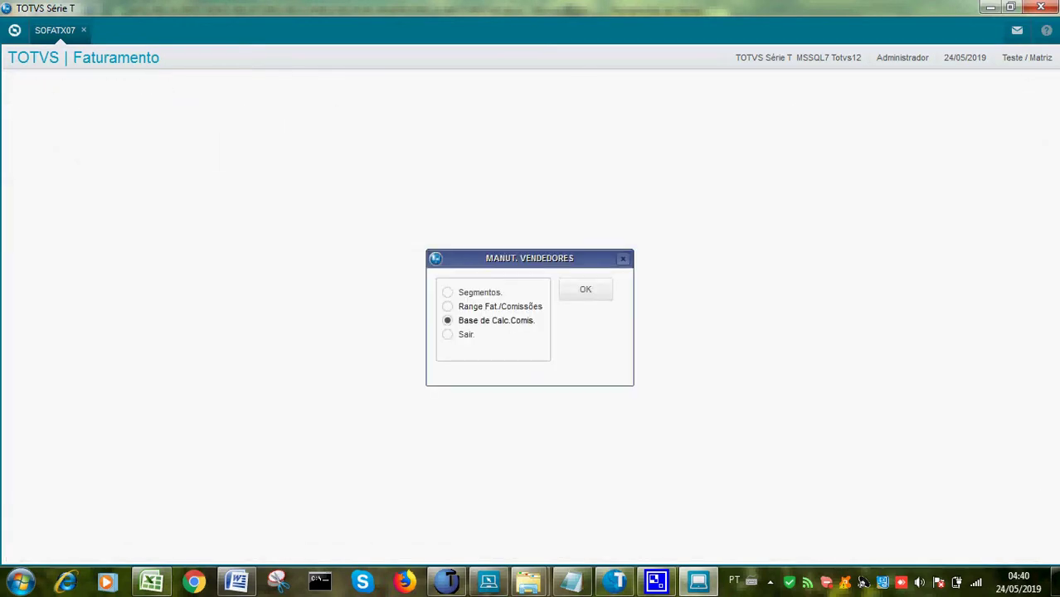
pyautogui.click(585, 289)
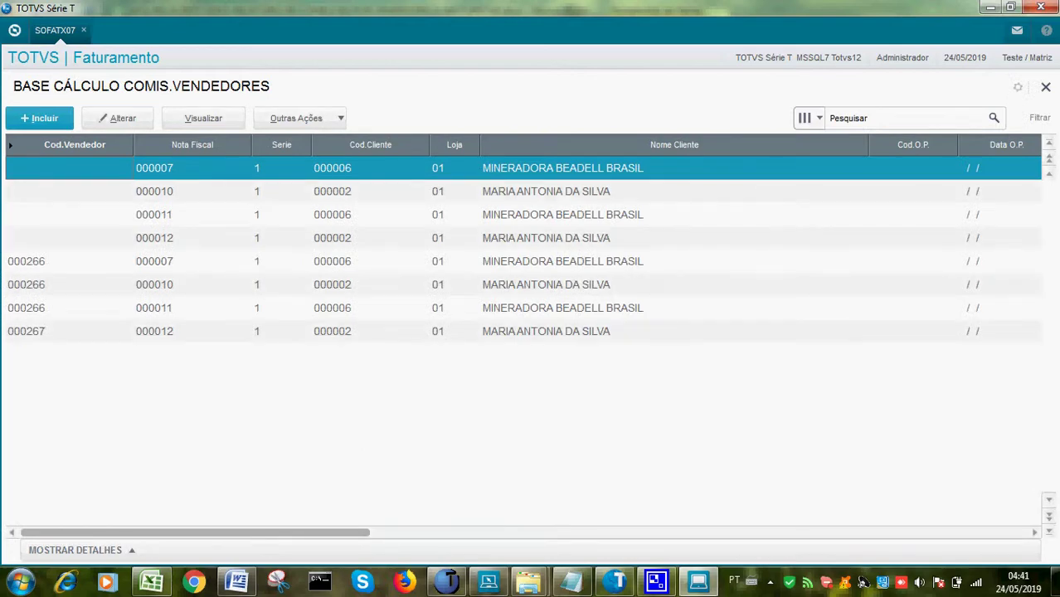
pyautogui.click(580, 261)
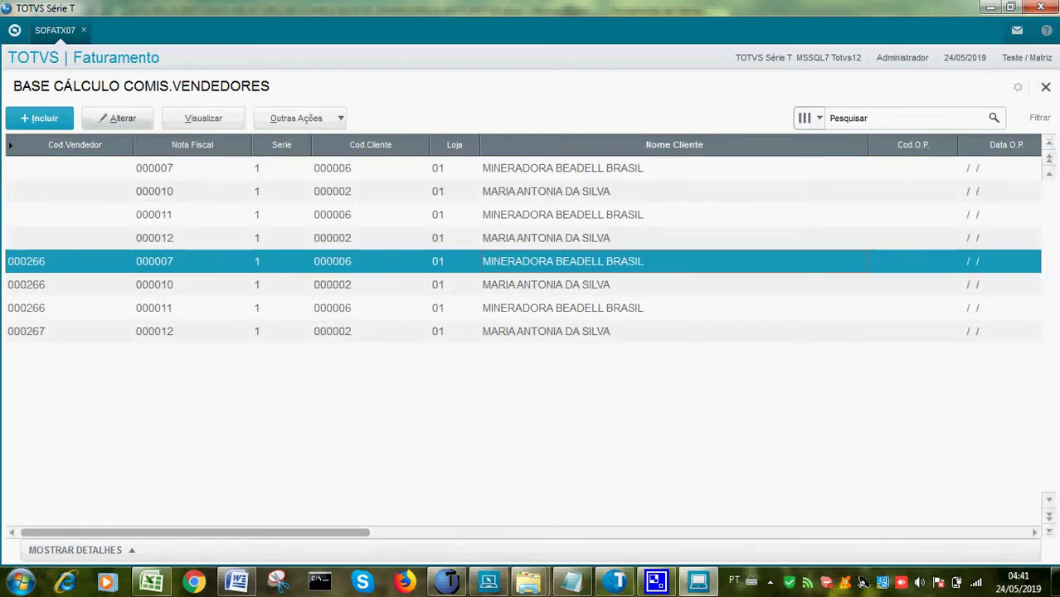
pyautogui.click(117, 118)
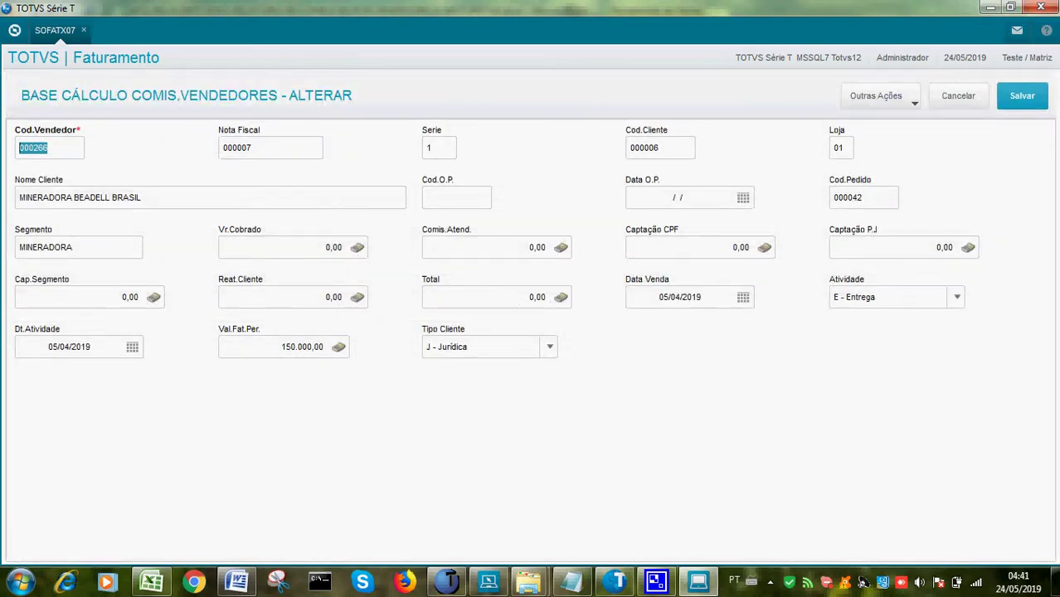
pyautogui.click(958, 95)
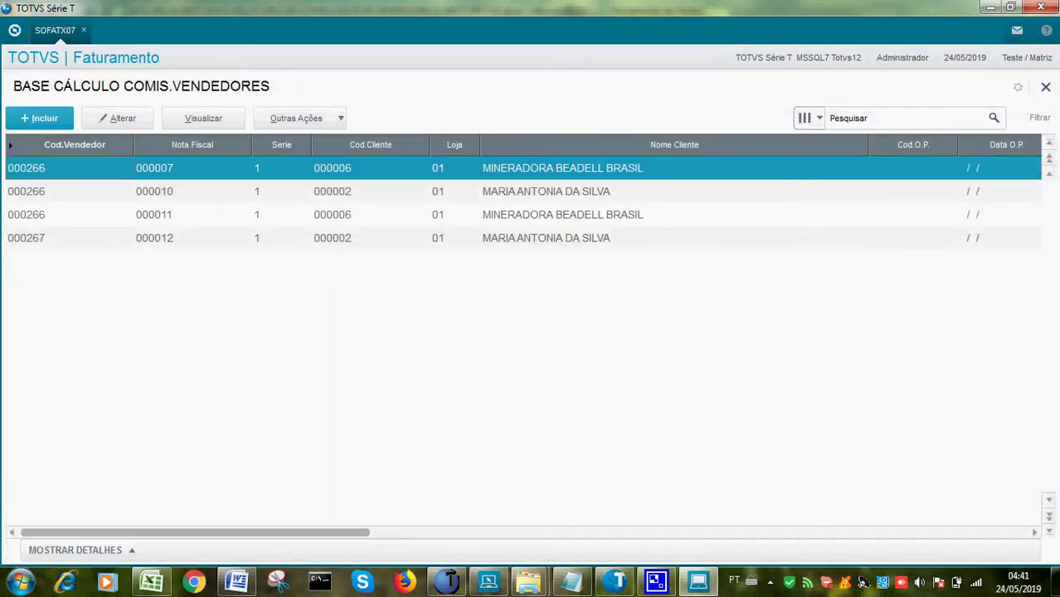
pyautogui.press('Escape')
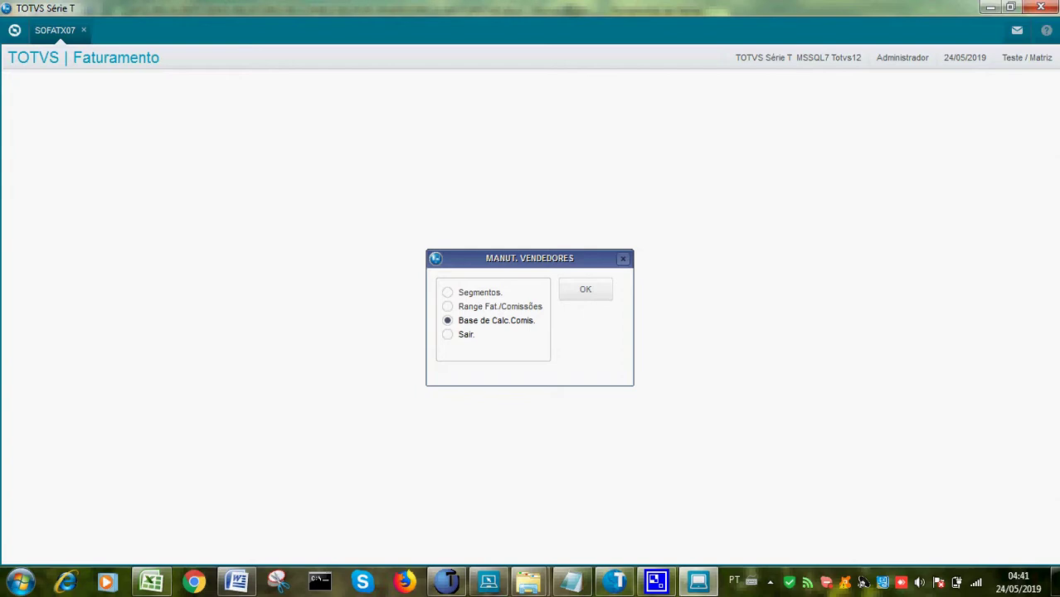
# Leave the salesperson options and open the drivers' Range Comissões table
pyautogui.press('Down')
pyautogui.press('Return')
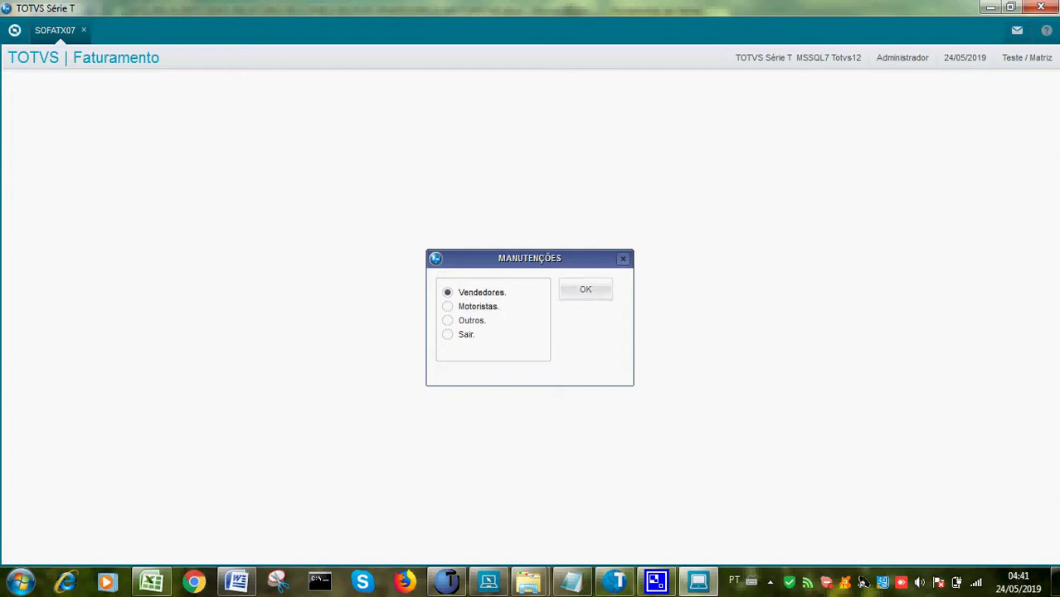
pyautogui.press('Down')
pyautogui.press('Return')
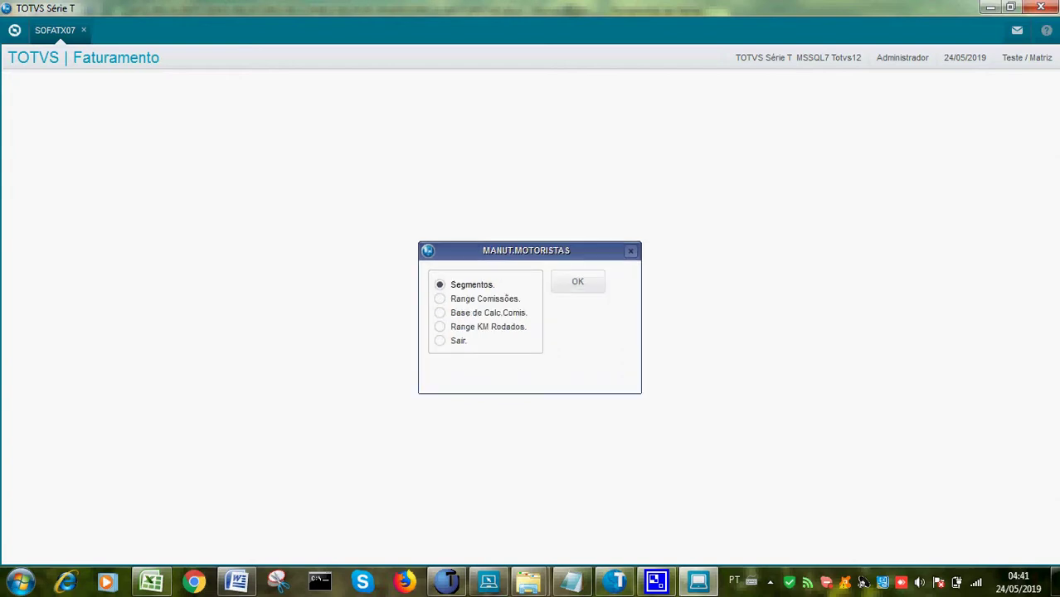
pyautogui.press('Down')
pyautogui.press('Return')
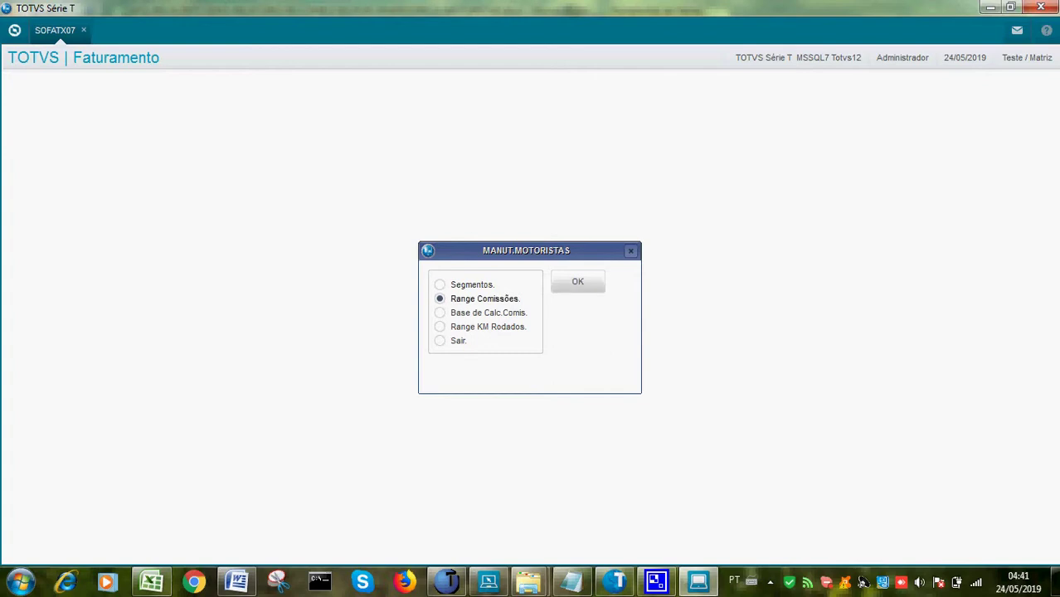
# Inspect driver ranges 02 and 06 PERCENTUAL SOBRE ACRESCIMO without saving, then close the table
pyautogui.press('Down')
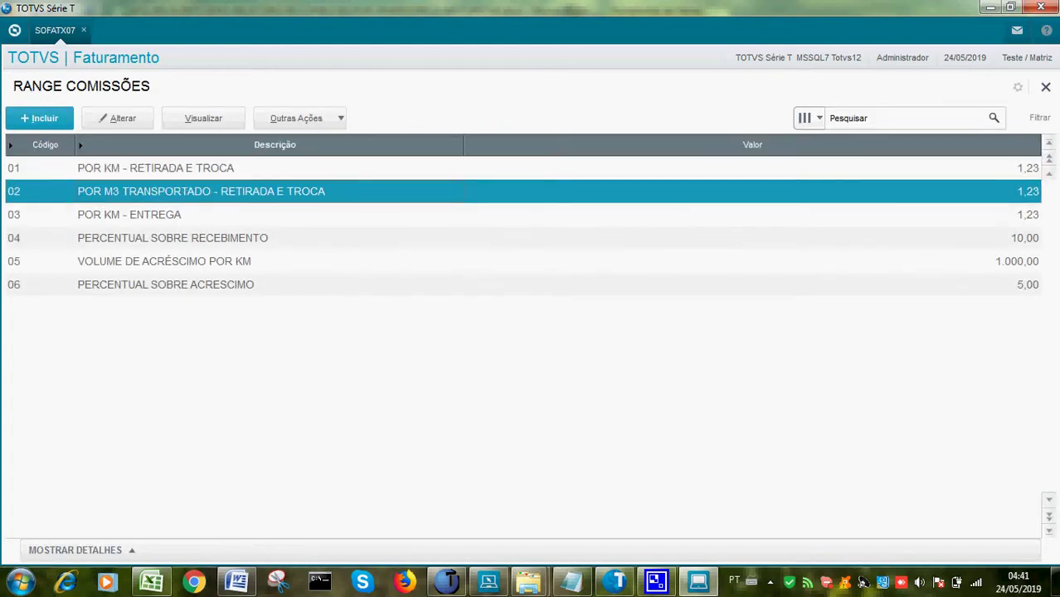
pyautogui.hotkey('alt', 'a')
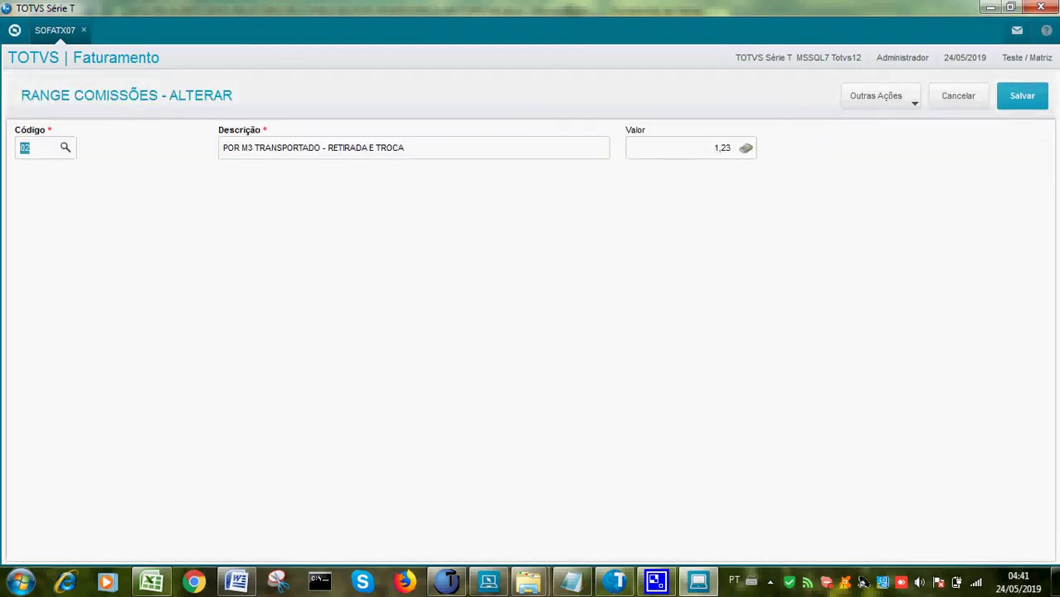
pyautogui.hotkey('alt', 'c')
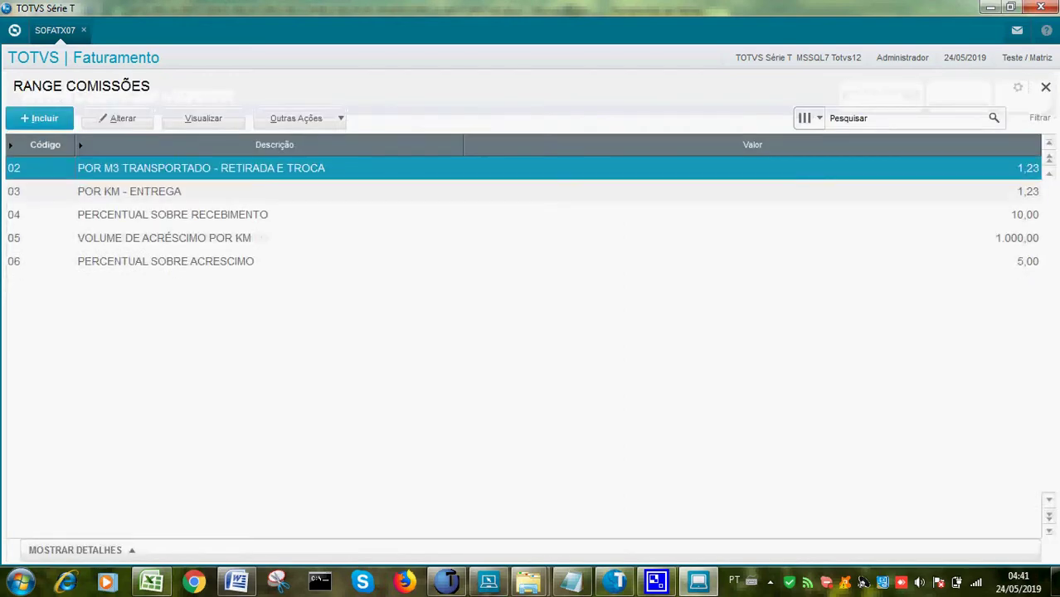
pyautogui.click(166, 261)
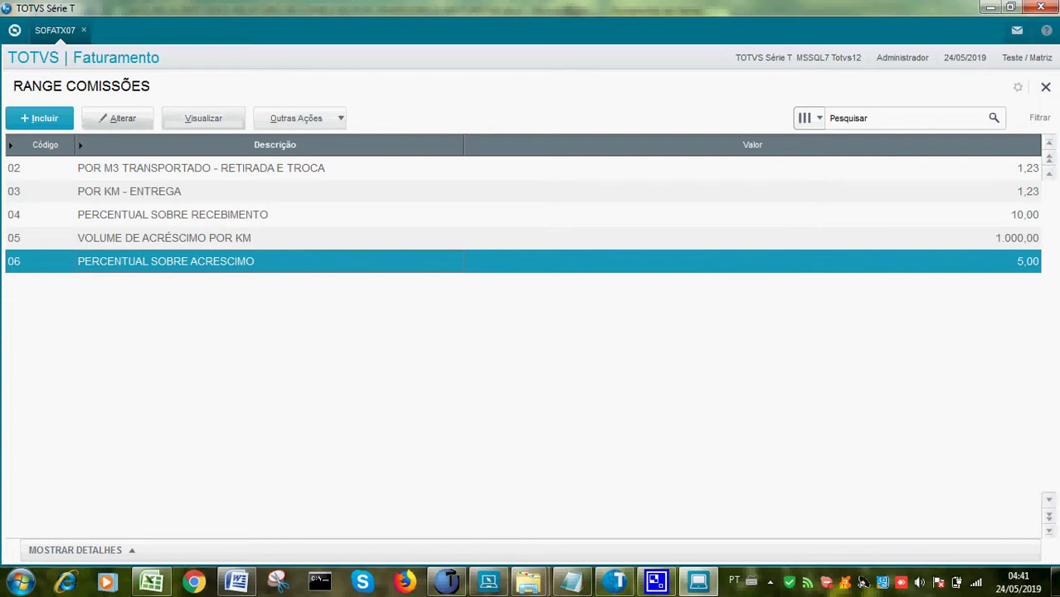
pyautogui.click(117, 118)
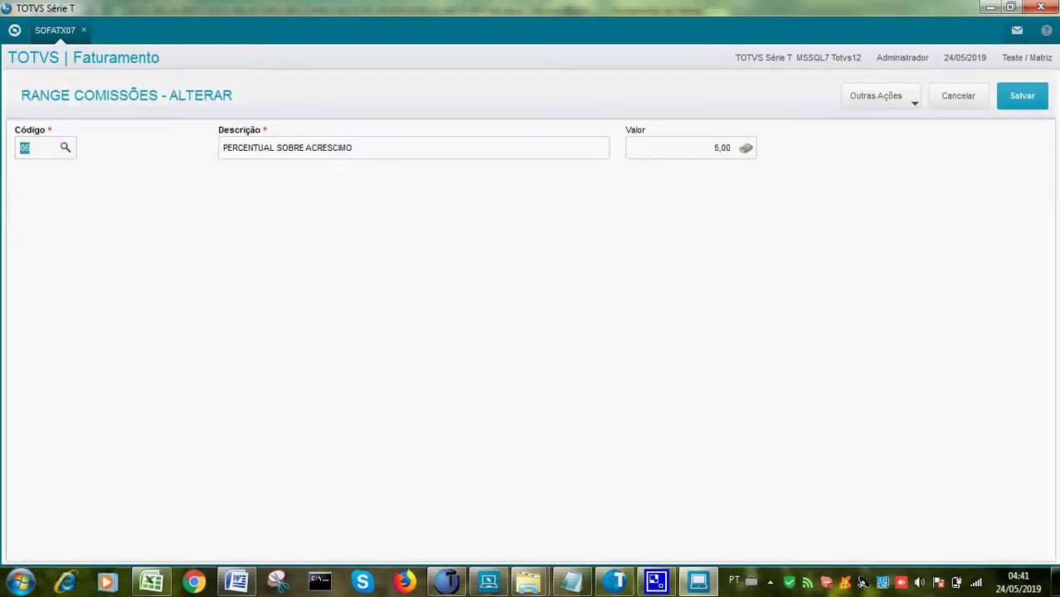
pyautogui.click(958, 95)
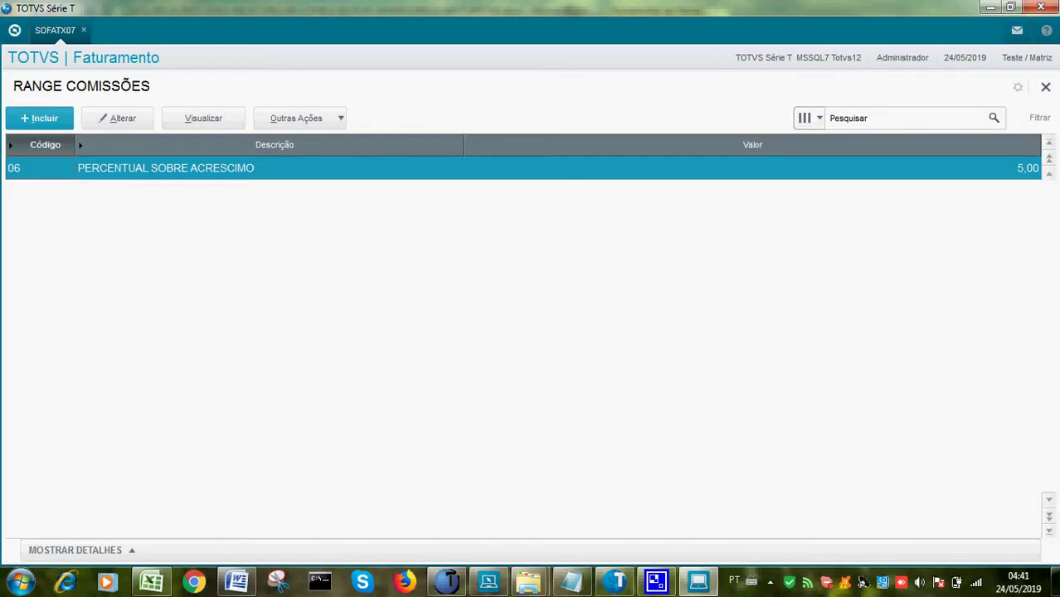
pyautogui.press('Escape')
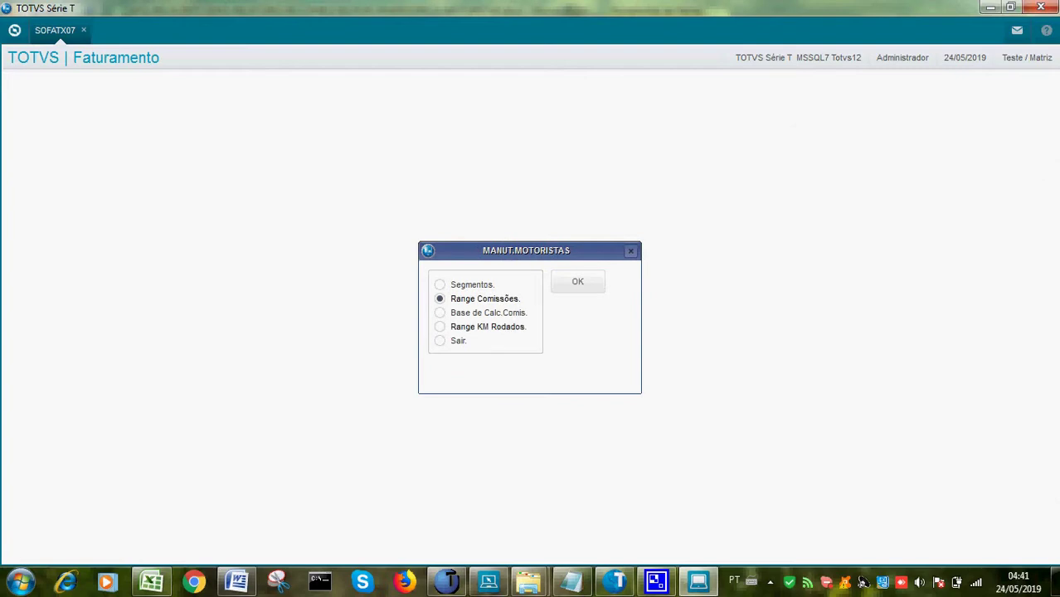
# Try Base de Calc.Comis. (Em Produção error), then inspect the 001000 KM range without saving
pyautogui.press('Down')
pyautogui.press('Return')
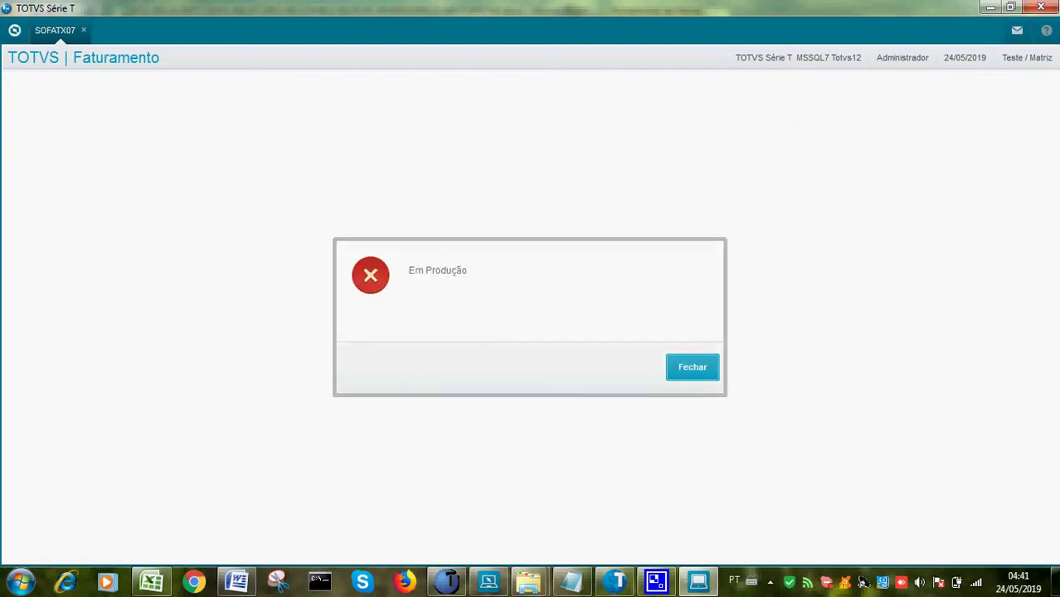
pyautogui.press('Return')
pyautogui.press('Down')
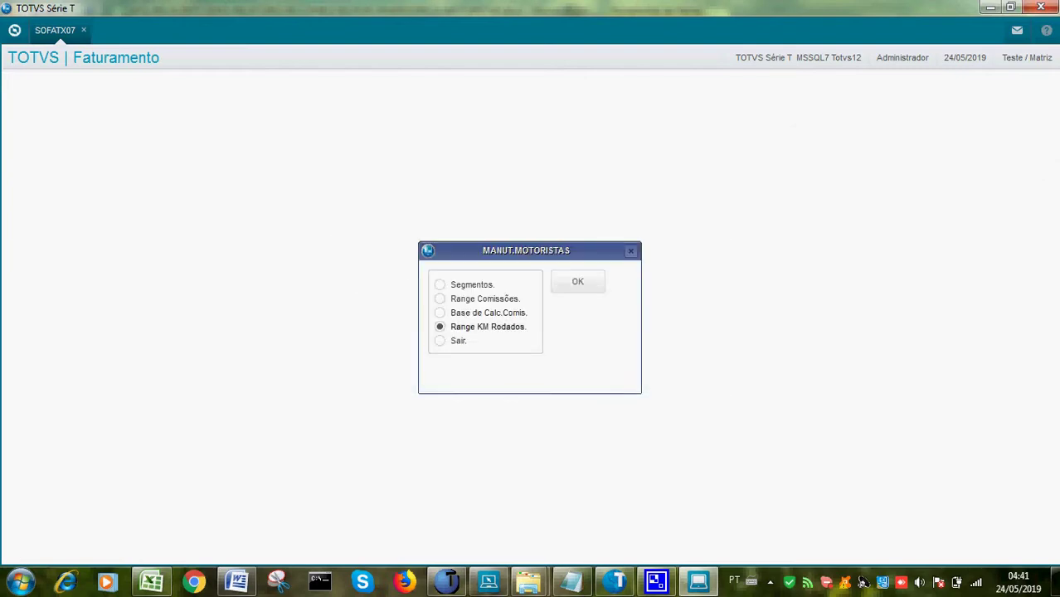
pyautogui.press('Return')
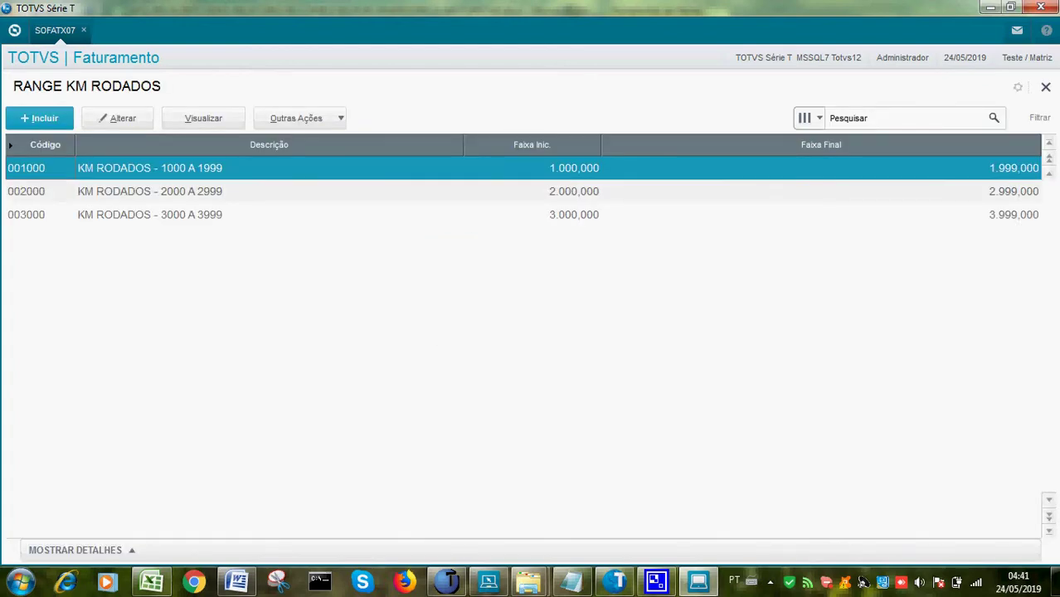
pyautogui.press('Return')
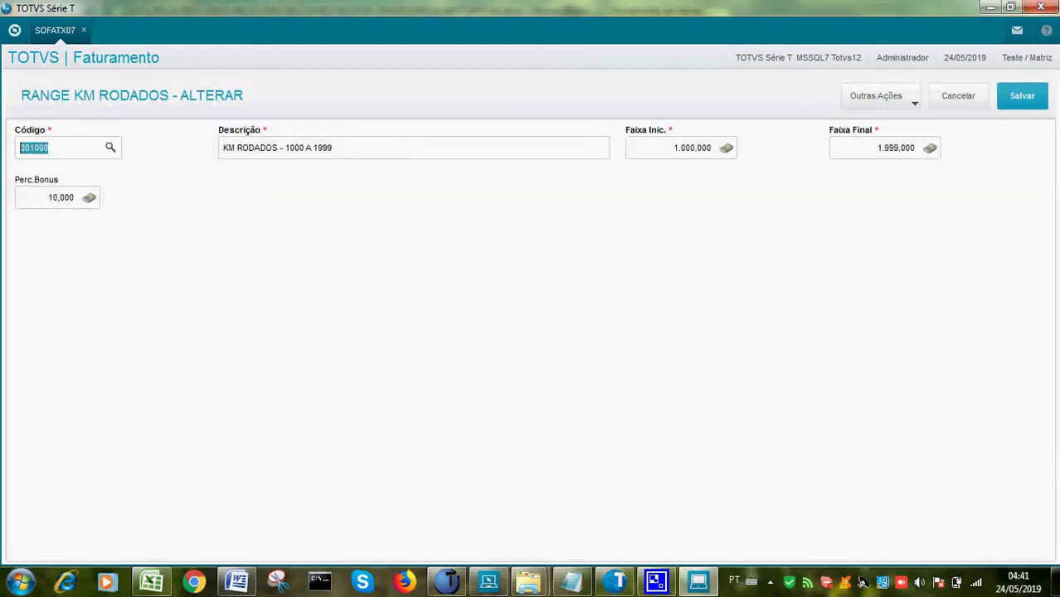
pyautogui.press('Escape')
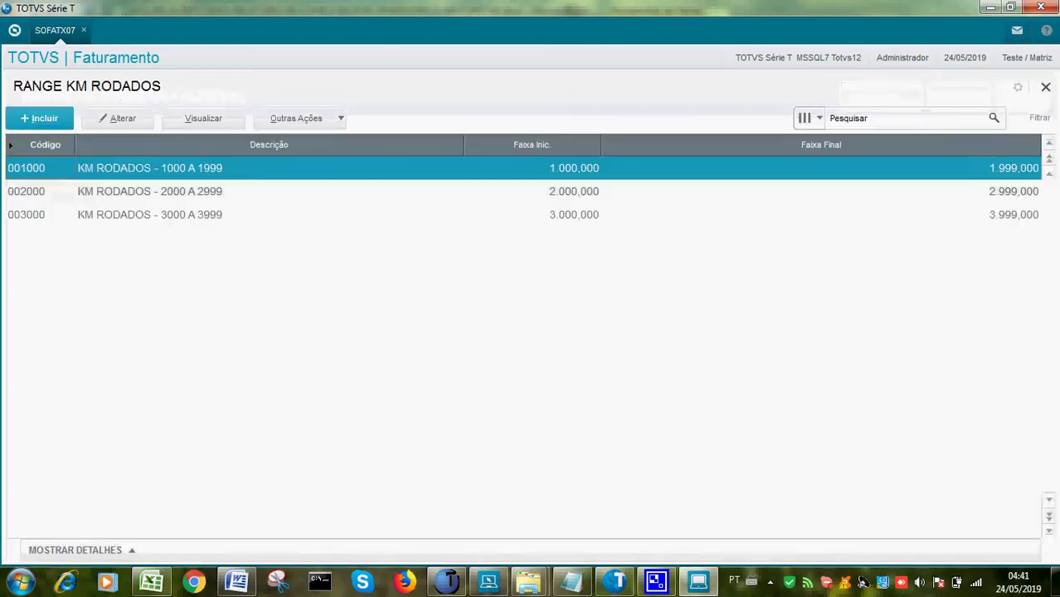
pyautogui.press('Escape')
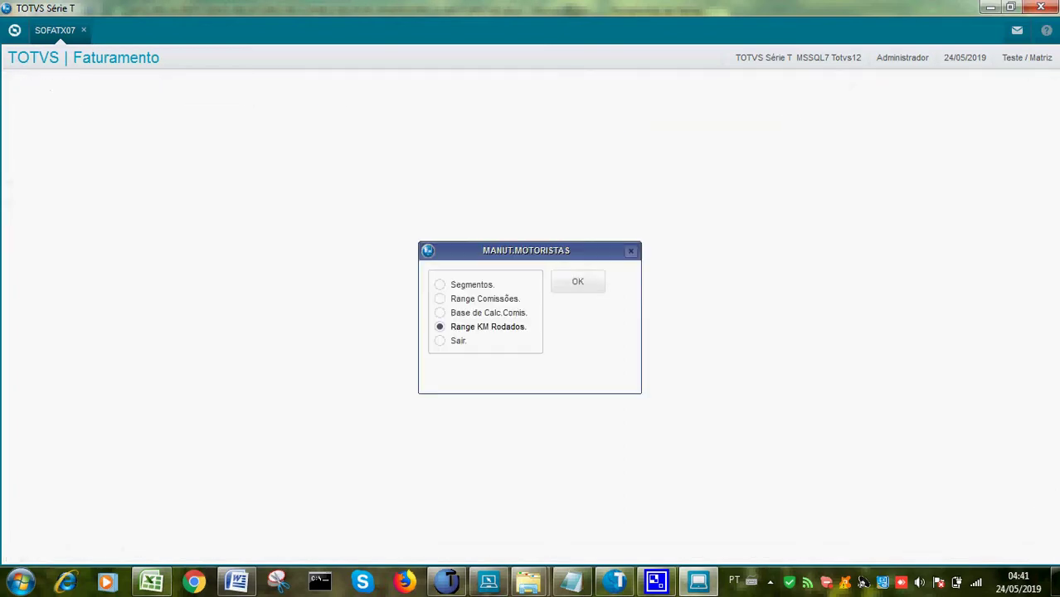
# Back out of the driver options and open the Outros maintenance options
pyautogui.press('Down')
pyautogui.press('Return')
pyautogui.press('Down')
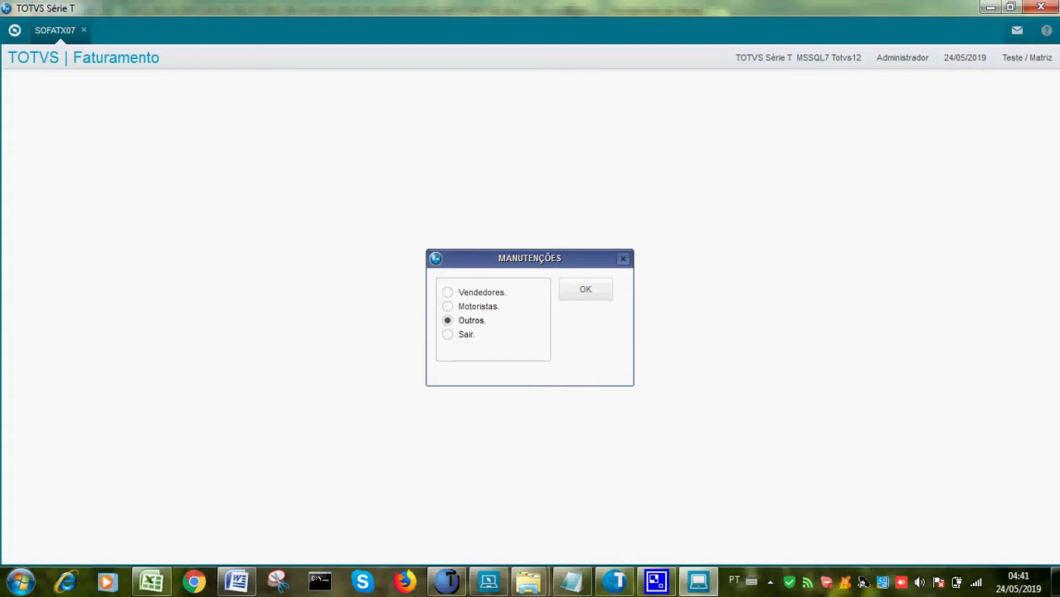
pyautogui.press('Return')
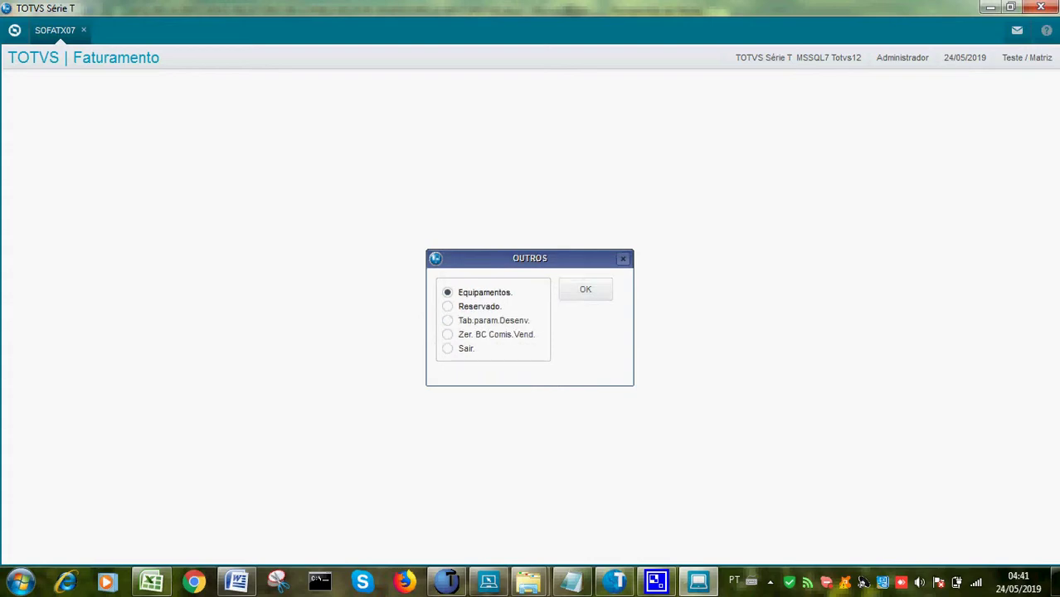
# View the Equipamentos list, then clear the salesperson commission base table ZC1, confirming twice
pyautogui.press('Return')
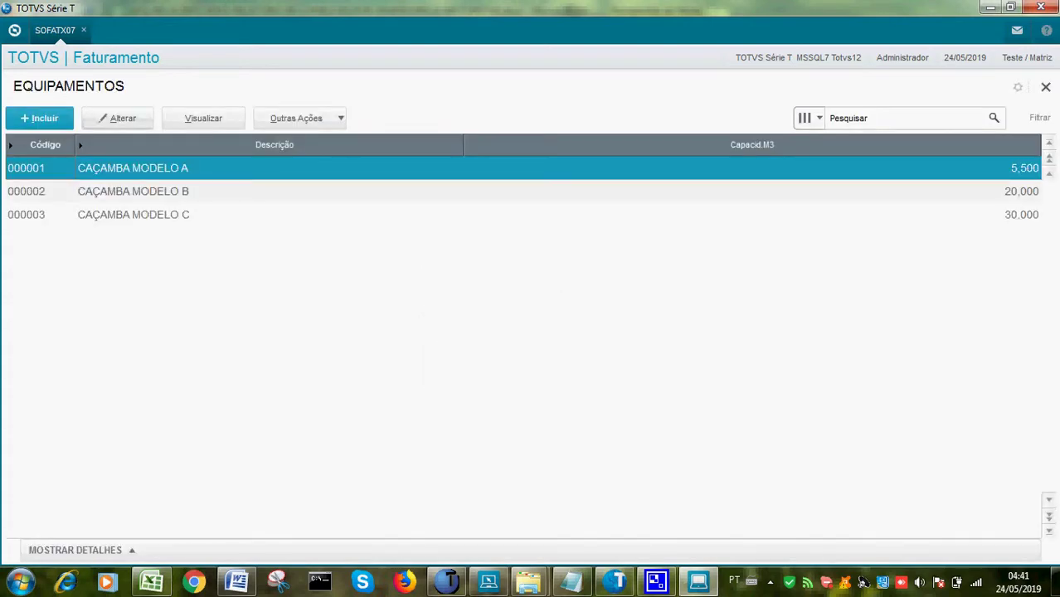
pyautogui.press('Escape')
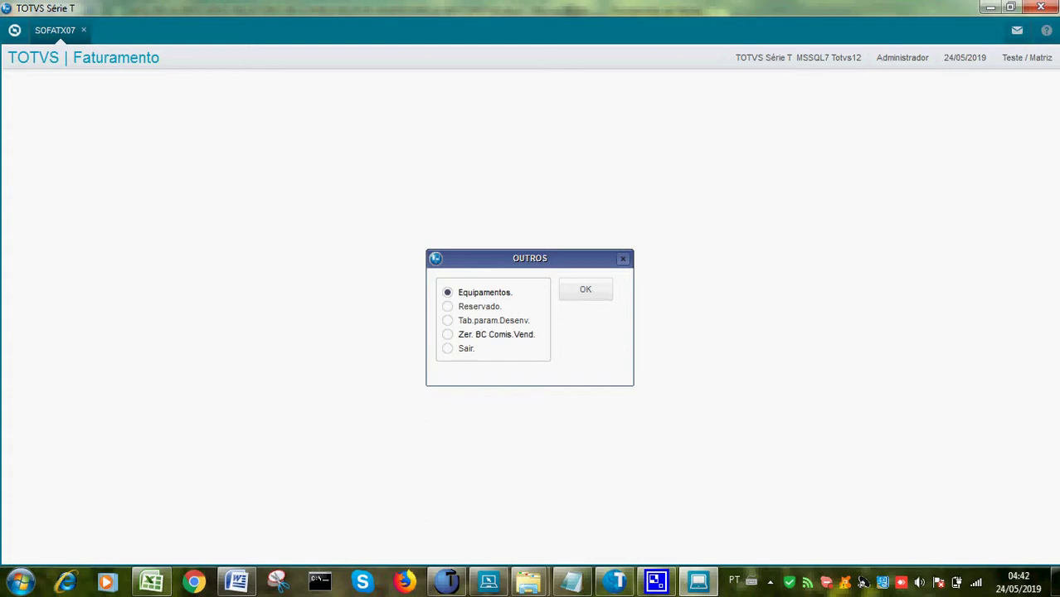
pyautogui.click(448, 335)
pyautogui.click(585, 289)
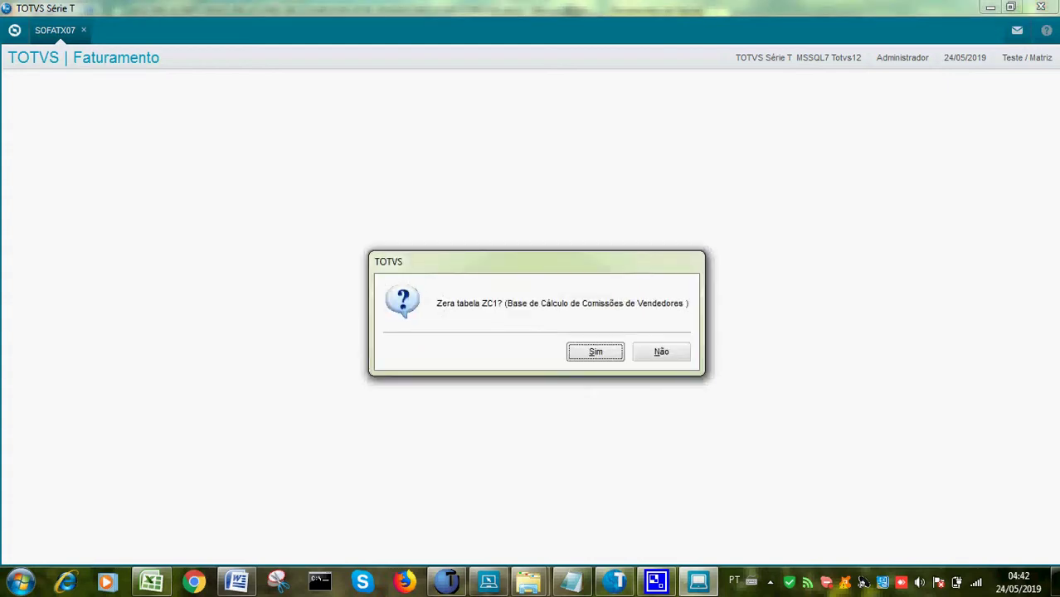
pyautogui.press('Return')
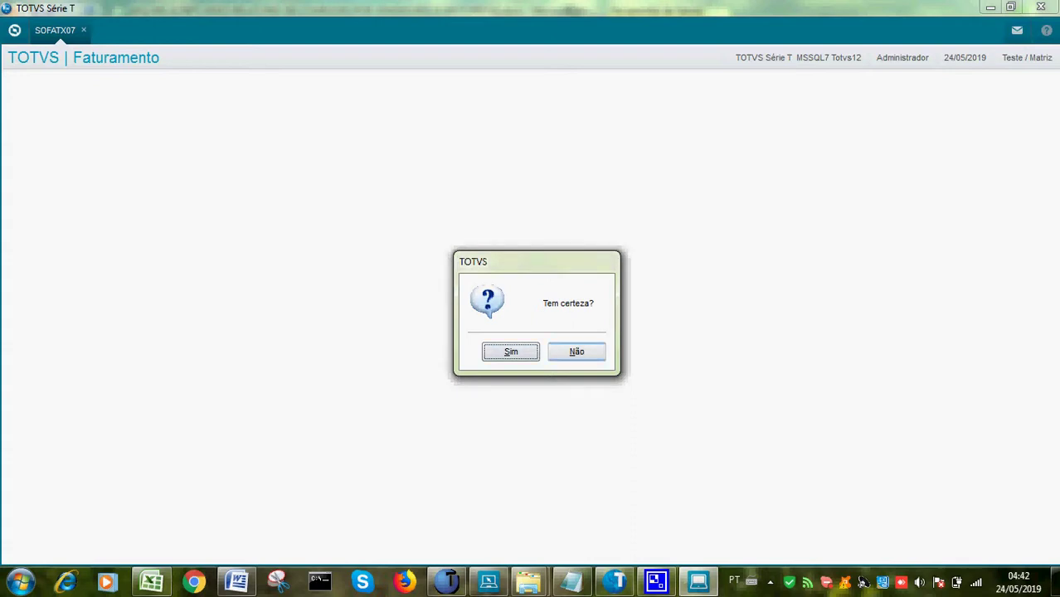
pyautogui.press('Return')
pyautogui.press('Return')
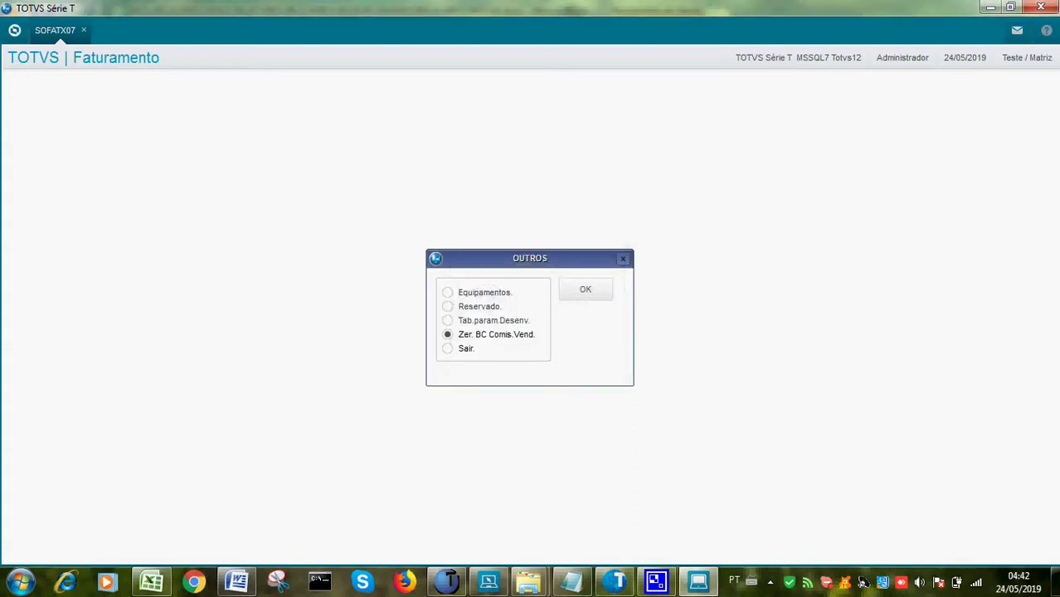
# Leave the Outros and maintenance options, then exit the commissions menu
pyautogui.press('Return')
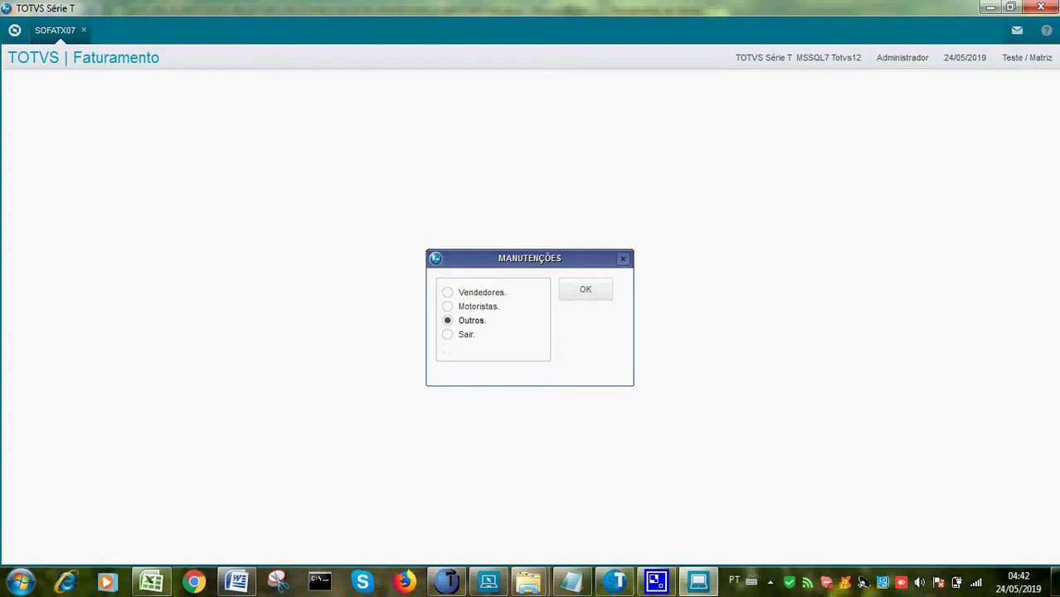
pyautogui.press('Down')
pyautogui.press('Return')
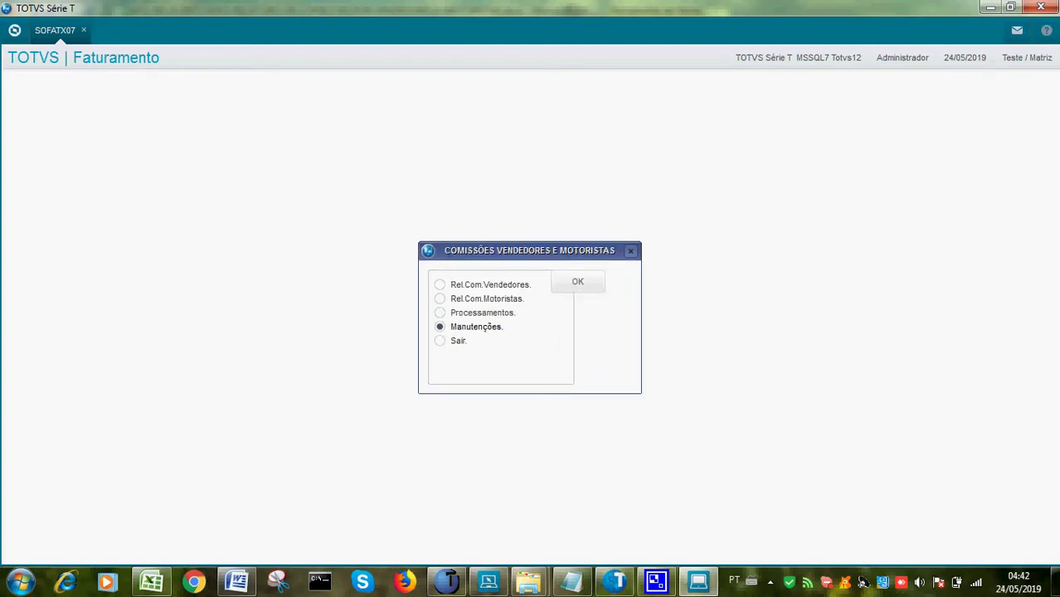
pyautogui.press('Down')
pyautogui.press('Return')
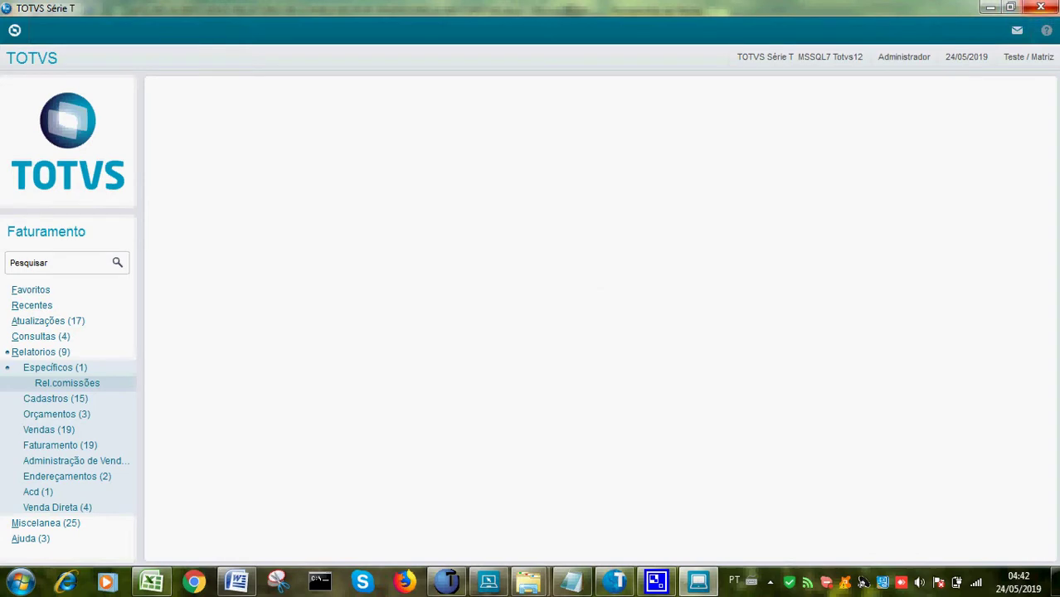
# Exit Protheus via Finalizar, then open and minimize CamStudio to reveal the Excel instructions workbook
pyautogui.press('Escape')
pyautogui.hotkey('alt', 'f')
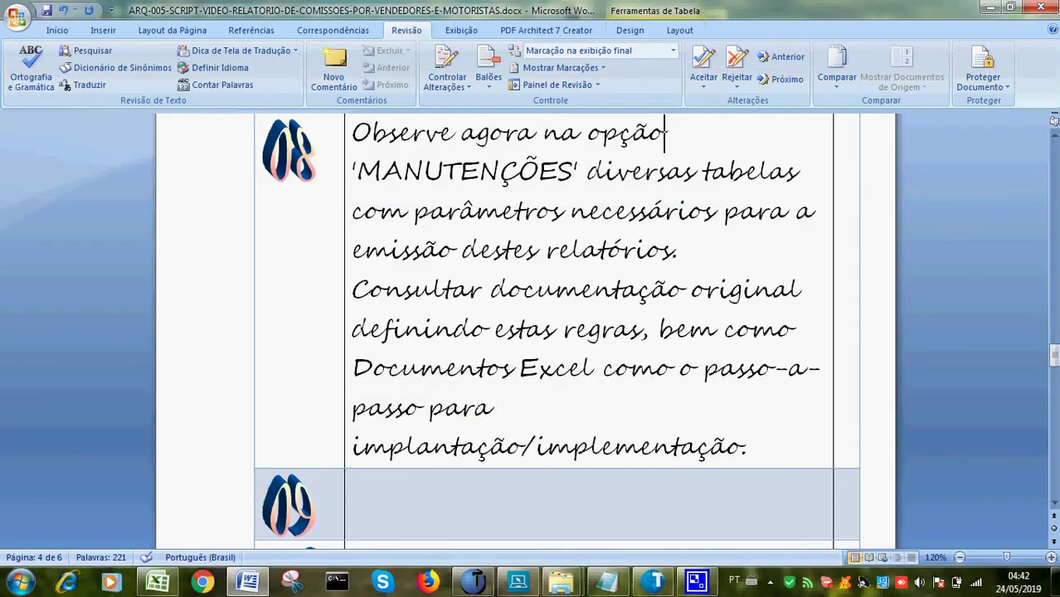
pyautogui.click(770, 582)
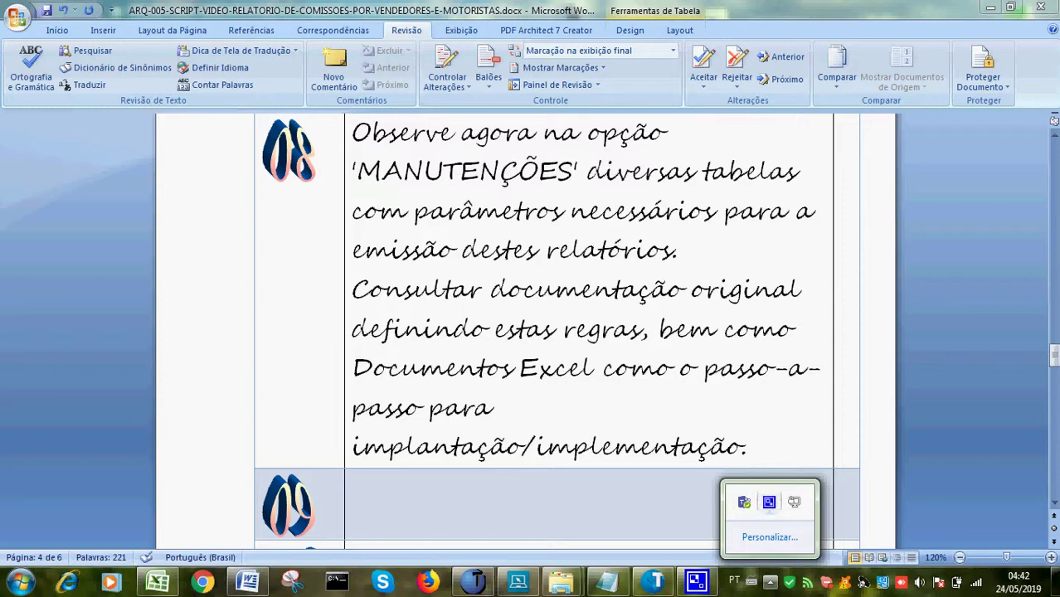
pyautogui.click(769, 502)
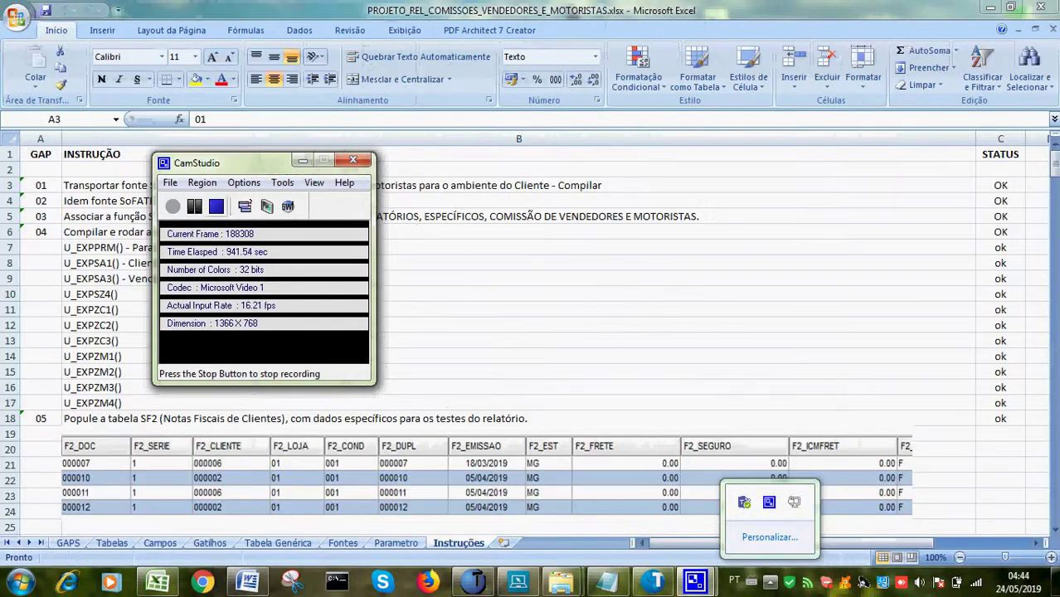
pyautogui.click(303, 160)
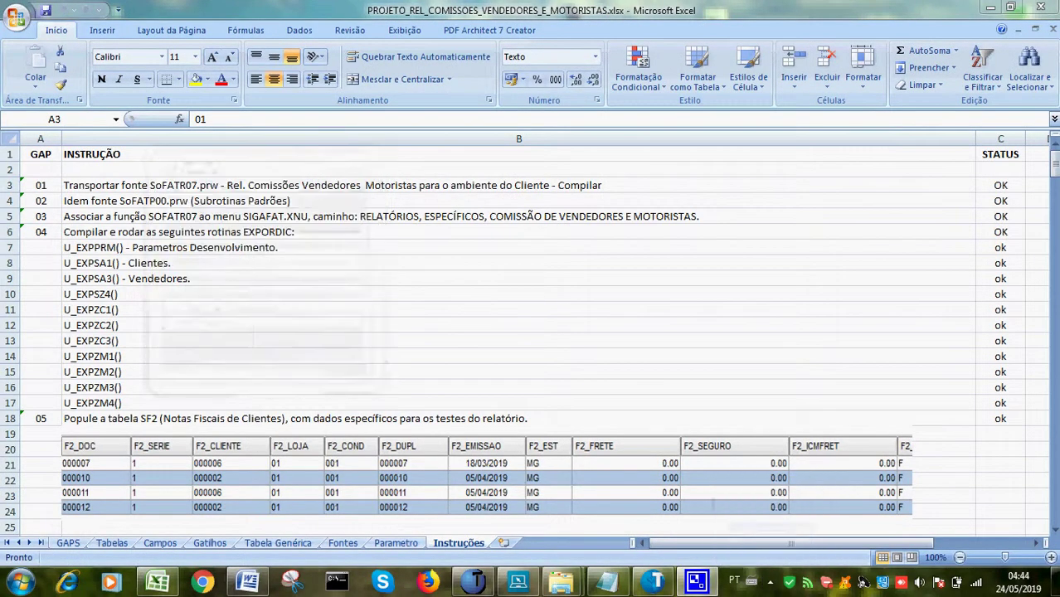
# Read down the Instruções sheet through the SA1/SA3 test data and ZC2, ZC3, ZM2, ZM3 steps
pyautogui.press('Down')
pyautogui.press('Down')
pyautogui.press('Down')
pyautogui.press('Down')
pyautogui.press('Down')
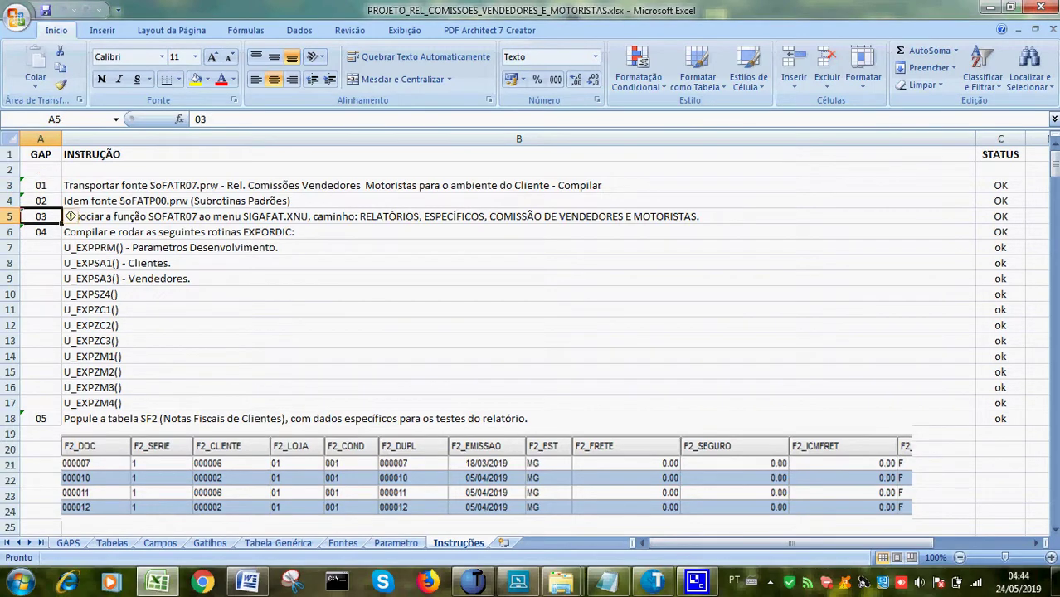
pyautogui.press('Down')
pyautogui.press('Down')
pyautogui.press('Down')
pyautogui.press('Down')
pyautogui.press('Down')
pyautogui.press('Down')
pyautogui.press('Down')
pyautogui.press('Down')
pyautogui.press('Down')
pyautogui.press('Down')
pyautogui.press('Down')
pyautogui.press('Down')
pyautogui.press('Down')
pyautogui.press('Down')
pyautogui.press('Down')
pyautogui.press('Down')
pyautogui.press('Down')
pyautogui.press('Down')
pyautogui.press('Down')
pyautogui.press('Down')
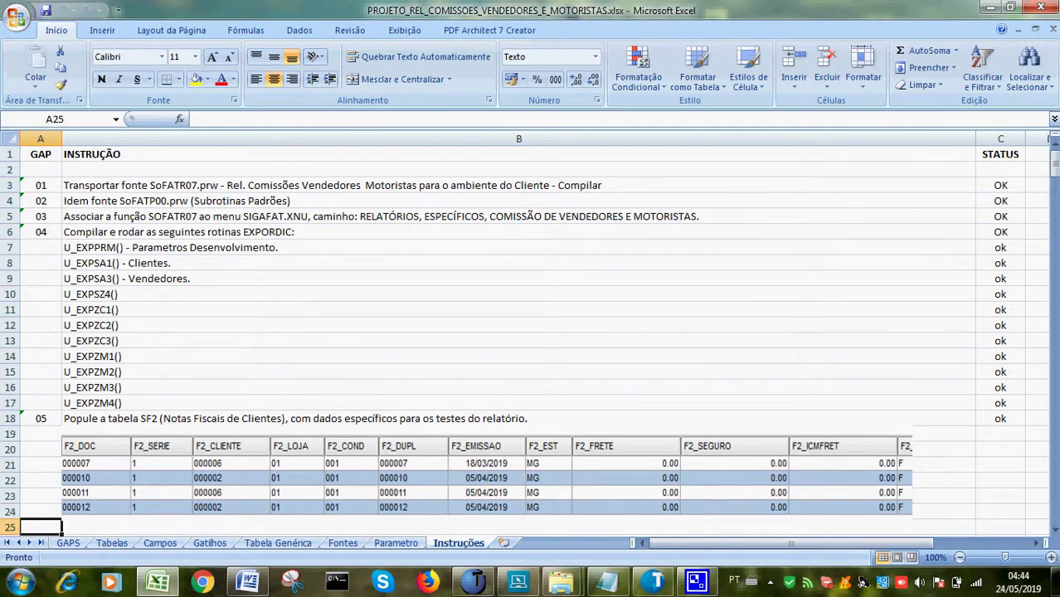
pyautogui.press('Down')
pyautogui.press('Down')
pyautogui.press('Down')
pyautogui.press('Down')
pyautogui.press('Down')
pyautogui.press('Down')
pyautogui.press('Down')
pyautogui.press('Down')
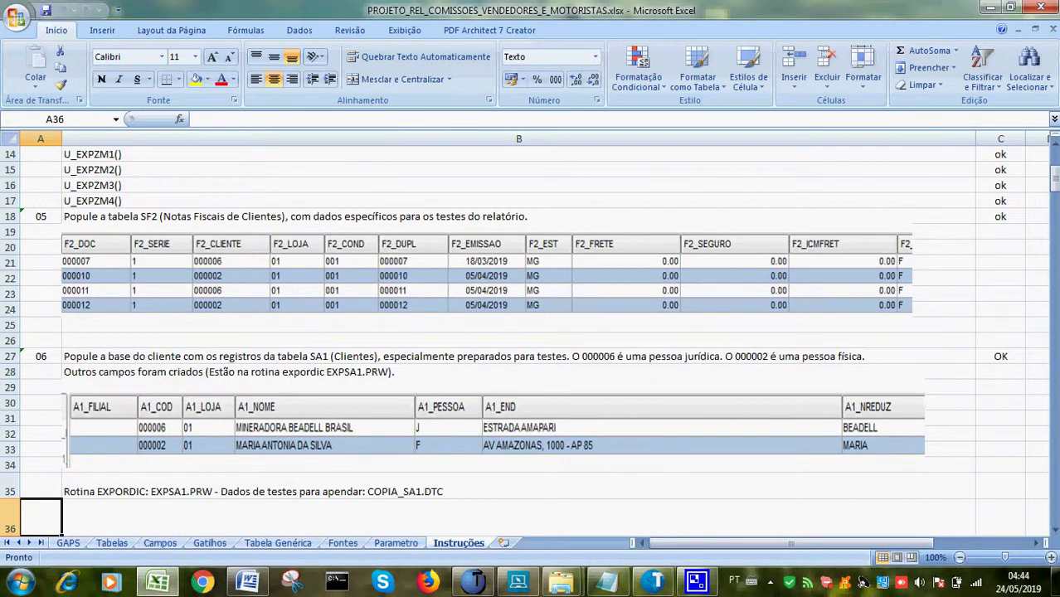
pyautogui.press('Down')
pyautogui.press('Down')
pyautogui.press('Down')
pyautogui.press('Down')
pyautogui.press('Down')
pyautogui.press('Down')
pyautogui.press('Down')
pyautogui.press('Down')
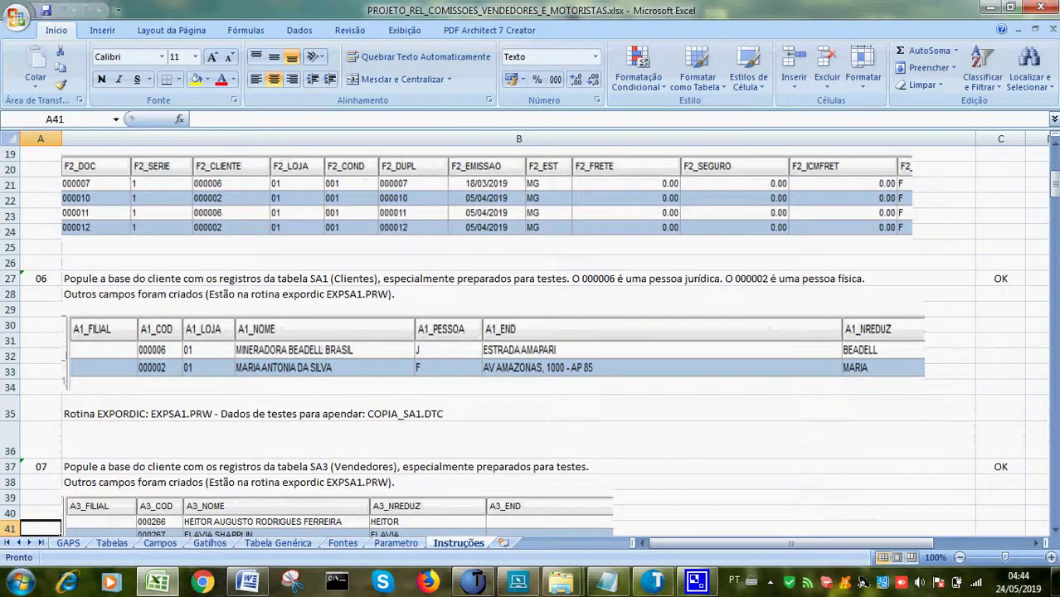
pyautogui.press('Down')
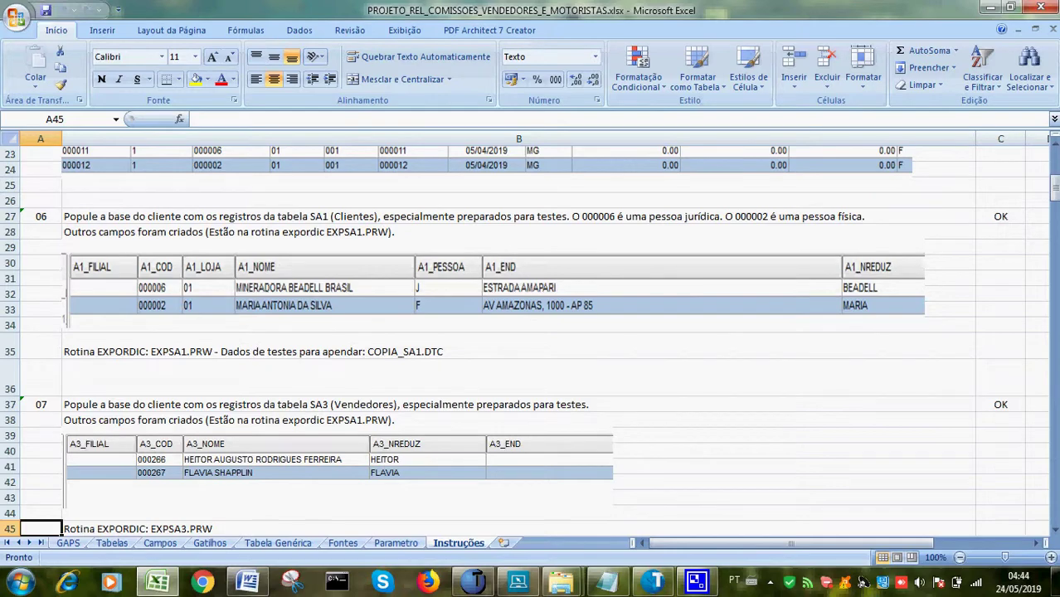
pyautogui.press('Down')
pyautogui.press('Down')
pyautogui.press('Down')
pyautogui.press('Down')
pyautogui.press('Down')
pyautogui.press('Down')
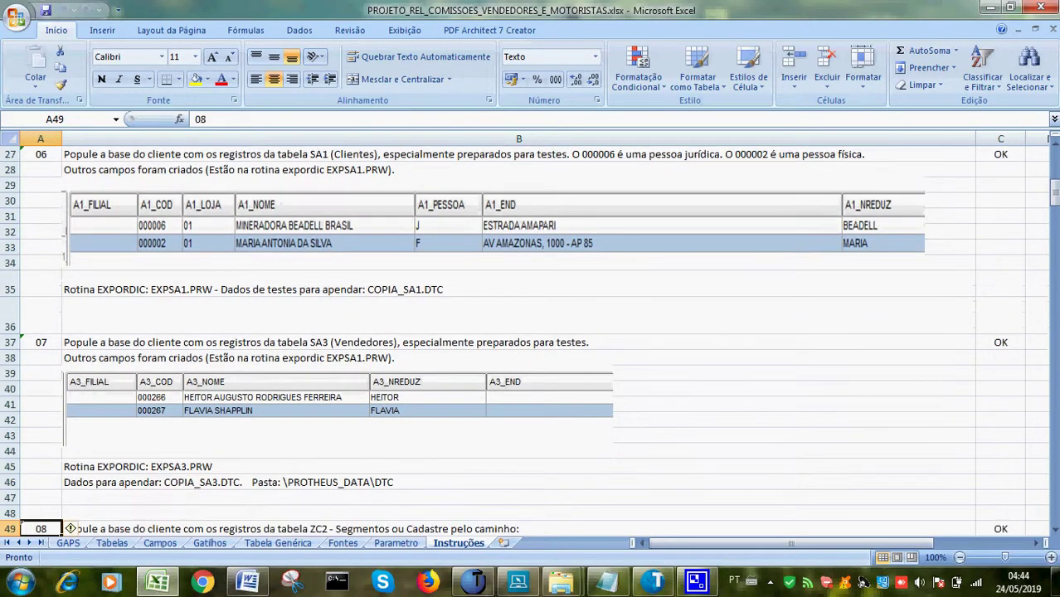
pyautogui.press('Down')
pyautogui.press('Down')
pyautogui.press('Down')
pyautogui.press('Down')
pyautogui.press('Down')
pyautogui.press('Down')
pyautogui.press('Down')
pyautogui.press('Down')
pyautogui.press('Down')
pyautogui.press('Down')
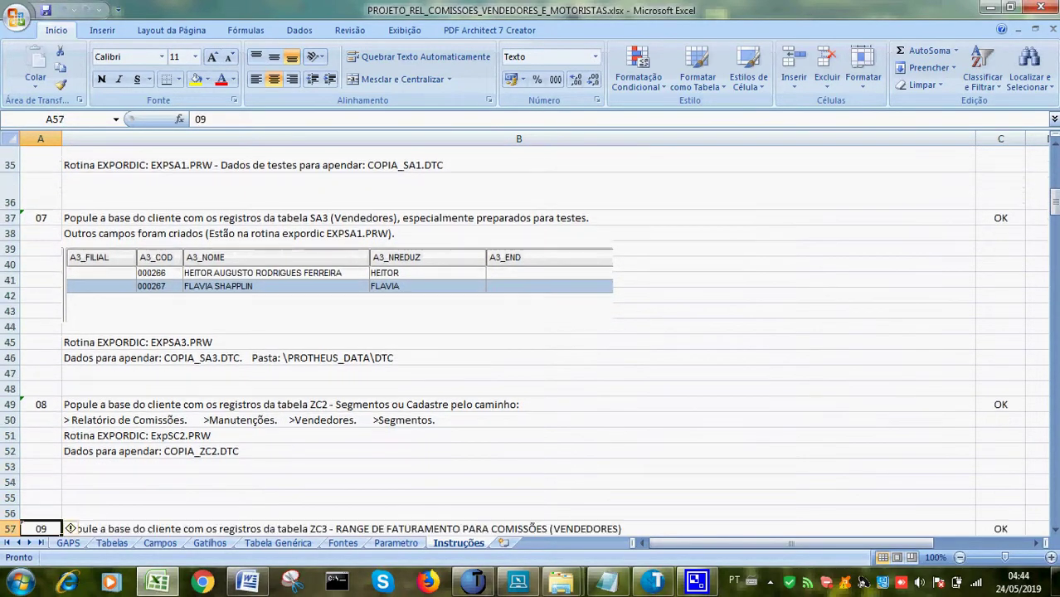
pyautogui.press('Down')
pyautogui.press('Down')
pyautogui.press('Down')
pyautogui.press('Down')
pyautogui.press('Down')
pyautogui.press('Down')
pyautogui.press('Down')
pyautogui.press('Down')
pyautogui.press('Down')
pyautogui.press('Down')
pyautogui.press('Down')
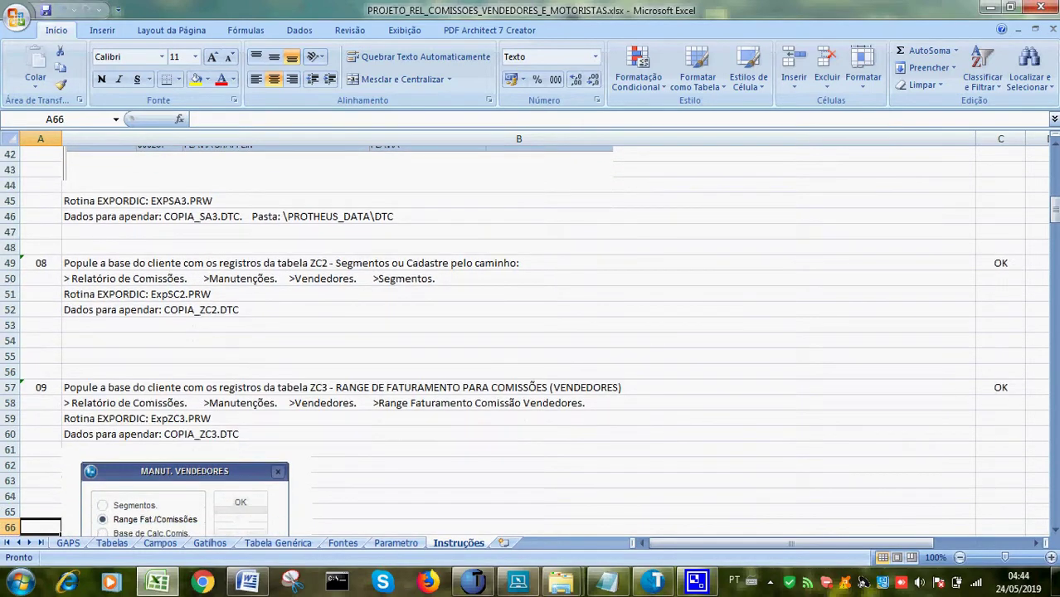
pyautogui.press('Down')
pyautogui.press('Down')
pyautogui.press('Down')
pyautogui.press('Down')
pyautogui.press('Down')
pyautogui.press('Down')
pyautogui.press('Down')
pyautogui.press('Down')
pyautogui.press('Down')
pyautogui.press('Down')
pyautogui.press('Down')
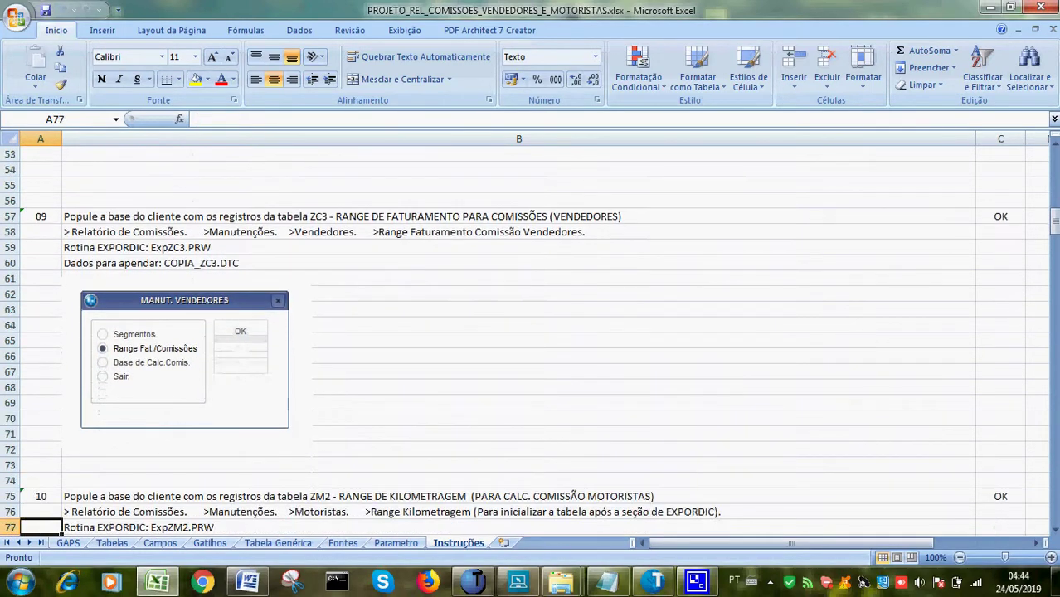
pyautogui.press('Down')
pyautogui.press('Down')
pyautogui.press('Down')
pyautogui.press('Down')
pyautogui.press('Down')
pyautogui.press('Down')
pyautogui.press('Down')
pyautogui.press('Down')
pyautogui.press('Down')
pyautogui.press('Down')
pyautogui.press('Down')
pyautogui.press('Down')
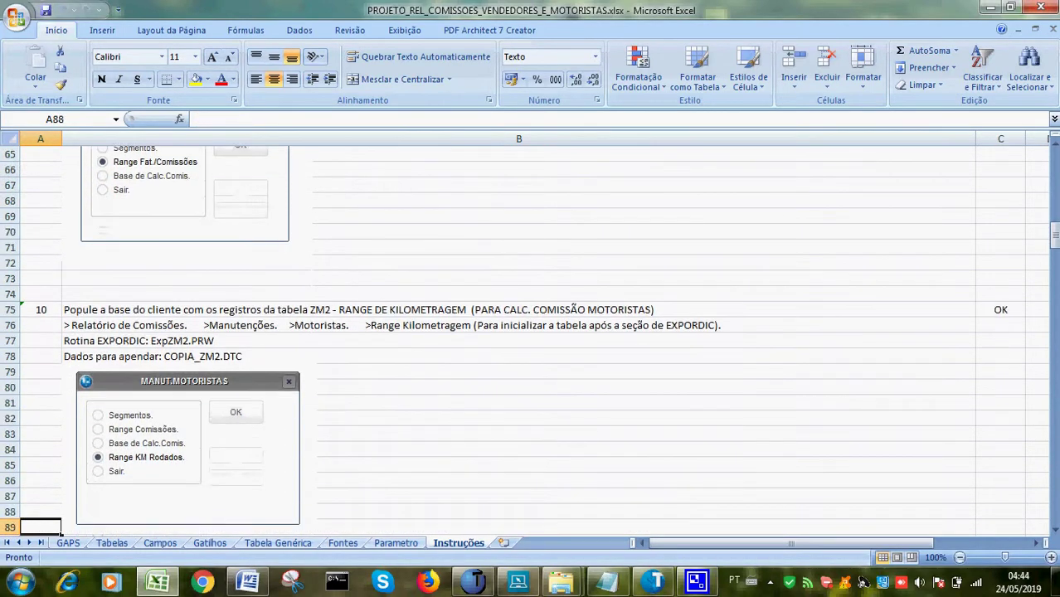
pyautogui.press('Down')
pyautogui.press('Down')
pyautogui.press('Down')
pyautogui.press('Down')
pyautogui.press('Down')
pyautogui.press('Down')
pyautogui.press('Down')
pyautogui.press('Down')
pyautogui.press('Down')
pyautogui.press('Down')
pyautogui.press('Down')
pyautogui.press('Down')
pyautogui.press('Down')
pyautogui.press('Down')
pyautogui.press('Down')
pyautogui.press('Down')
pyautogui.press('Down')
pyautogui.press('Down')
pyautogui.press('Down')
pyautogui.press('Down')
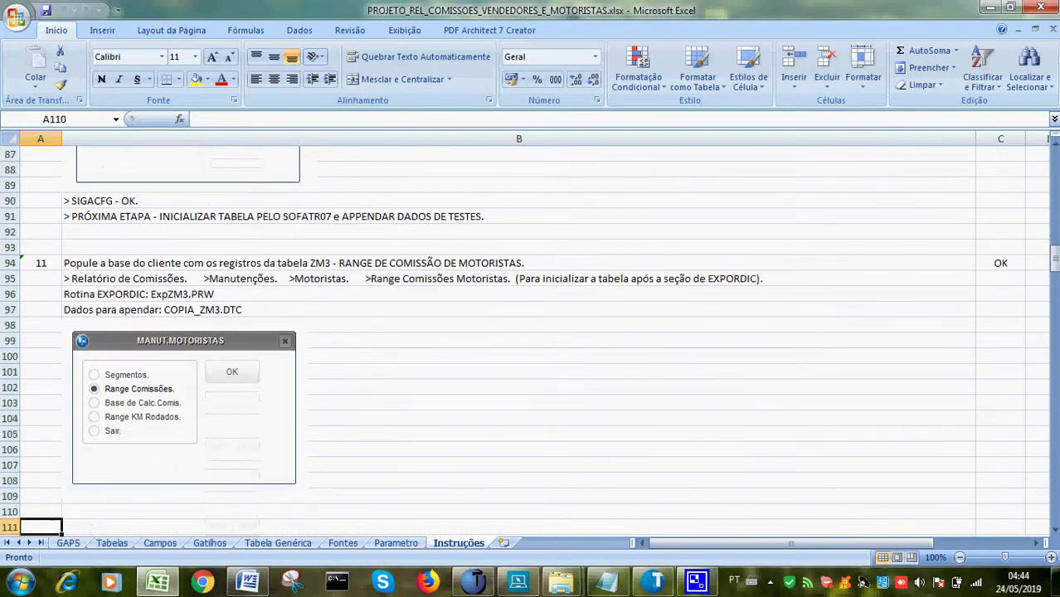
# Continue through invoice processing and the commission reports to the driver 000010 total 24.107,67, then open CamStudio
pyautogui.press('Down')
pyautogui.press('Down')
pyautogui.press('Down')
pyautogui.press('Down')
pyautogui.press('Down')
pyautogui.press('Down')
pyautogui.press('Down')
pyautogui.press('Down')
pyautogui.press('Down')
pyautogui.press('Down')
pyautogui.press('Down')
pyautogui.press('Down')
pyautogui.press('Down')
pyautogui.press('Down')
pyautogui.press('Down')
pyautogui.press('Down')
pyautogui.press('Down')
pyautogui.press('Down')
pyautogui.press('Down')
pyautogui.press('Down')
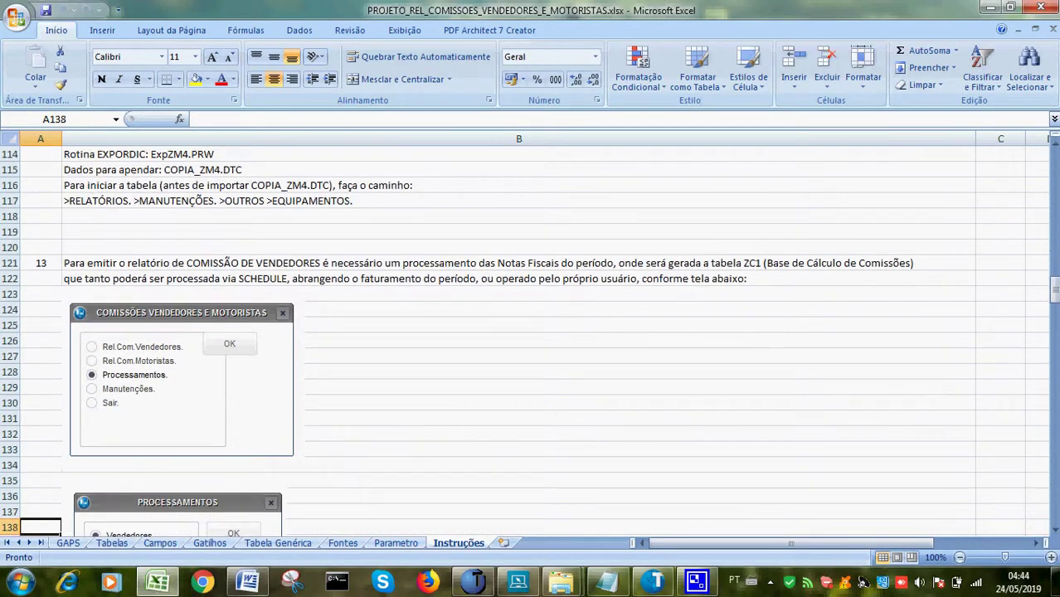
pyautogui.press('Down')
pyautogui.press('Down')
pyautogui.press('Down')
pyautogui.press('Down')
pyautogui.press('Down')
pyautogui.press('Down')
pyautogui.press('Down')
pyautogui.press('Down')
pyautogui.press('Down')
pyautogui.press('Down')
pyautogui.press('Down')
pyautogui.press('Down')
pyautogui.press('Down')
pyautogui.press('Down')
pyautogui.press('Down')
pyautogui.press('Down')
pyautogui.press('Down')
pyautogui.press('Down')
pyautogui.press('Down')
pyautogui.press('Down')
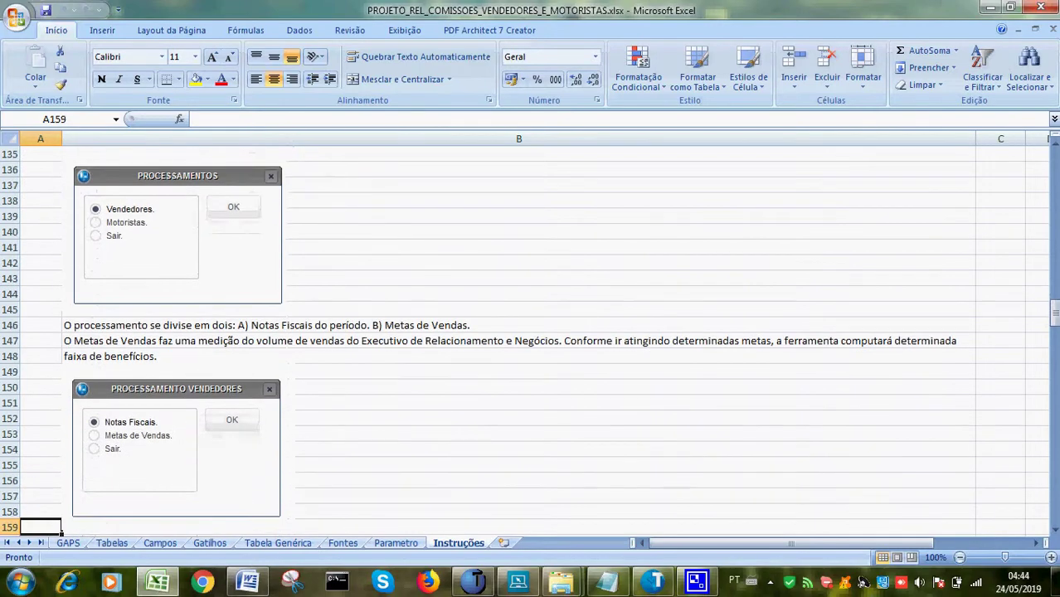
pyautogui.press('Down')
pyautogui.press('Down')
pyautogui.press('Down')
pyautogui.press('Down')
pyautogui.press('Down')
pyautogui.press('Down')
pyautogui.press('Down')
pyautogui.press('Down')
pyautogui.press('Down')
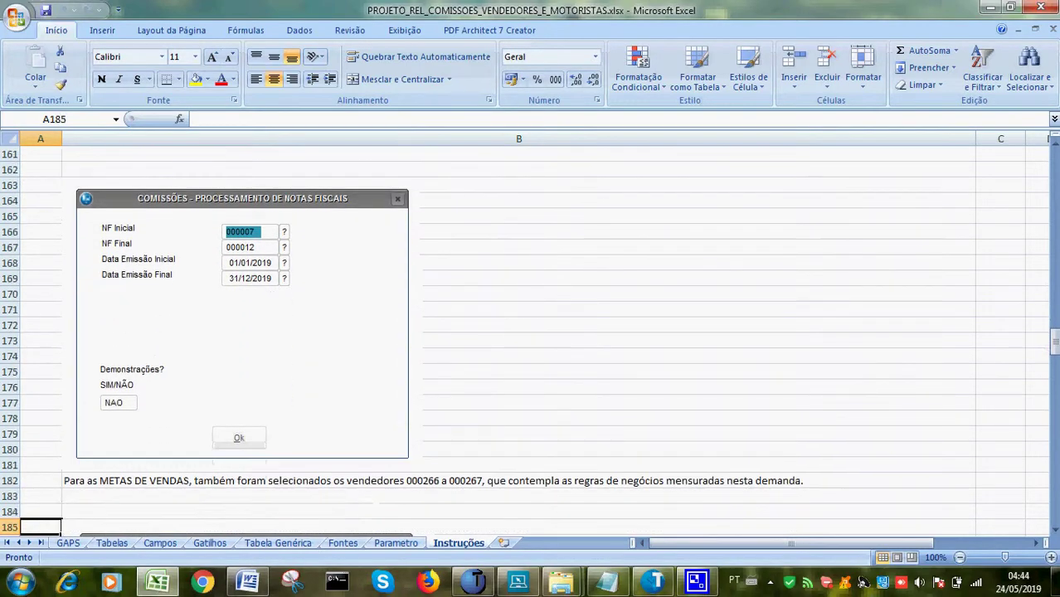
pyautogui.press('Down')
pyautogui.press('Down')
pyautogui.press('Down')
pyautogui.press('Down')
pyautogui.press('Down')
pyautogui.press('Down')
pyautogui.press('Down')
pyautogui.press('Down')
pyautogui.press('Down')
pyautogui.press('Down')
pyautogui.press('Down')
pyautogui.press('Down')
pyautogui.press('Down')
pyautogui.press('Down')
pyautogui.press('Down')
pyautogui.press('Down')
pyautogui.press('Down')
pyautogui.press('Down')
pyautogui.press('Down')
pyautogui.press('Down')
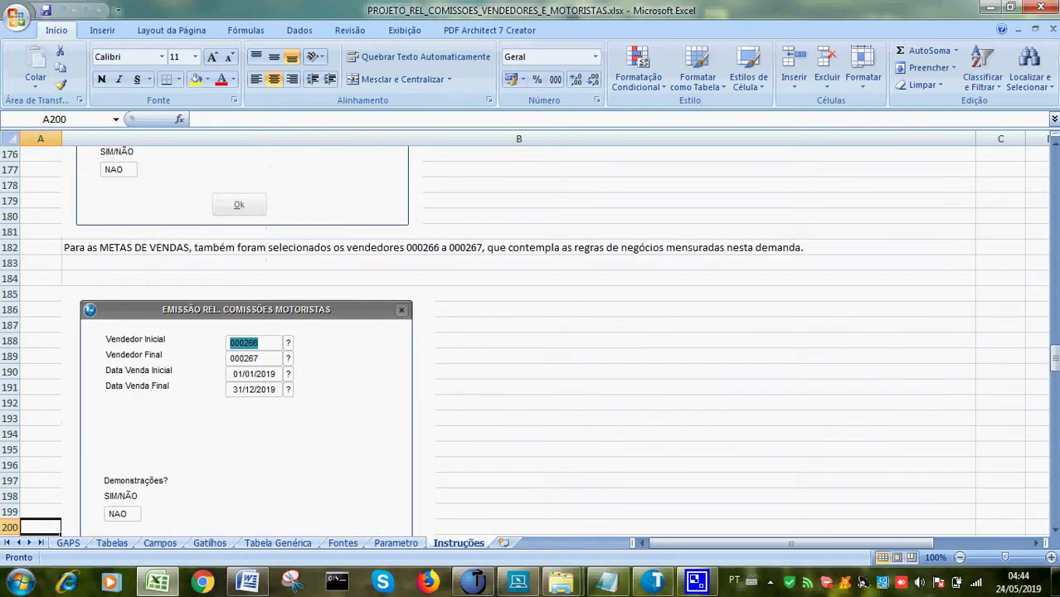
pyautogui.press('Down')
pyautogui.press('Down')
pyautogui.press('Down')
pyautogui.press('Down')
pyautogui.press('Down')
pyautogui.press('Down')
pyautogui.press('Down')
pyautogui.press('Down')
pyautogui.press('Down')
pyautogui.press('Down')
pyautogui.press('Down')
pyautogui.press('Down')
pyautogui.press('Down')
pyautogui.press('Down')
pyautogui.press('Down')
pyautogui.press('Down')
pyautogui.press('Down')
pyautogui.press('Down')
pyautogui.press('Down')
pyautogui.press('Down')
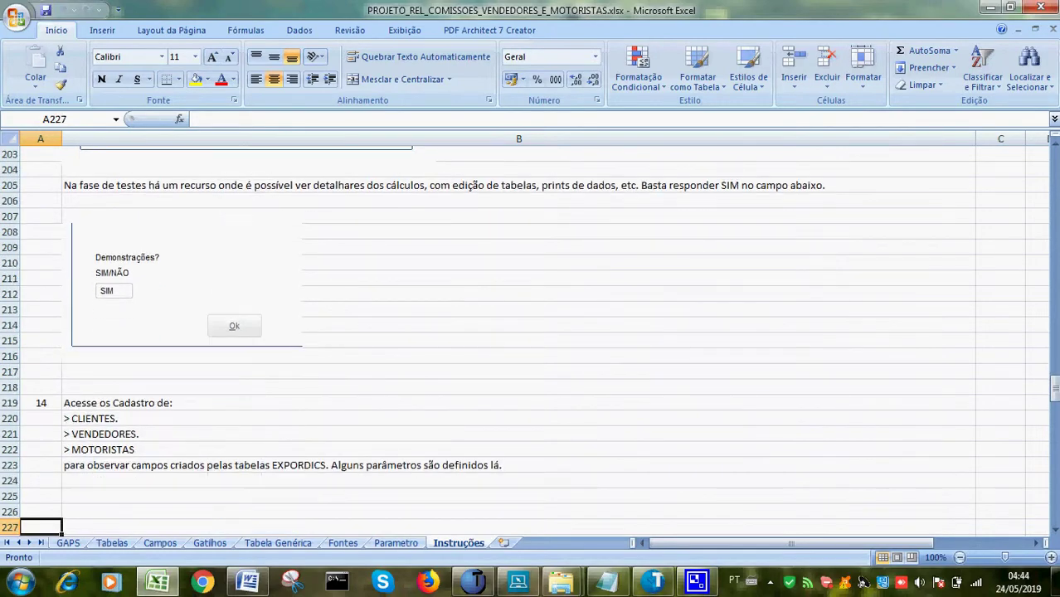
pyautogui.press('Down')
pyautogui.press('Down')
pyautogui.press('Down')
pyautogui.press('Down')
pyautogui.press('Down')
pyautogui.press('Down')
pyautogui.press('Down')
pyautogui.press('Down')
pyautogui.press('Down')
pyautogui.press('Down')
pyautogui.press('Down')
pyautogui.press('Down')
pyautogui.press('Down')
pyautogui.press('Down')
pyautogui.press('Down')
pyautogui.press('Down')
pyautogui.press('Down')
pyautogui.press('Down')
pyautogui.press('Down')
pyautogui.press('Down')
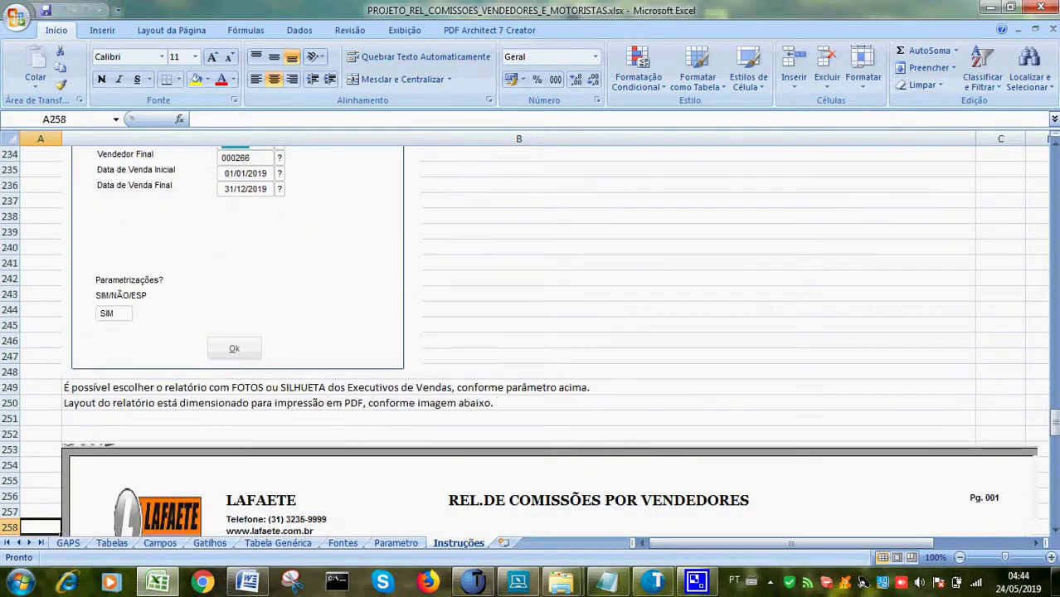
pyautogui.press('Down')
pyautogui.press('Down')
pyautogui.press('Down')
pyautogui.press('Down')
pyautogui.press('Down')
pyautogui.press('Down')
pyautogui.press('Down')
pyautogui.press('Down')
pyautogui.press('Down')
pyautogui.press('Down')
pyautogui.press('Down')
pyautogui.press('Down')
pyautogui.press('Down')
pyautogui.press('Down')
pyautogui.press('Down')
pyautogui.press('Down')
pyautogui.press('Down')
pyautogui.press('Down')
pyautogui.press('Down')
pyautogui.press('Down')
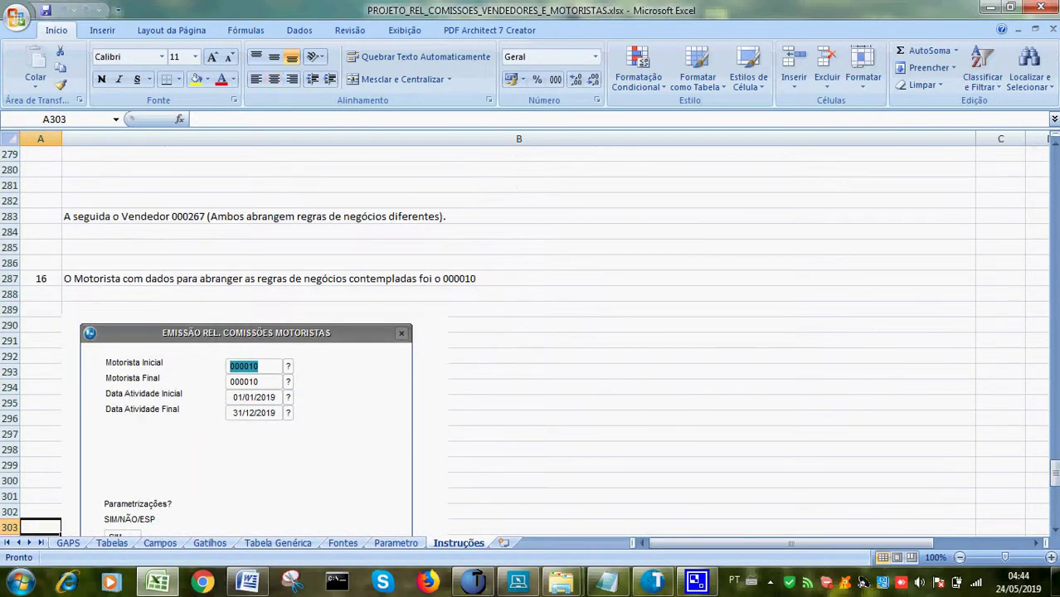
pyautogui.press('Down')
pyautogui.press('Down')
pyautogui.press('Down')
pyautogui.press('Down')
pyautogui.press('Down')
pyautogui.press('Down')
pyautogui.press('Down')
pyautogui.press('Down')
pyautogui.press('Down')
pyautogui.press('Down')
pyautogui.press('Down')
pyautogui.press('Down')
pyautogui.press('Down')
pyautogui.press('Down')
pyautogui.press('Down')
pyautogui.press('Down')
pyautogui.press('Down')
pyautogui.press('Down')
pyautogui.press('Down')
pyautogui.press('Down')
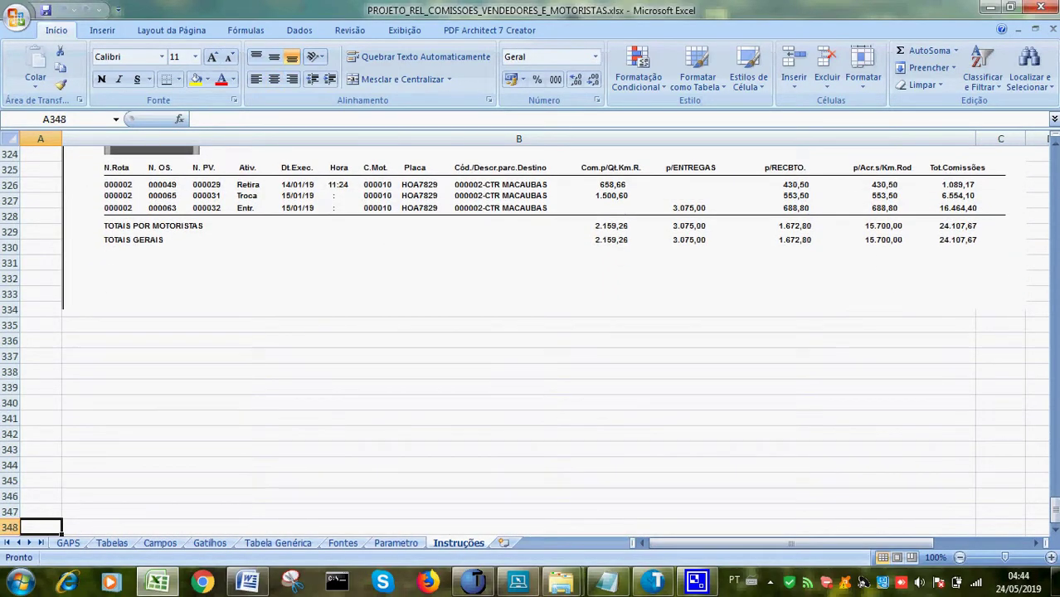
pyautogui.click(770, 583)
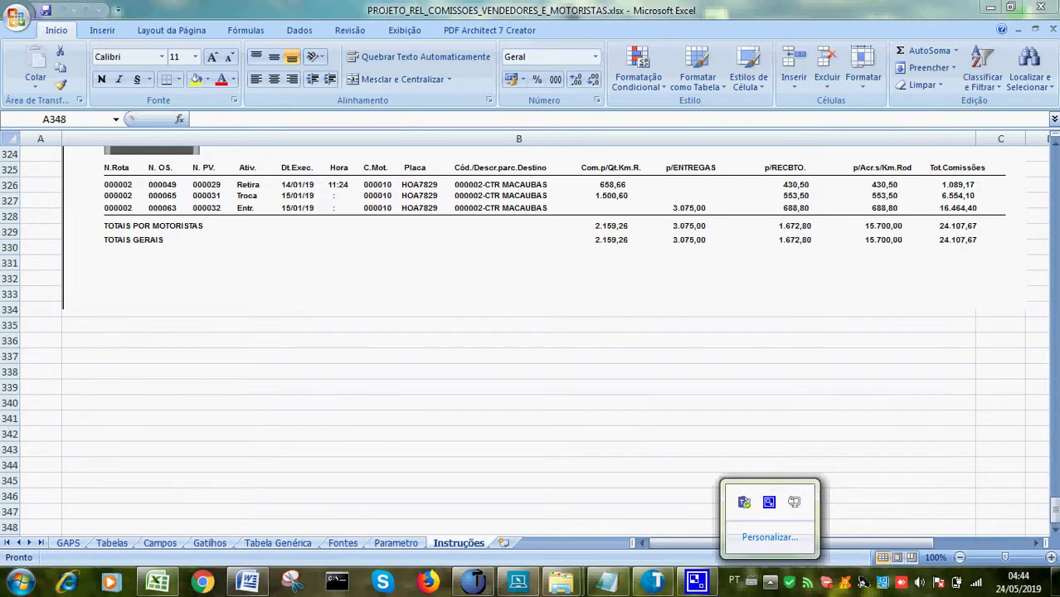
pyautogui.click(769, 502)
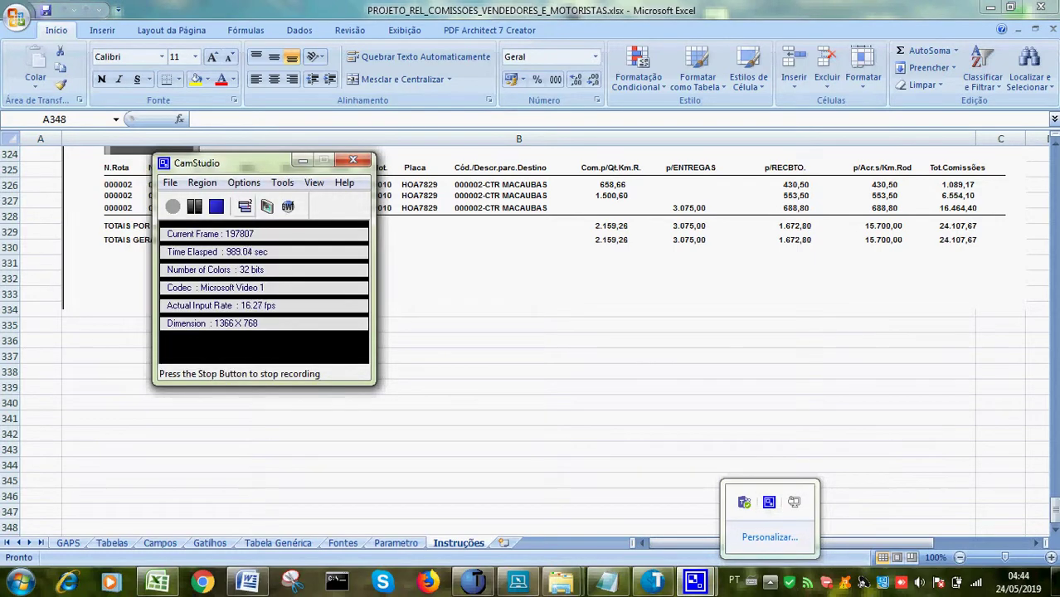